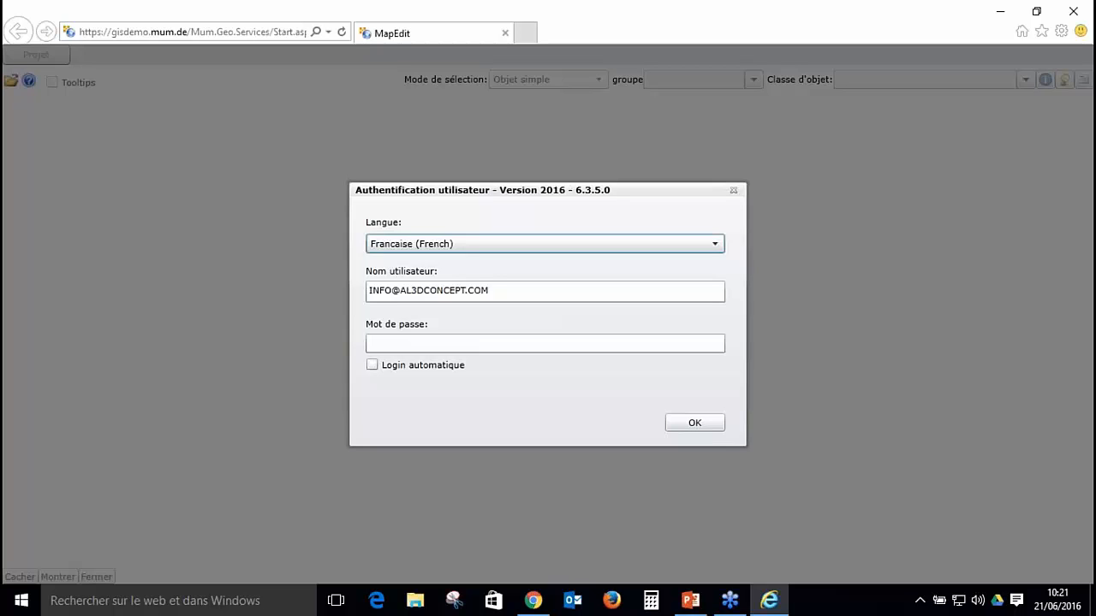
# Step: Log in with the account password, keeping Francaise (French) as the interface language
pyautogui.click(545, 343)
pyautogui.write('•••')
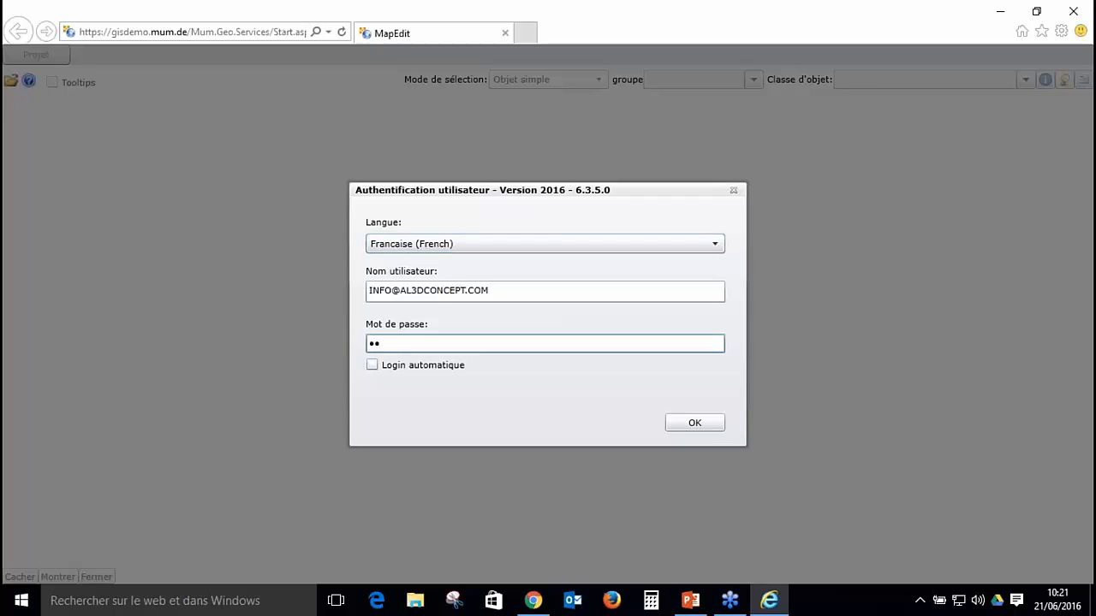
pyautogui.write('•')
pyautogui.click(498, 249)
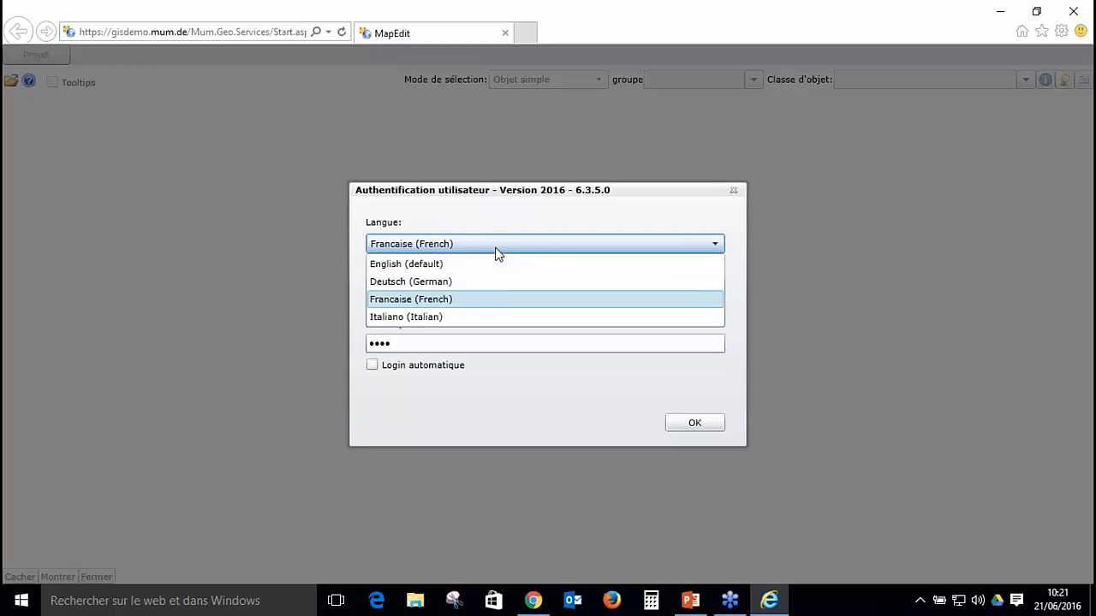
pyautogui.click(501, 297)
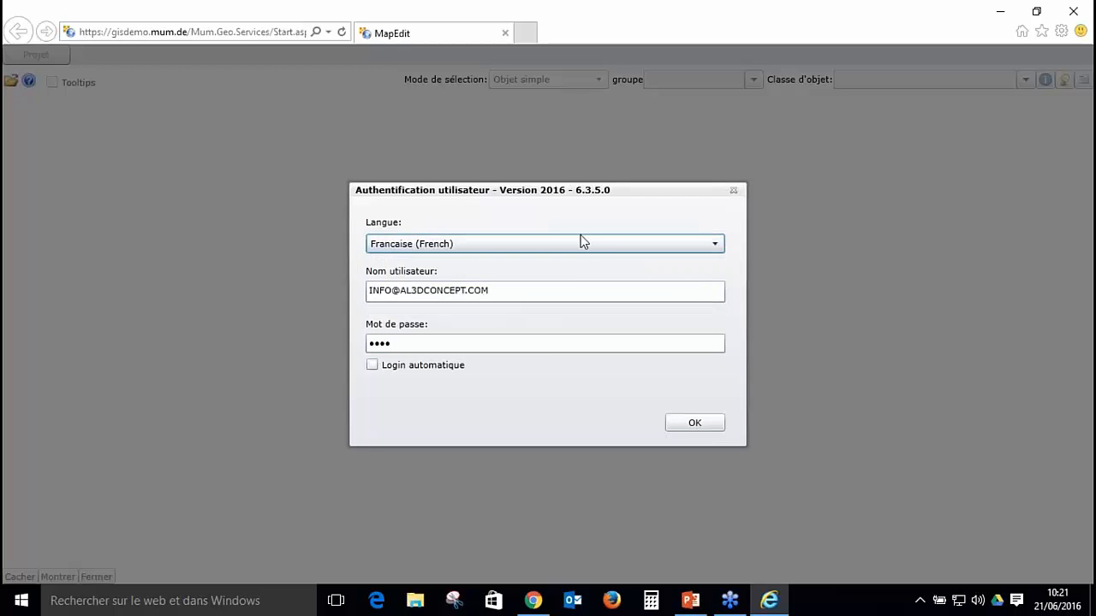
pyautogui.click(698, 423)
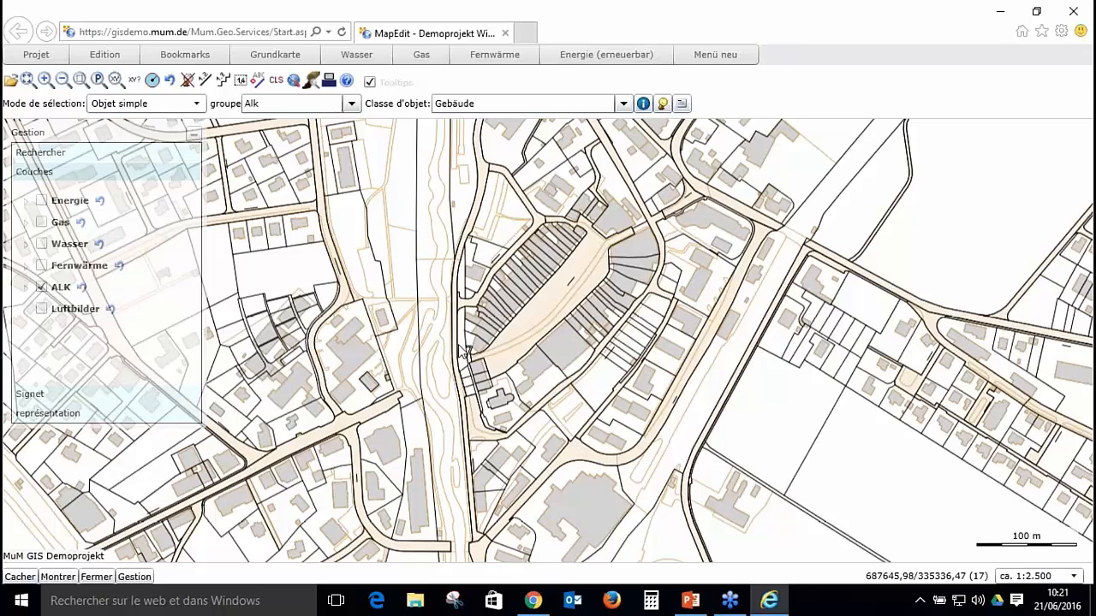
pyautogui.moveTo(462, 352); pyautogui.dragTo(528, 405)
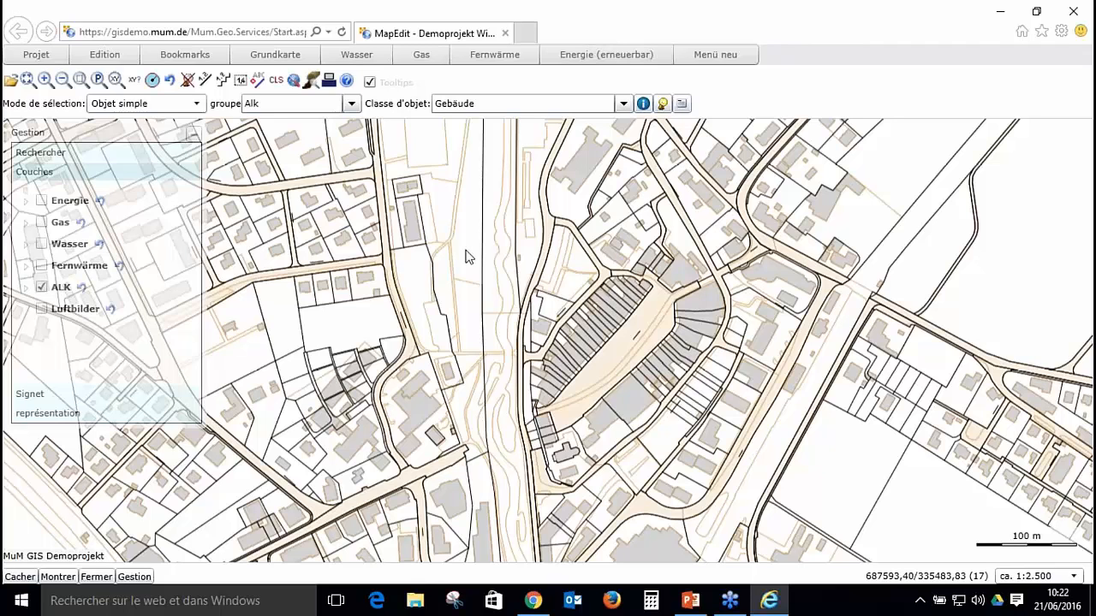
pyautogui.moveTo(465, 257); pyautogui.dragTo(203, 455)
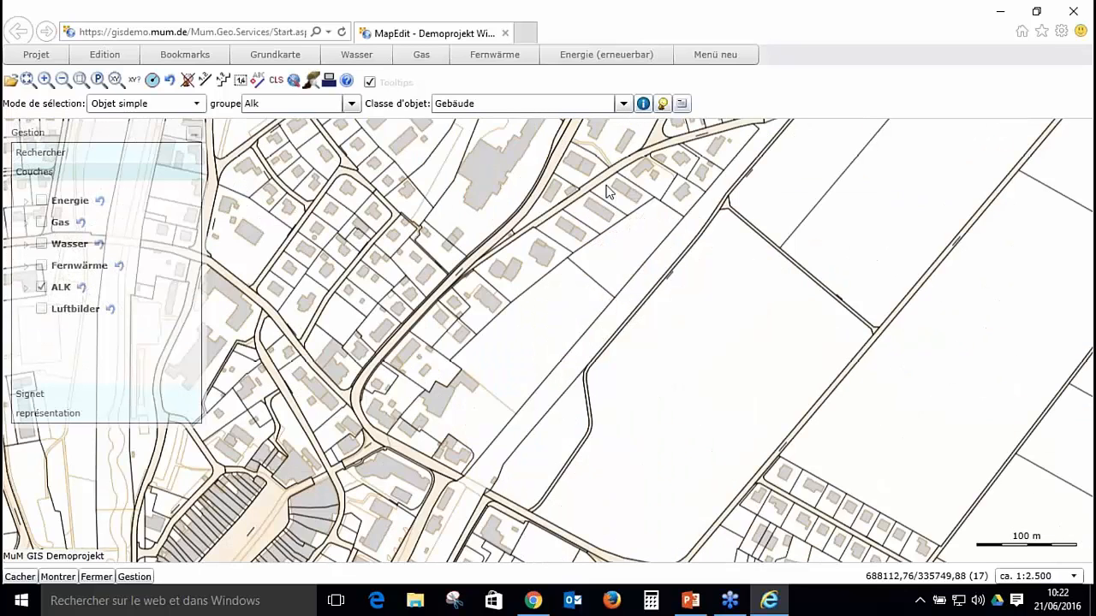
pyautogui.moveTo(233, 172); pyautogui.dragTo(511, 414)
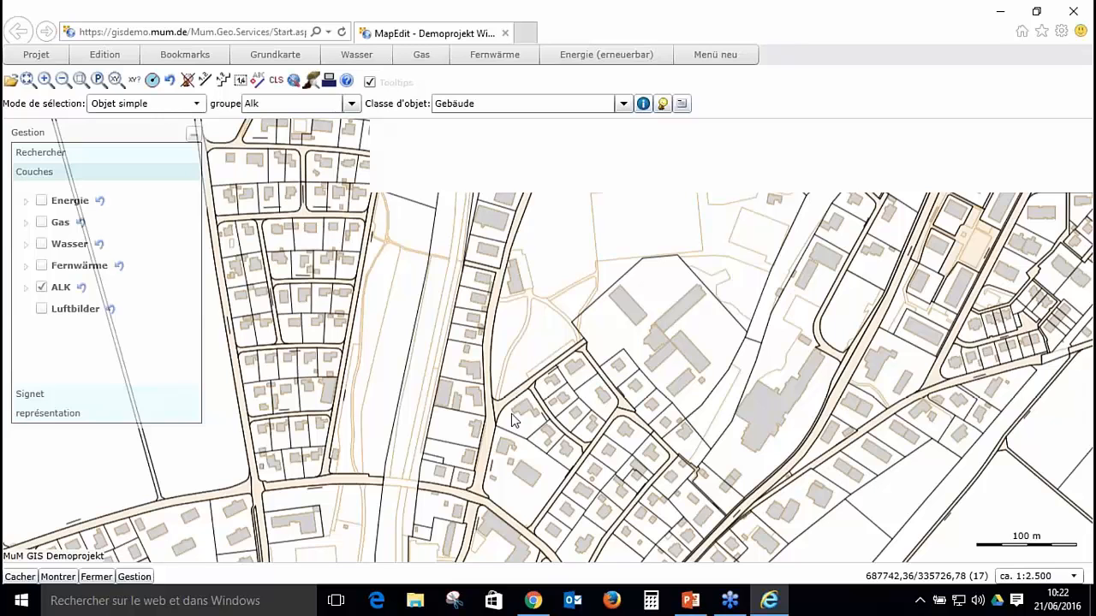
pyautogui.moveTo(594, 555); pyautogui.dragTo(604, 211)
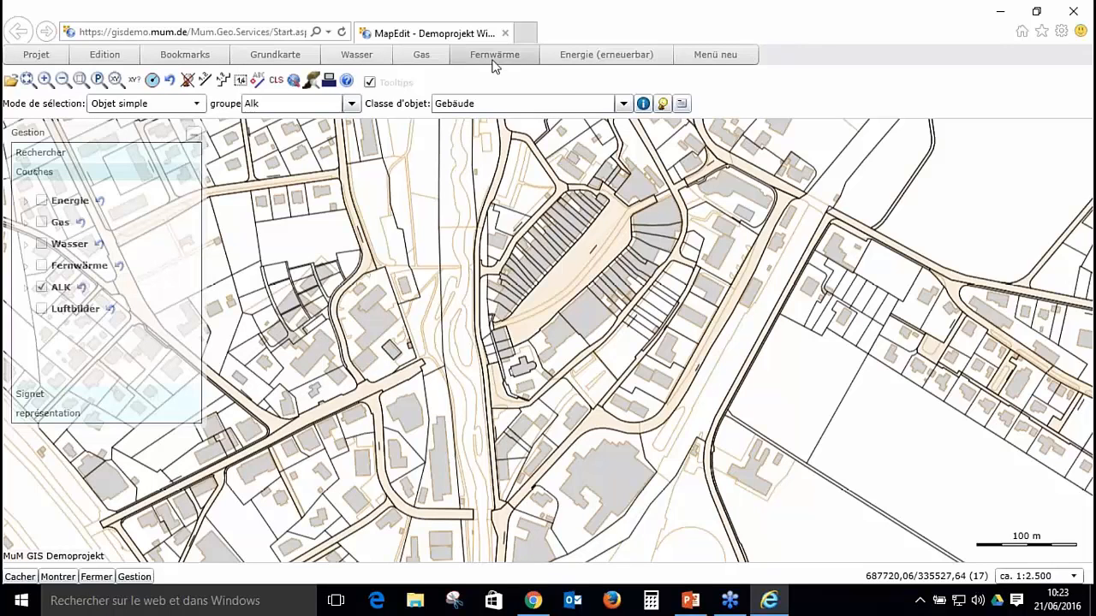
pyautogui.moveTo(715, 55)
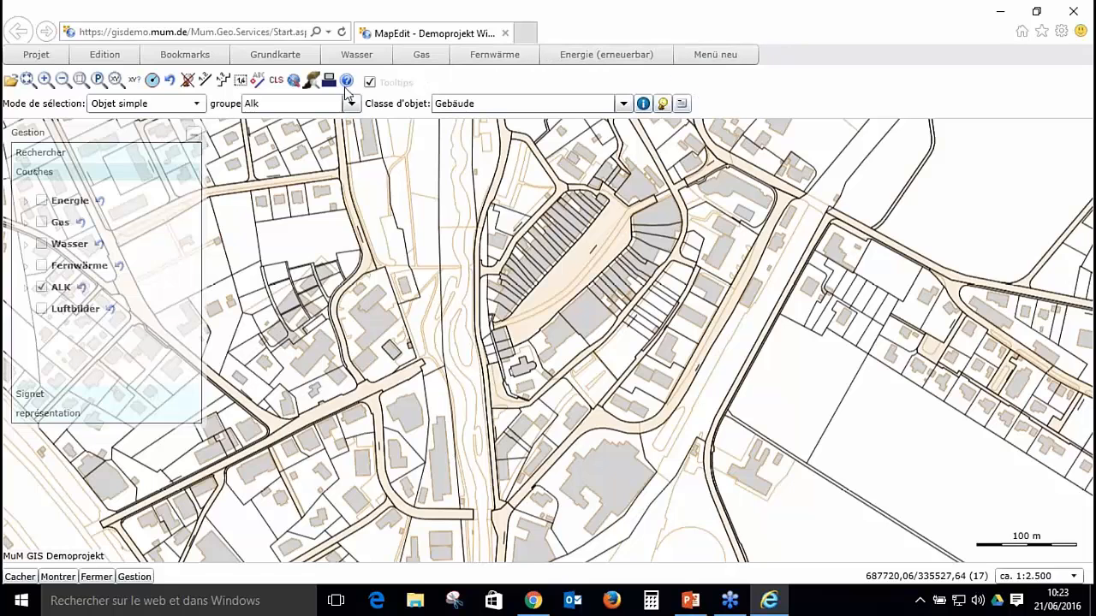
pyautogui.moveTo(36, 54)
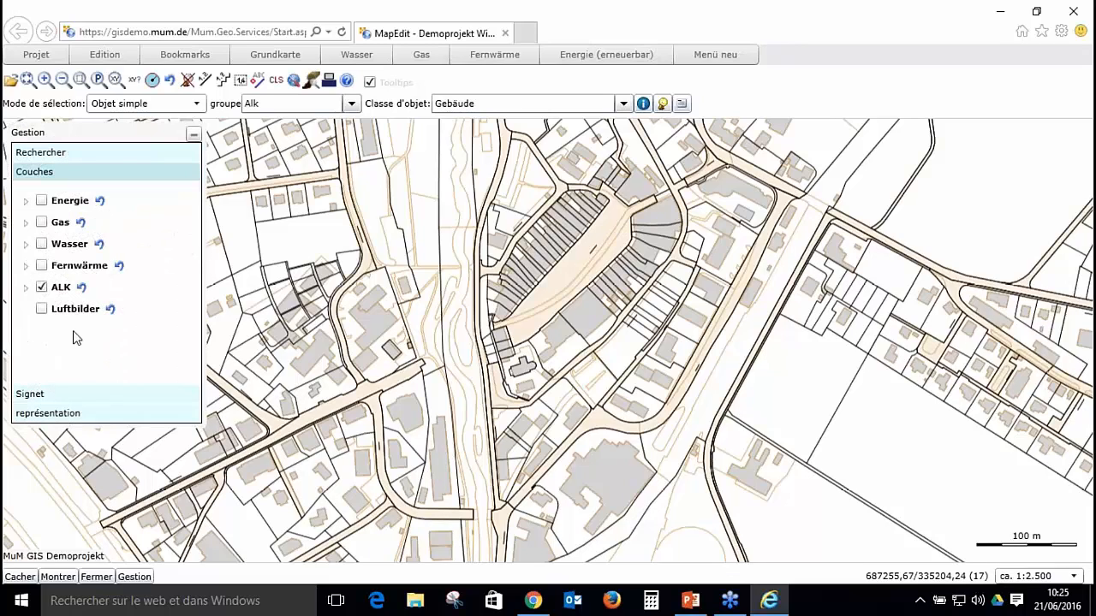
# Step: Display the Luftbilder aerial imagery beneath the ALK cadastral map and examine the town's buildings, parcels and streets at several scales
pyautogui.click(41, 310)
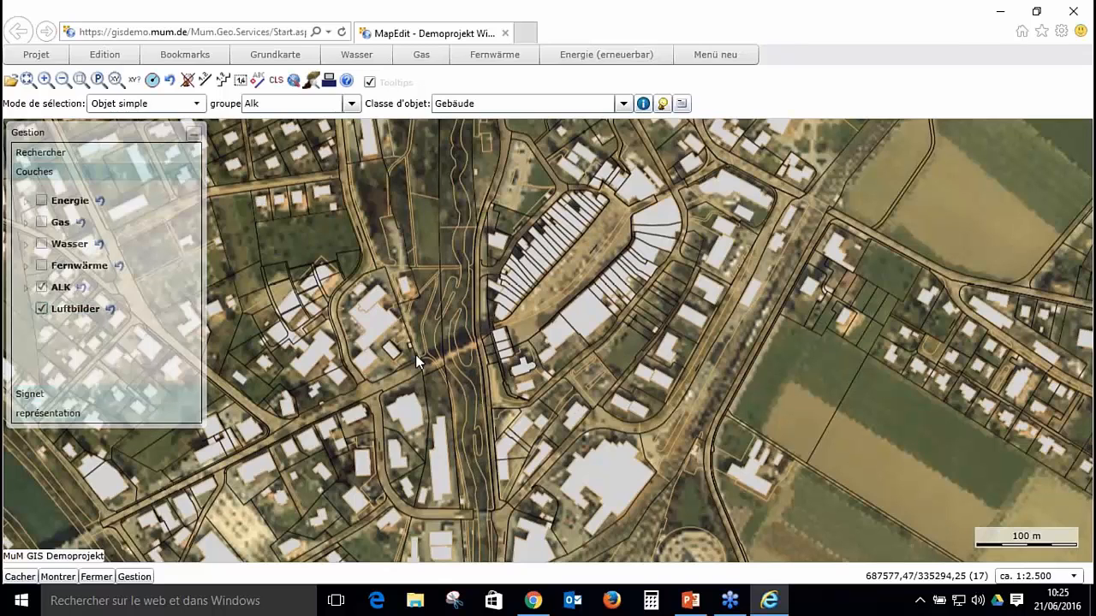
pyautogui.scroll(-1, 517, 364)
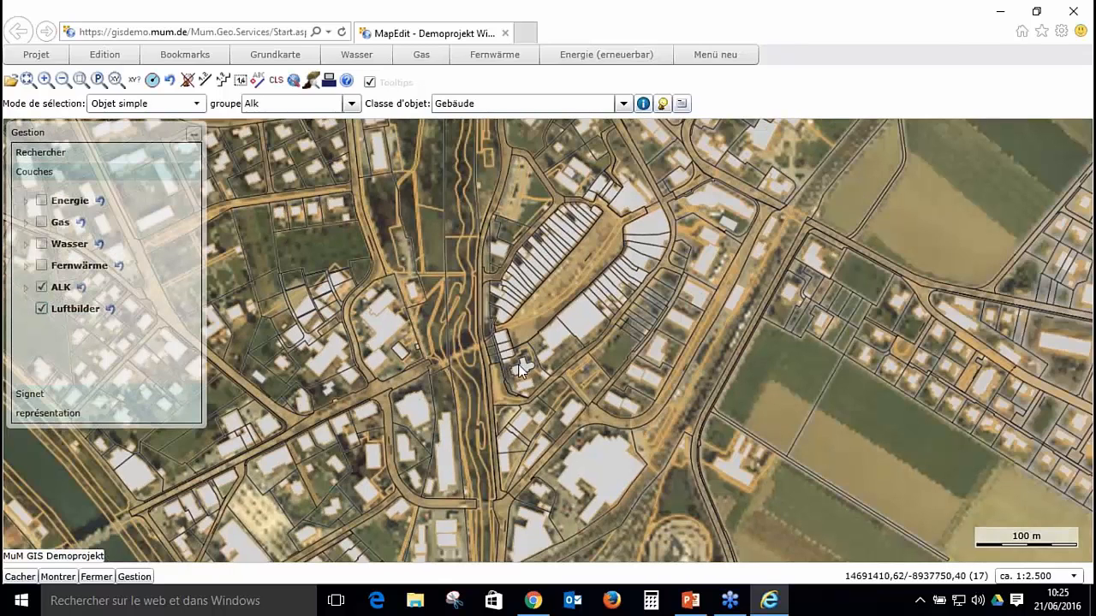
pyautogui.scroll(-2, 520, 366)
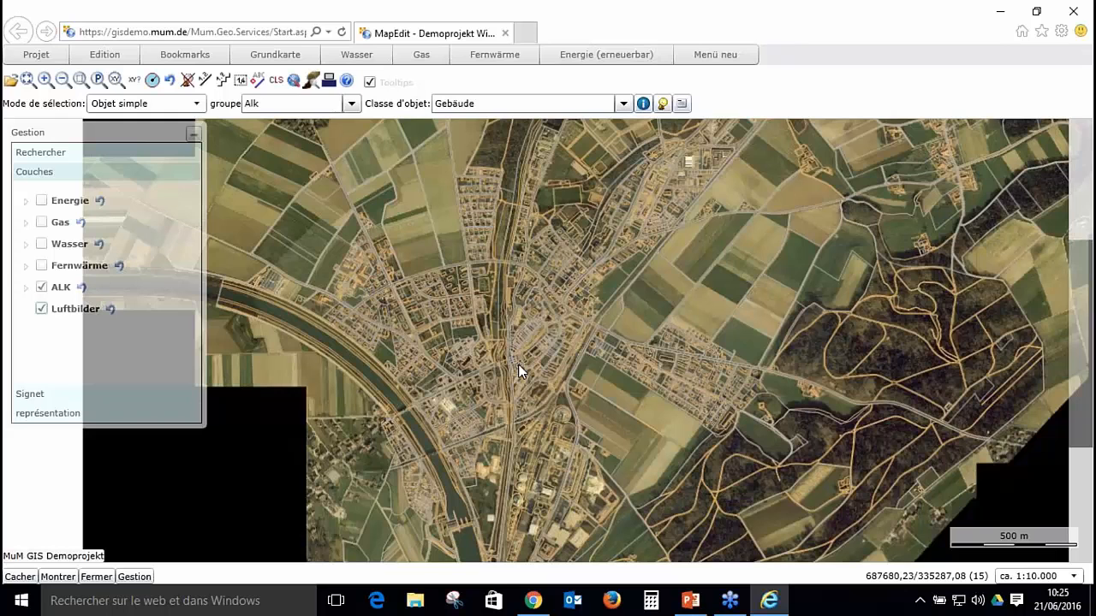
pyautogui.scroll(2, 518, 363)
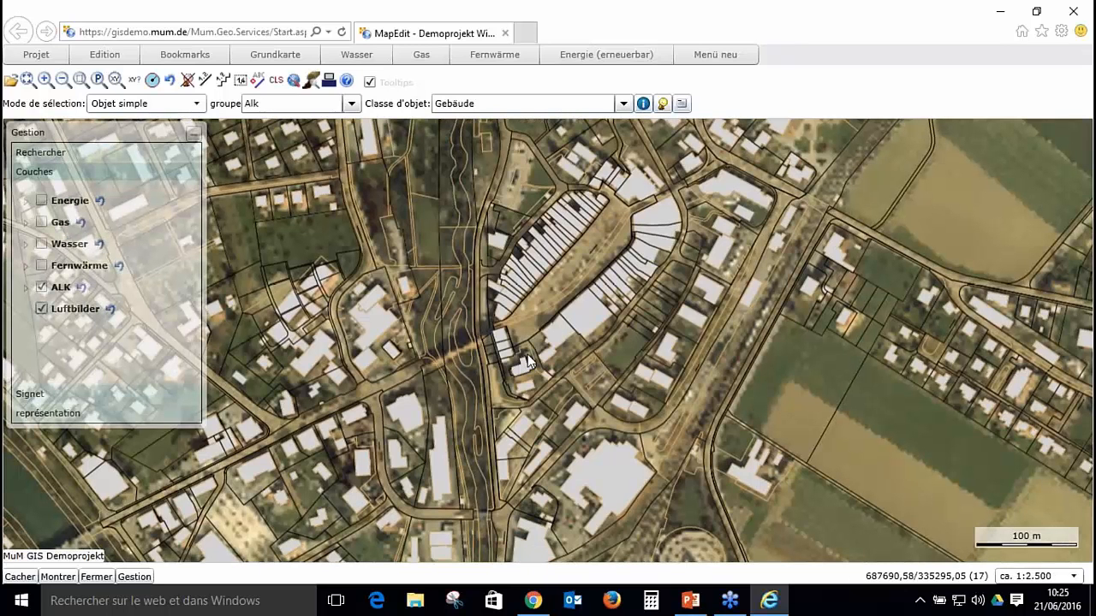
pyautogui.scroll(1, 526, 361)
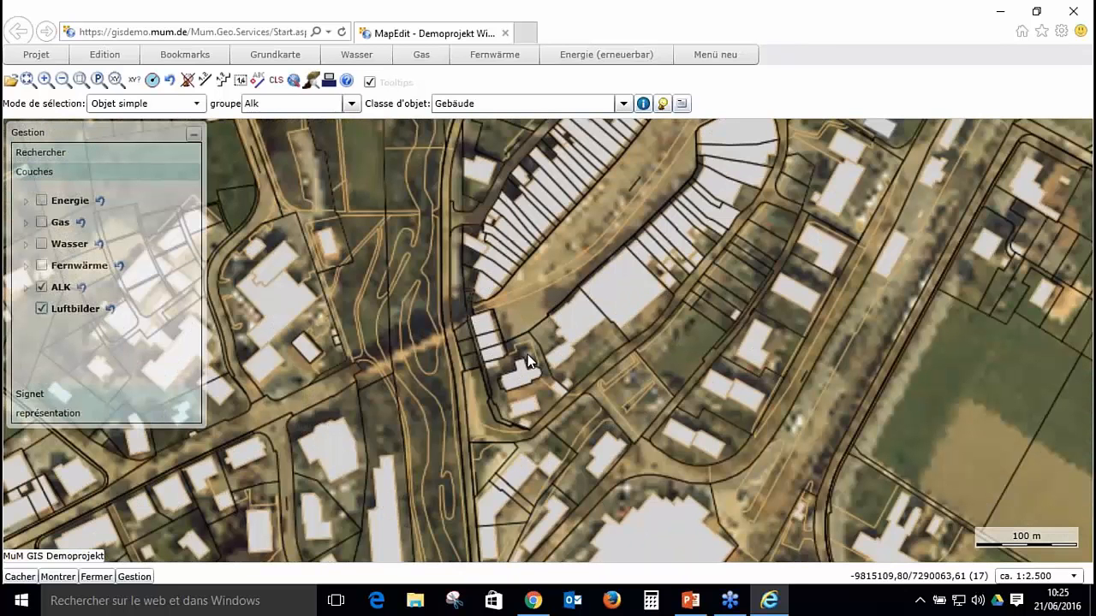
pyautogui.scroll(1, 529, 354)
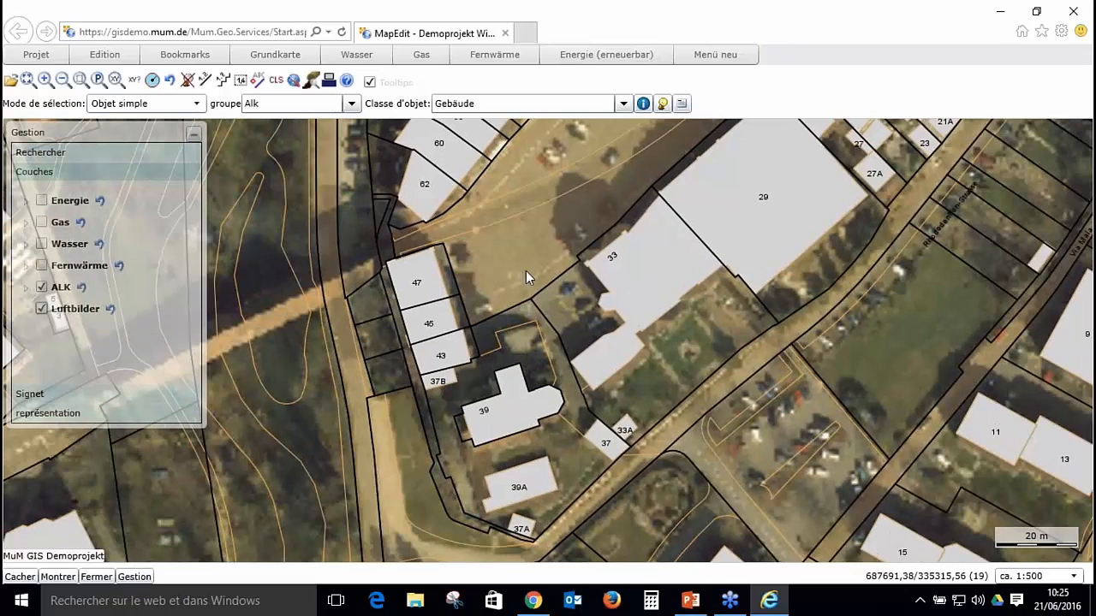
pyautogui.moveTo(525, 270); pyautogui.dragTo(720, 253)
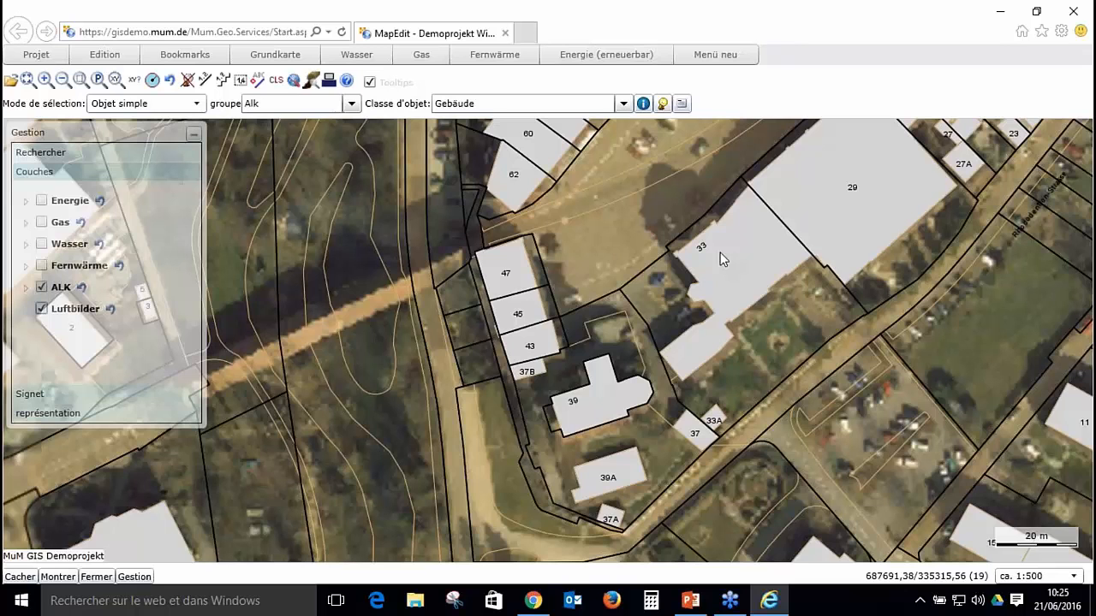
pyautogui.moveTo(720, 254); pyautogui.dragTo(907, 474)
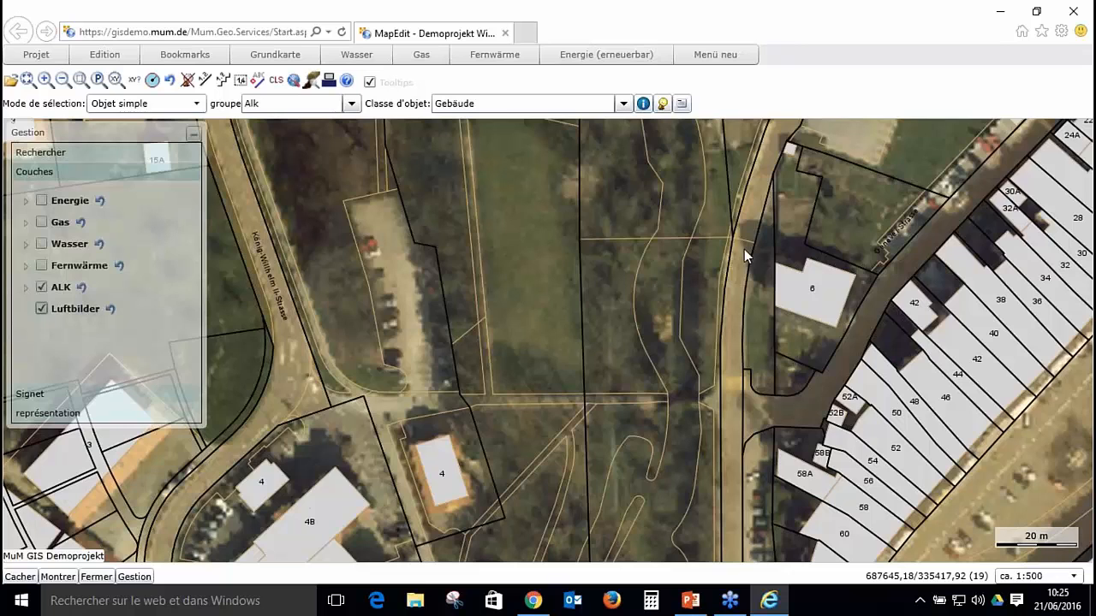
pyautogui.moveTo(744, 254); pyautogui.dragTo(542, 446)
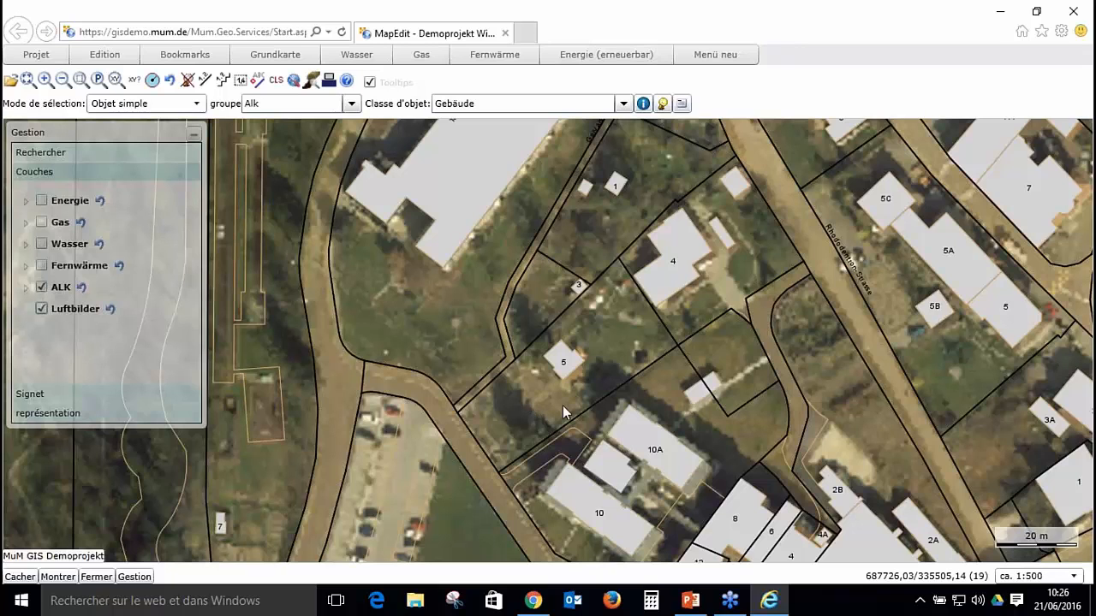
pyautogui.moveTo(563, 405); pyautogui.dragTo(595, 273)
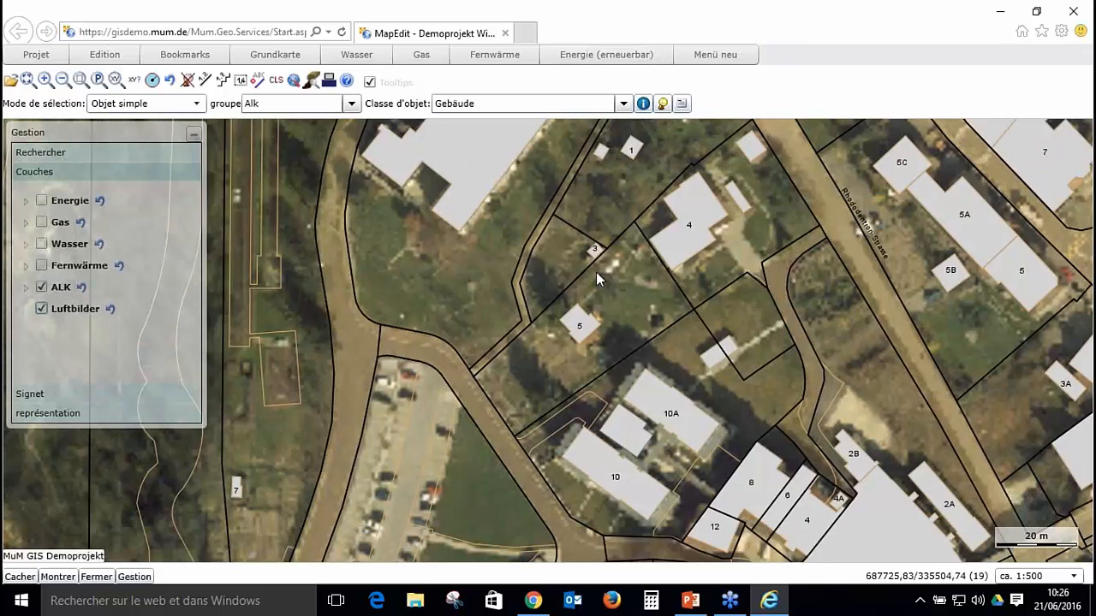
pyautogui.moveTo(418, 515); pyautogui.dragTo(524, 238)
pyautogui.moveTo(539, 355); pyautogui.dragTo(560, 557)
pyautogui.moveTo(537, 447); pyautogui.dragTo(394, 253)
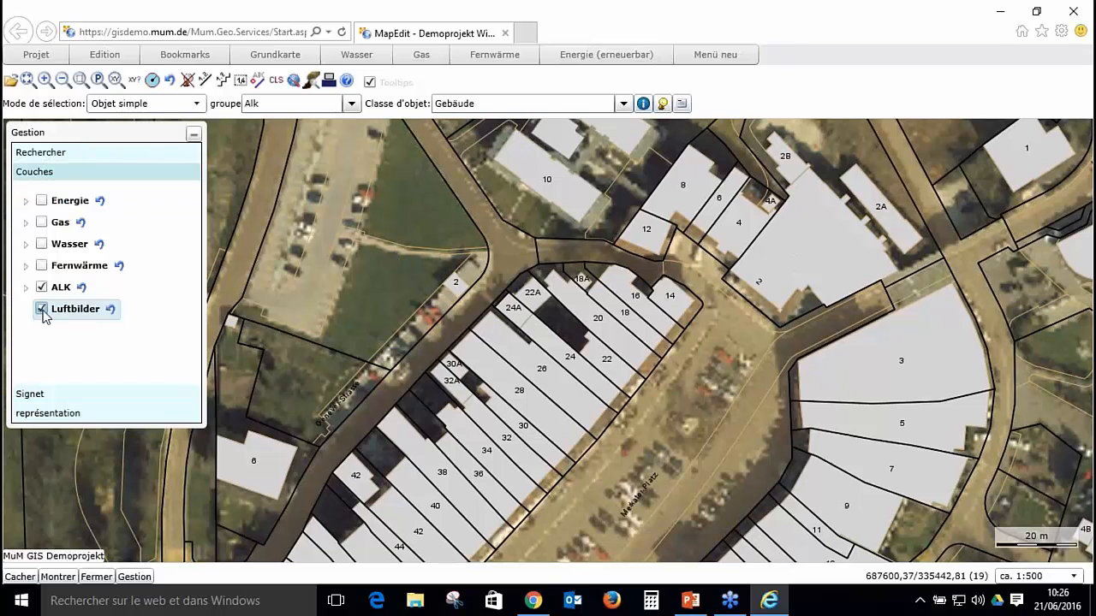
# Step: Hide the Luftbilder layer and show the Wasser network over the cadastral map around Merkator-Platz
pyautogui.click(41, 309)
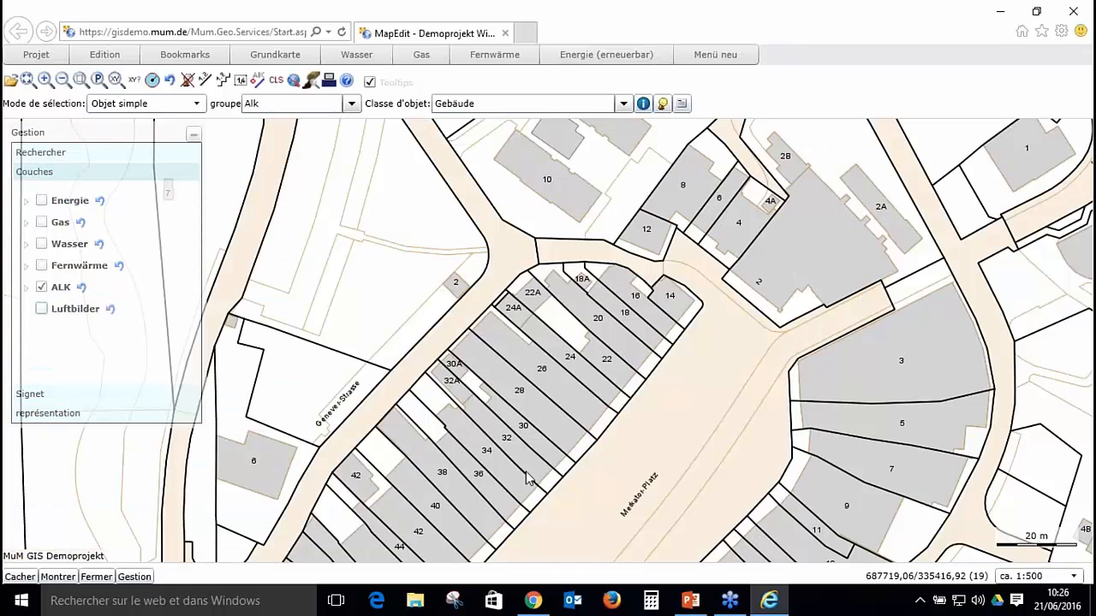
pyautogui.scroll(-3, 527, 480)
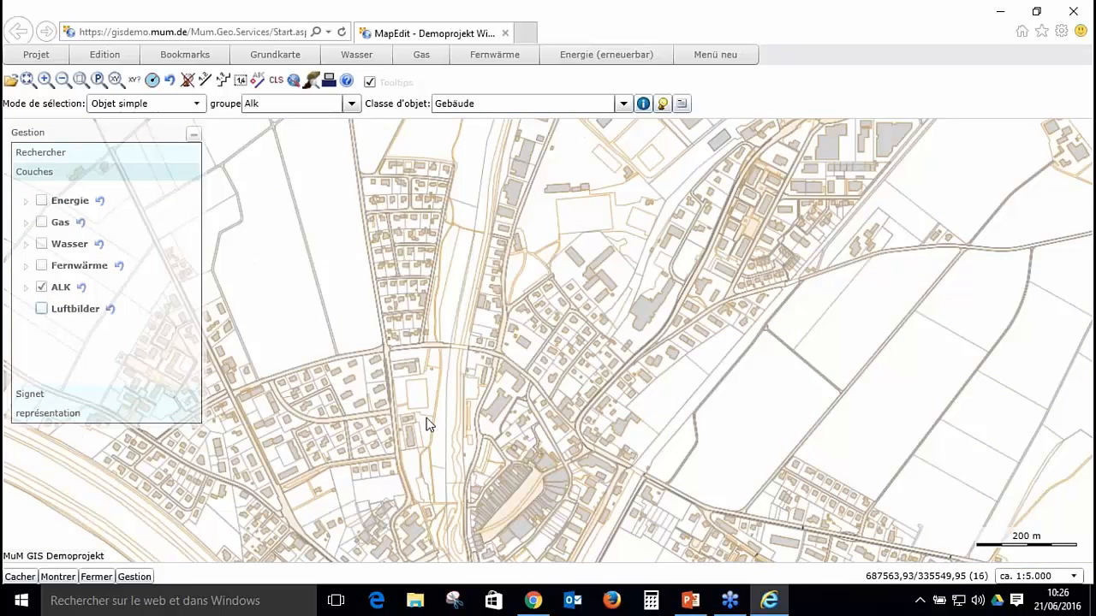
pyautogui.moveTo(428, 426); pyautogui.dragTo(432, 186)
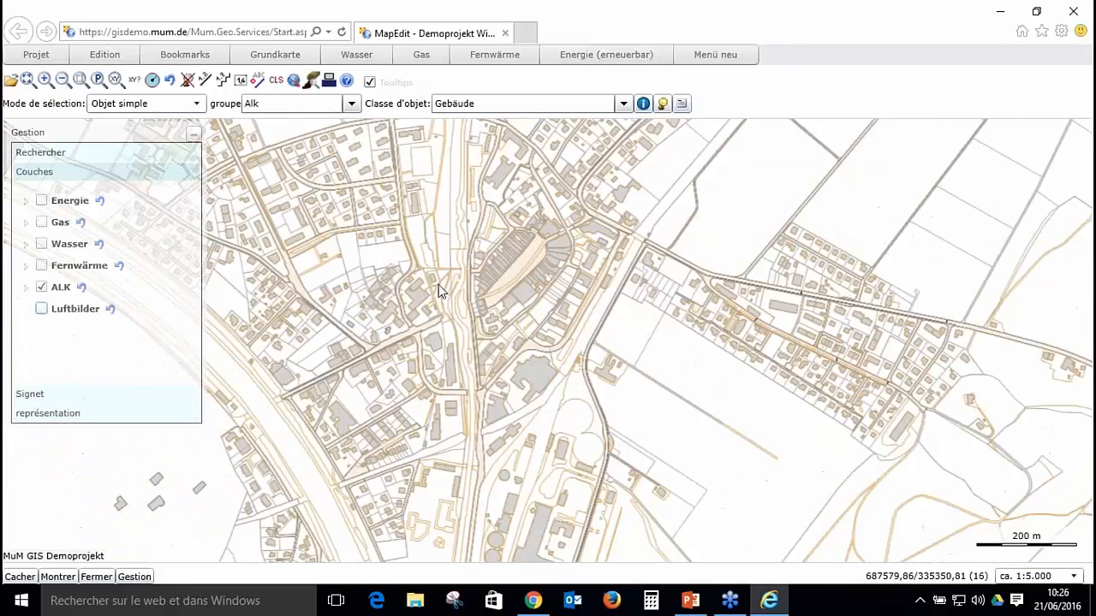
pyautogui.click(42, 245)
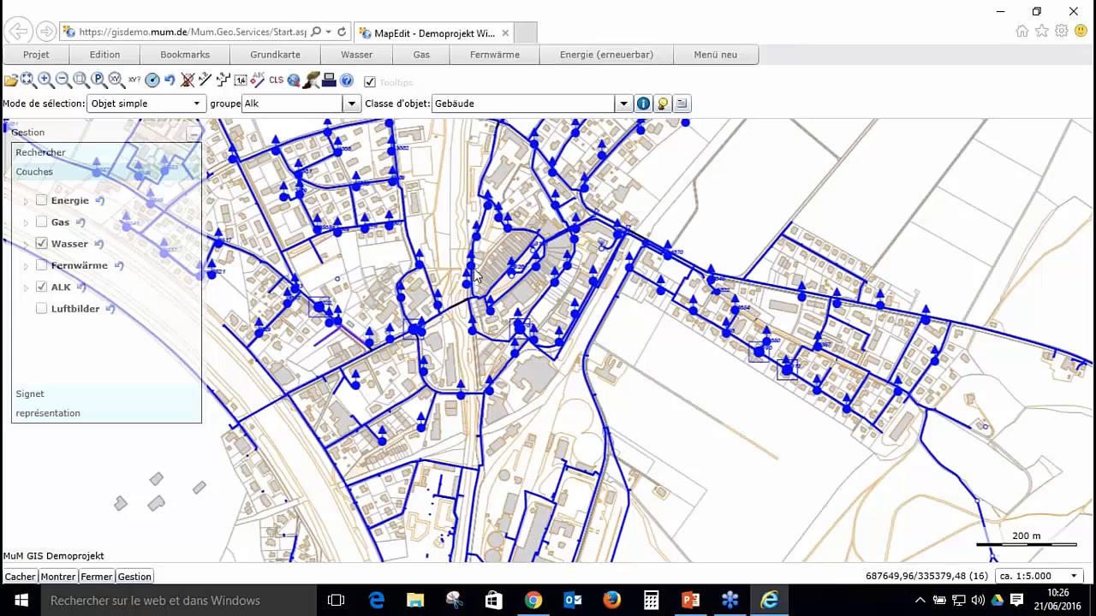
pyautogui.scroll(1, 475, 274)
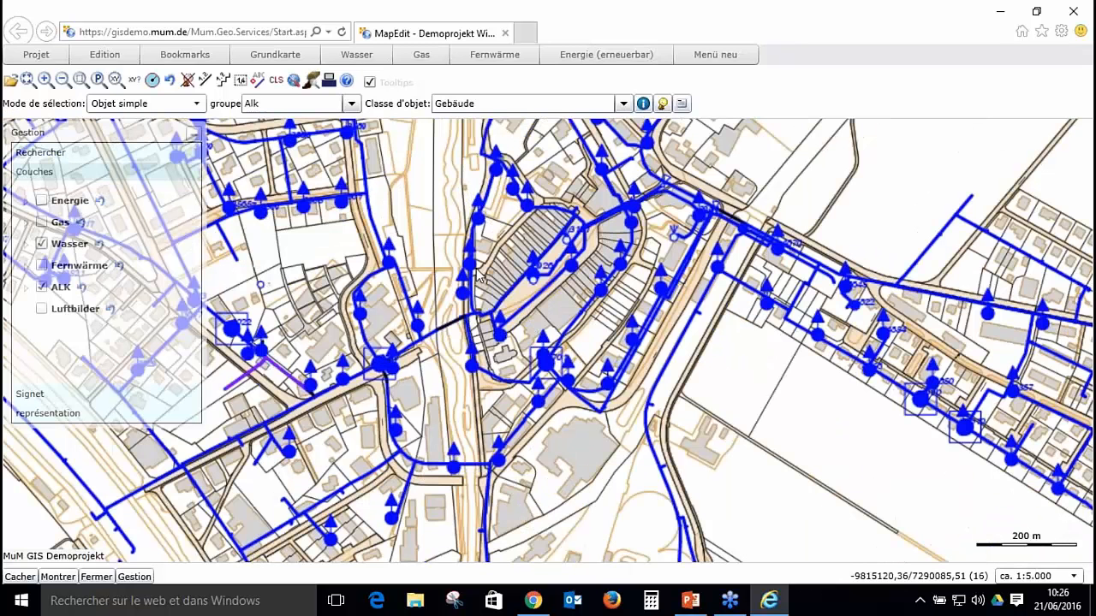
pyautogui.scroll(3, 480, 276)
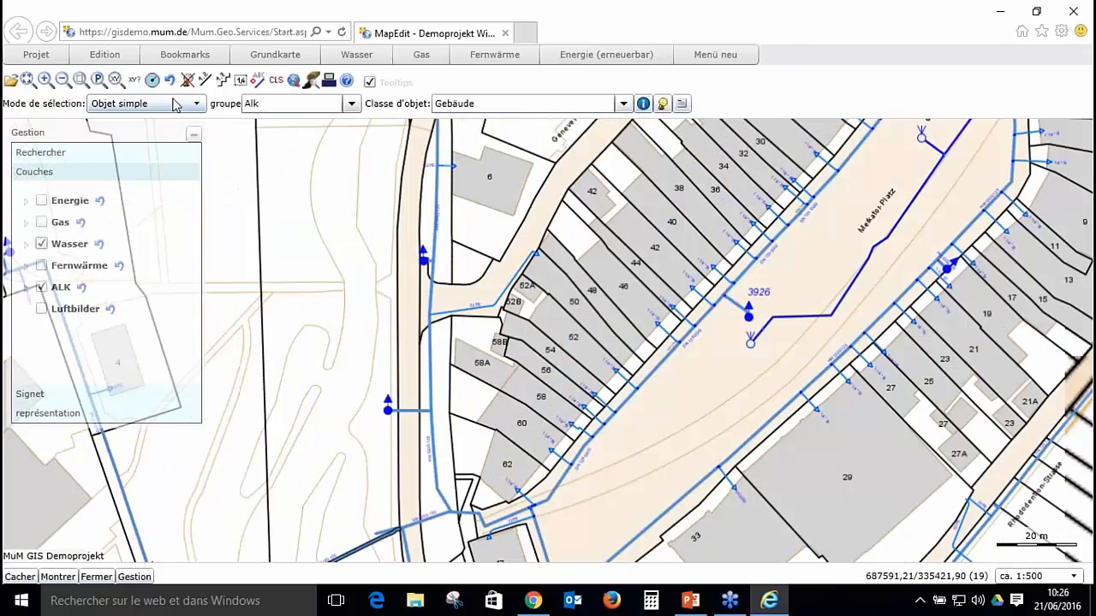
# Step: Query the Gebäude attributes of building 40 on Merkator-Platz and examine its General form beside the map
pyautogui.click(643, 103)
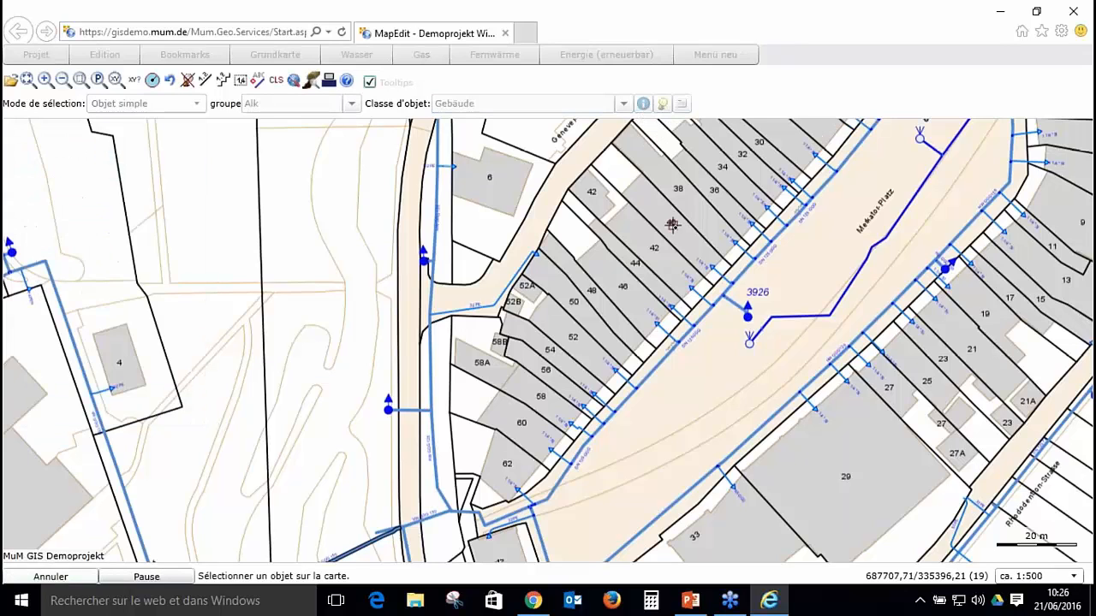
pyautogui.click(671, 268)
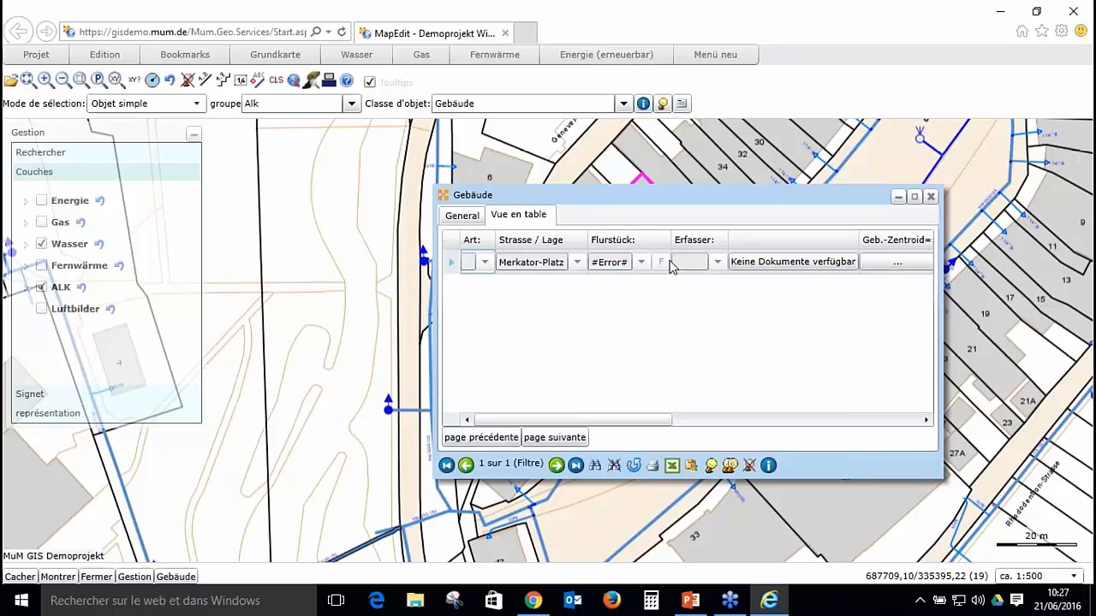
pyautogui.click(463, 219)
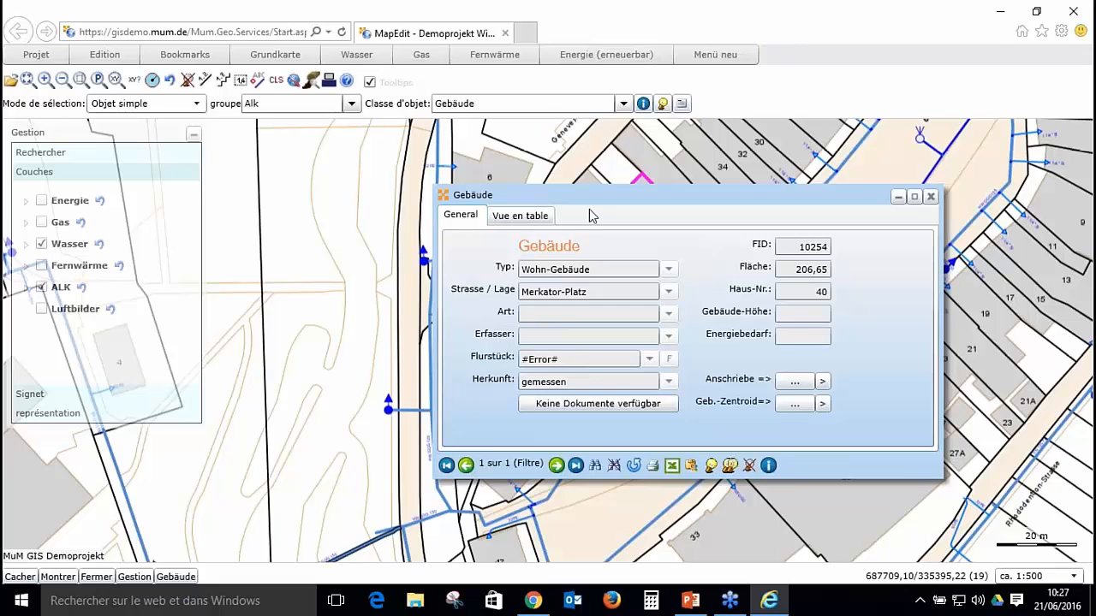
pyautogui.moveTo(590, 191); pyautogui.dragTo(455, 132)
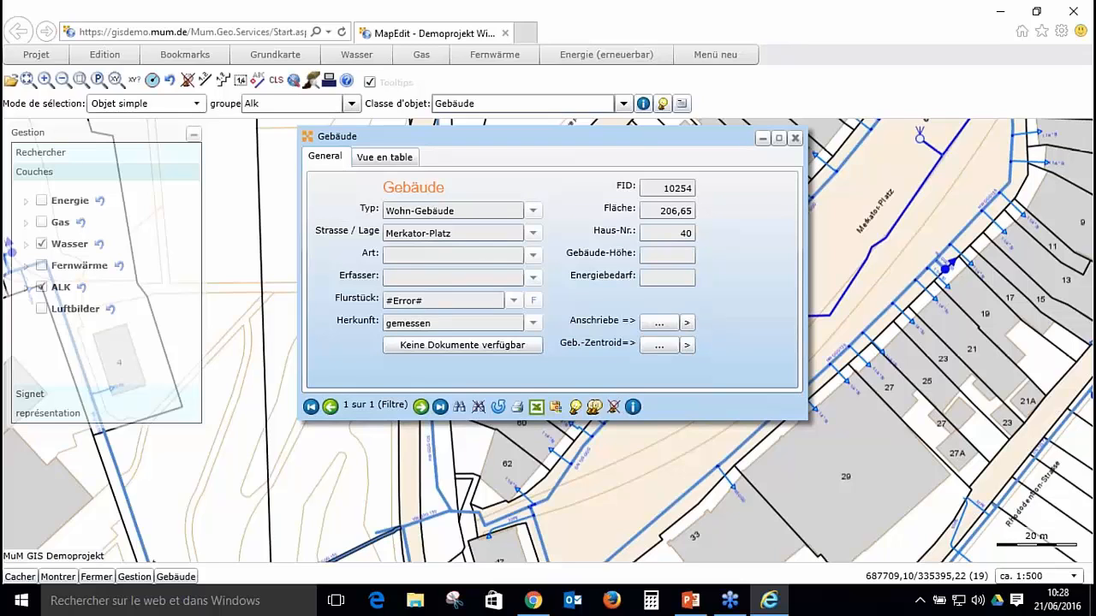
# Step: List all Gebäude records in table view, select record 30 on Sibella-Strasse and locate that building on the map
pyautogui.click(382, 161)
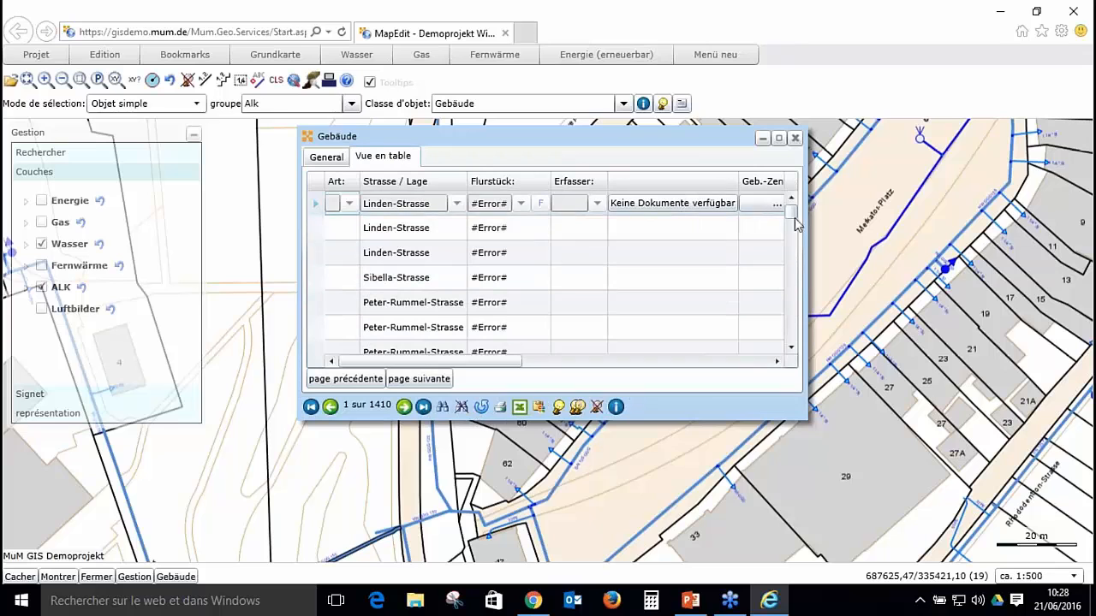
pyautogui.moveTo(790, 215)
pyautogui.mouseDown()
pyautogui.moveTo(801, 302)
pyautogui.moveTo(800, 232)
pyautogui.mouseUp()
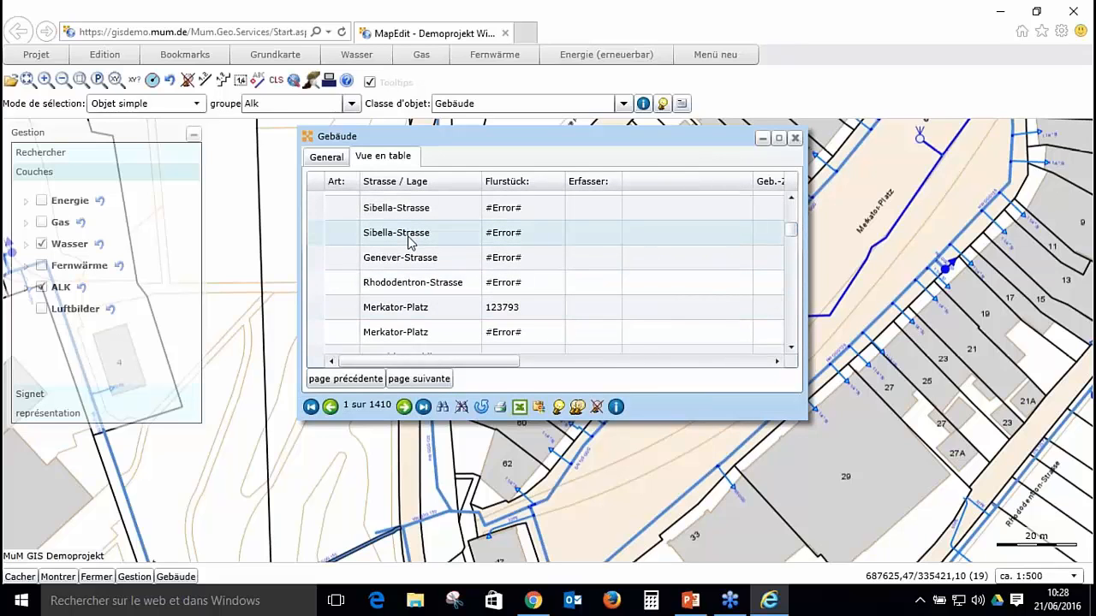
pyautogui.click(409, 242)
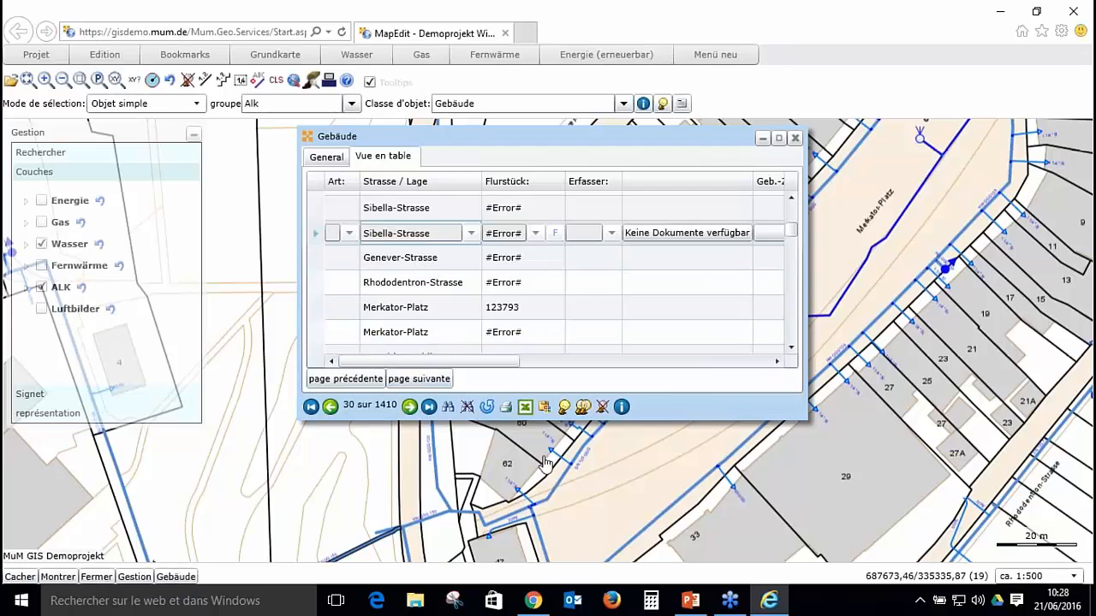
pyautogui.click(564, 407)
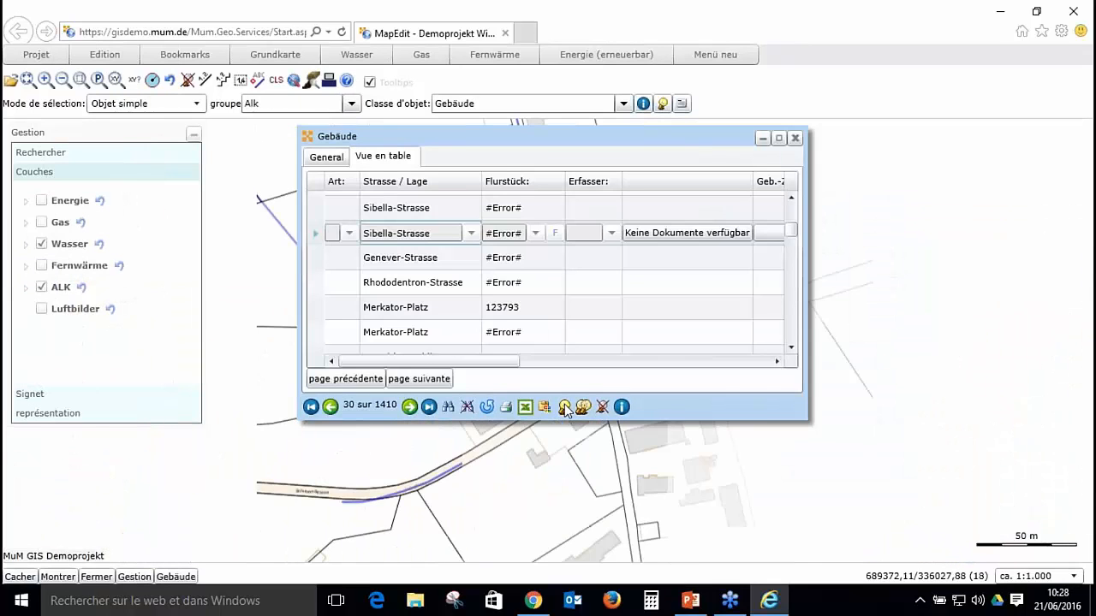
# Step: Uncover the map beneath the Gebäude table and examine the located Sibella-Strasse building at close range
pyautogui.moveTo(664, 138); pyautogui.dragTo(328, 305)
pyautogui.scroll(3, 547, 359)
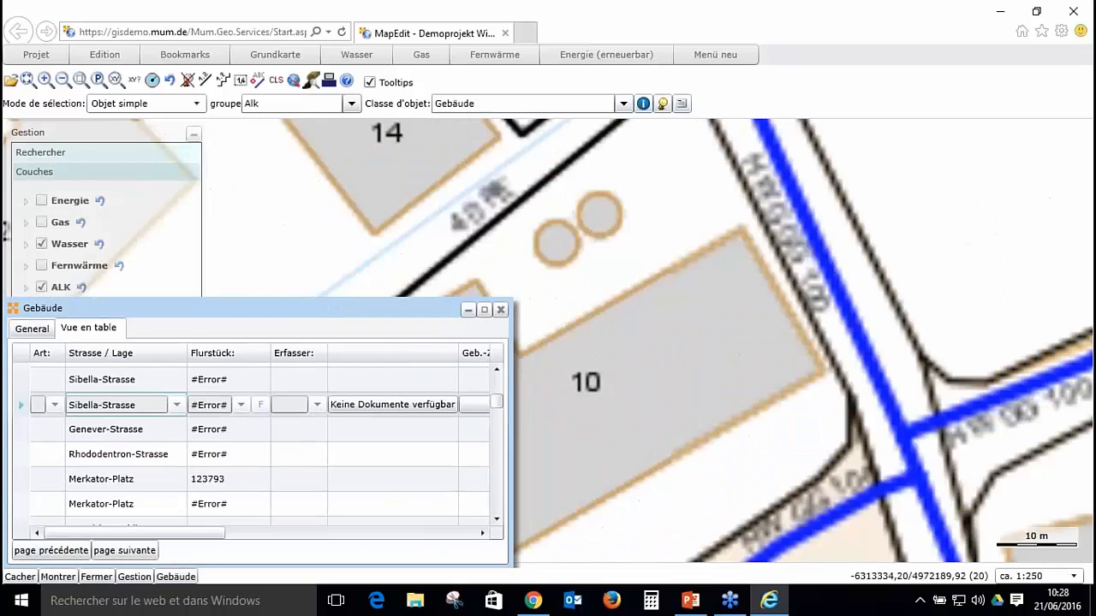
pyautogui.moveTo(323, 317); pyautogui.dragTo(958, 203)
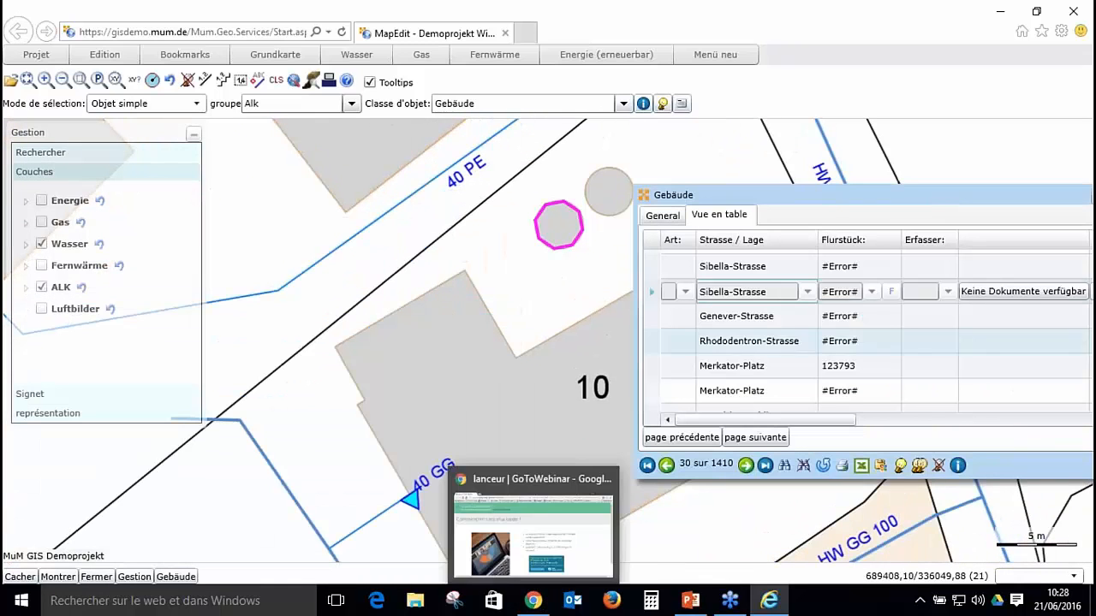
pyautogui.moveTo(986, 208); pyautogui.dragTo(724, 123)
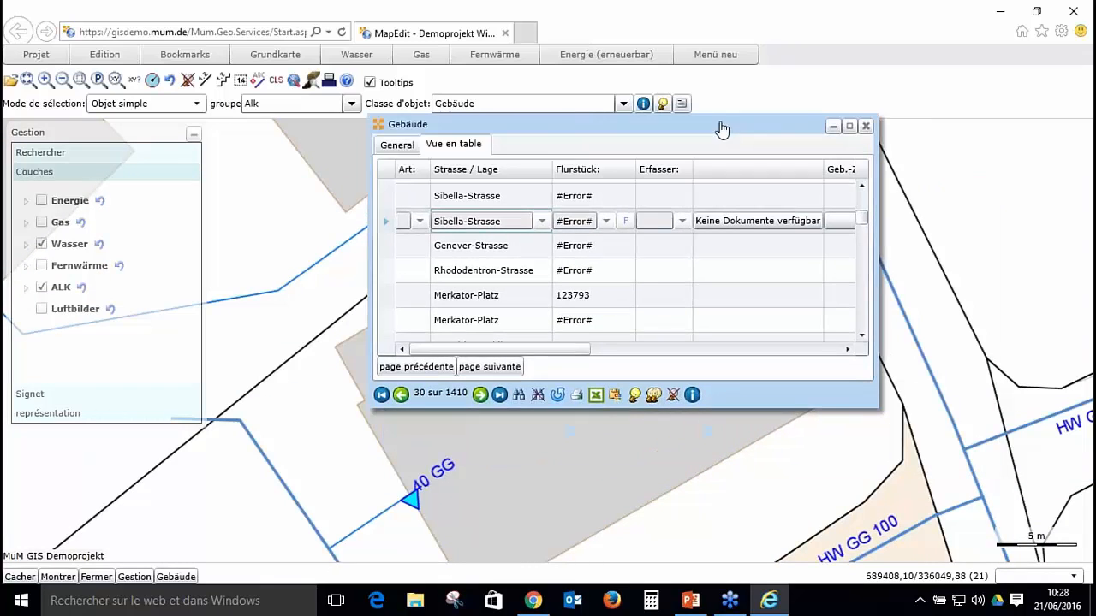
# Step: Try filtering the Gebäude table by the street Aintree-Strasse and remove that filter again
pyautogui.click(539, 399)
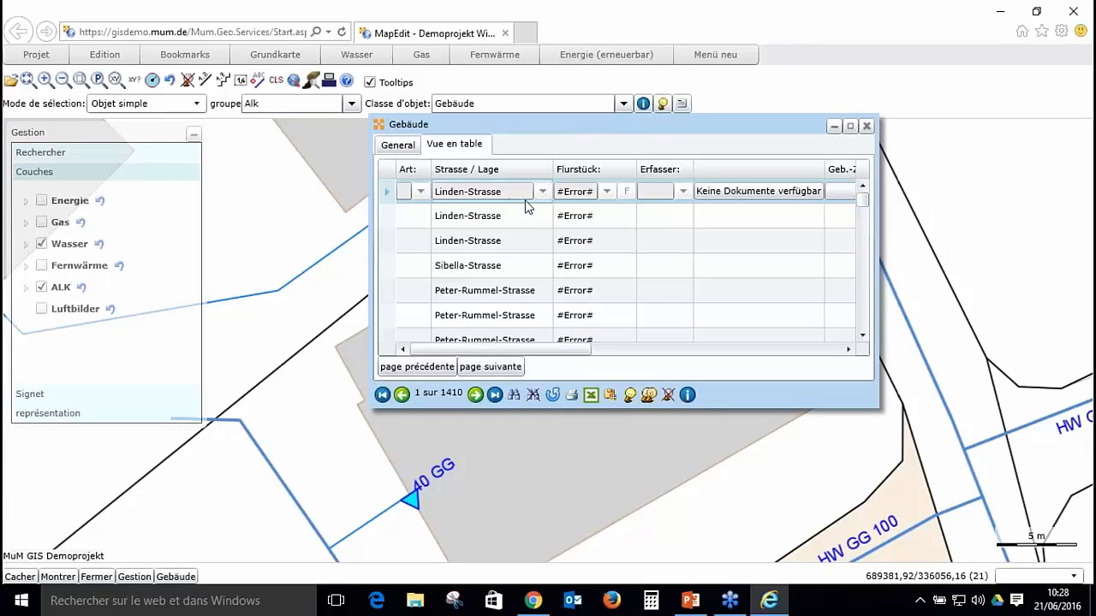
pyautogui.click(515, 395)
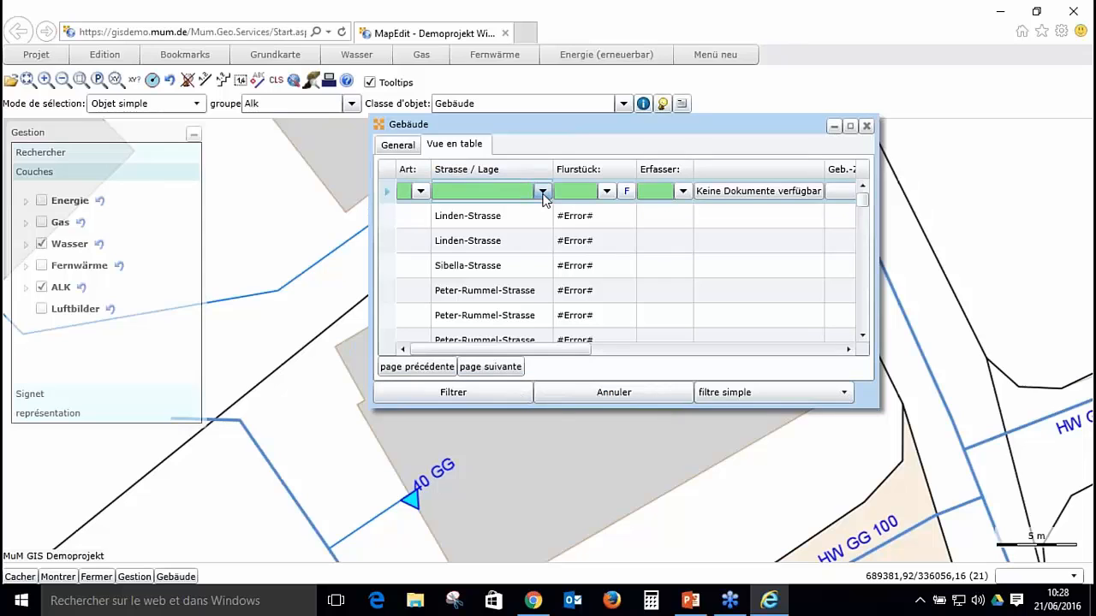
pyautogui.click(542, 192)
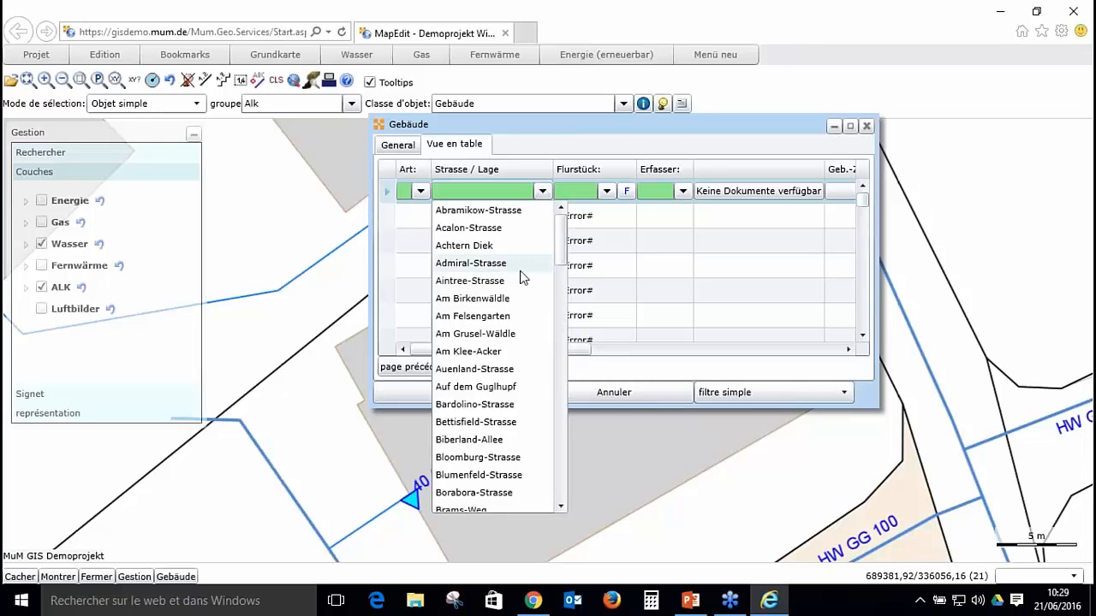
pyautogui.click(496, 283)
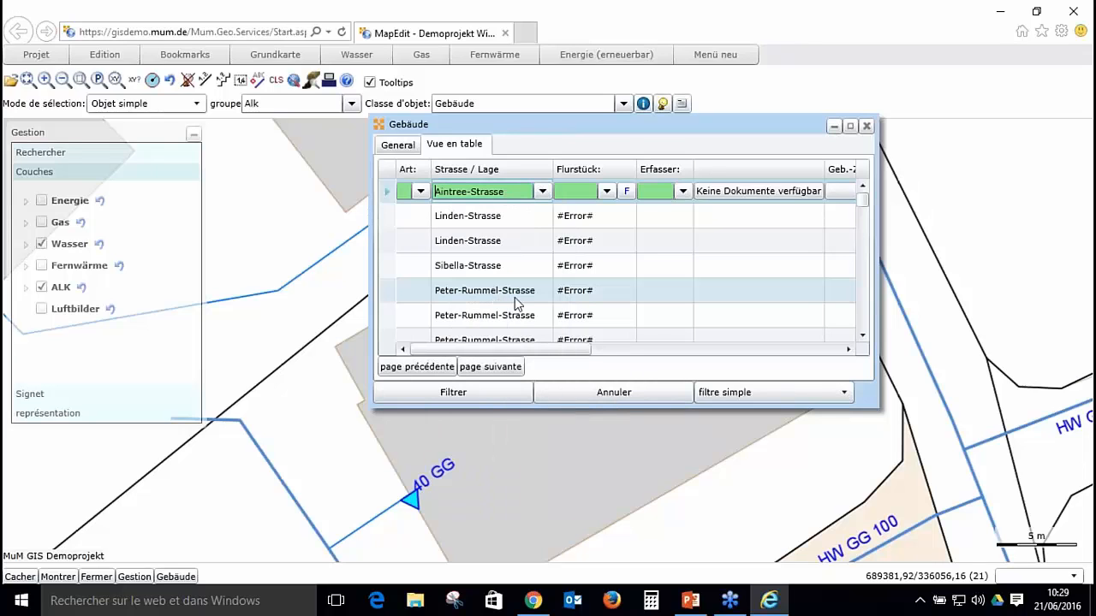
pyautogui.click(505, 393)
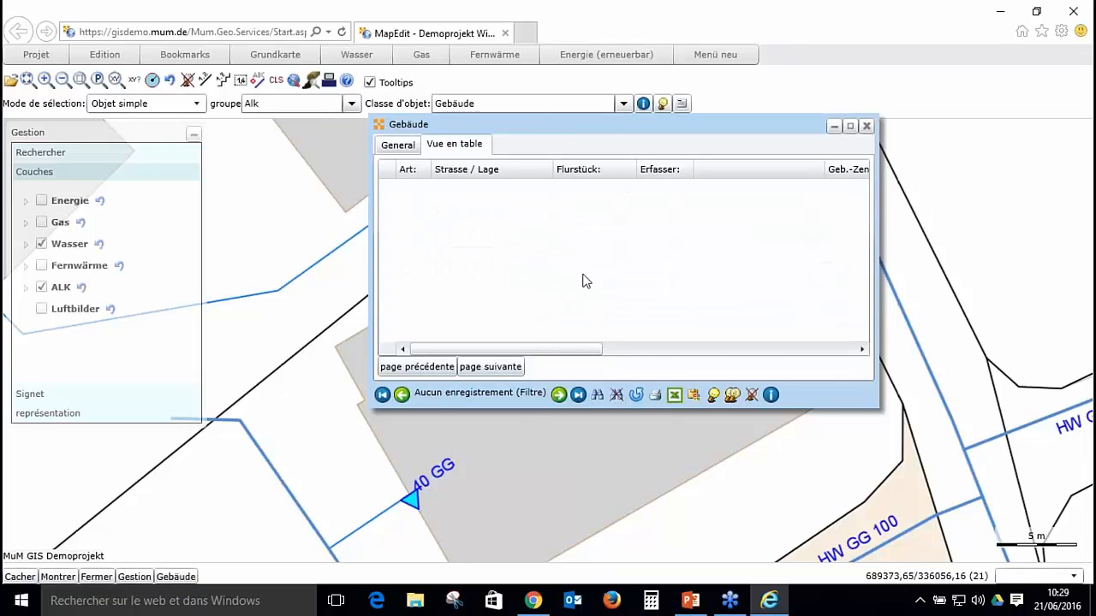
pyautogui.click(621, 395)
# Step: Filter the Gebäude table by Strasse / Lage to the buildings on Borabora-Strasse
pyautogui.click(489, 242)
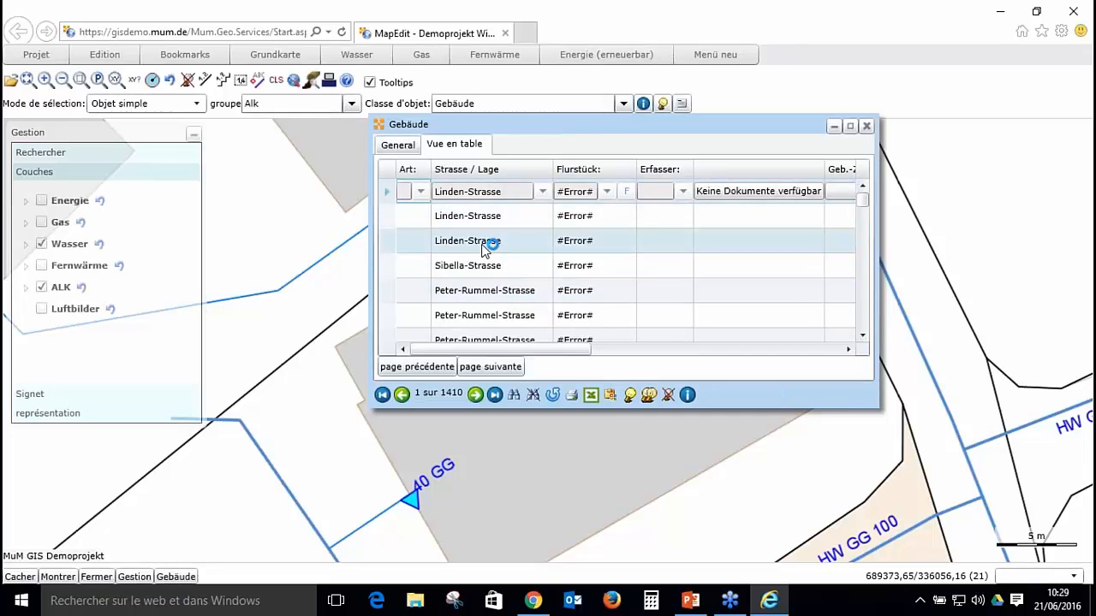
pyautogui.click(520, 397)
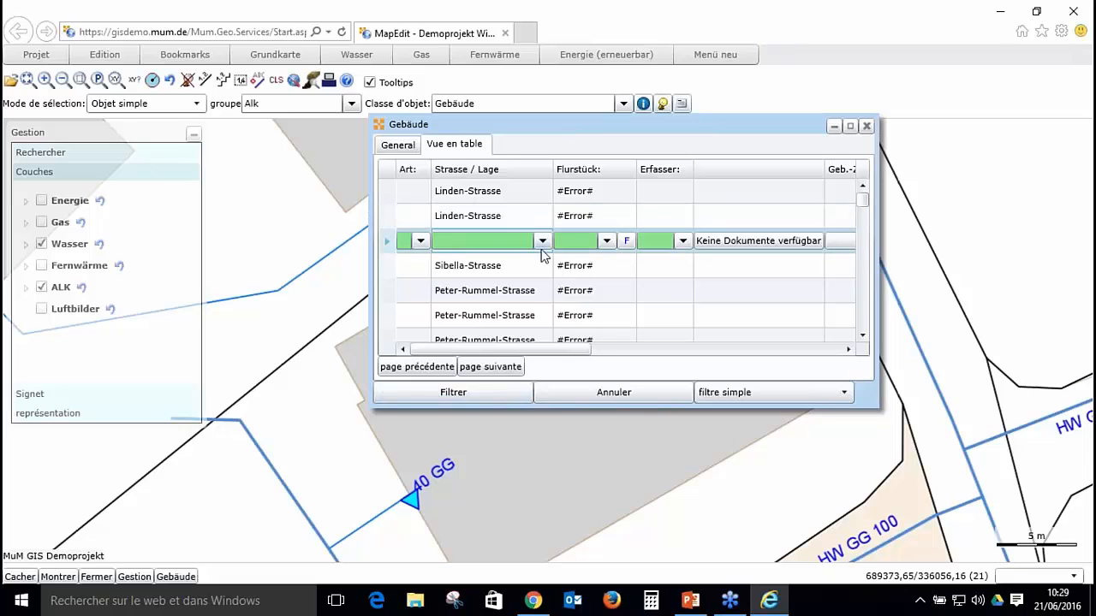
pyautogui.click(542, 241)
pyautogui.scroll(-5, 536, 387)
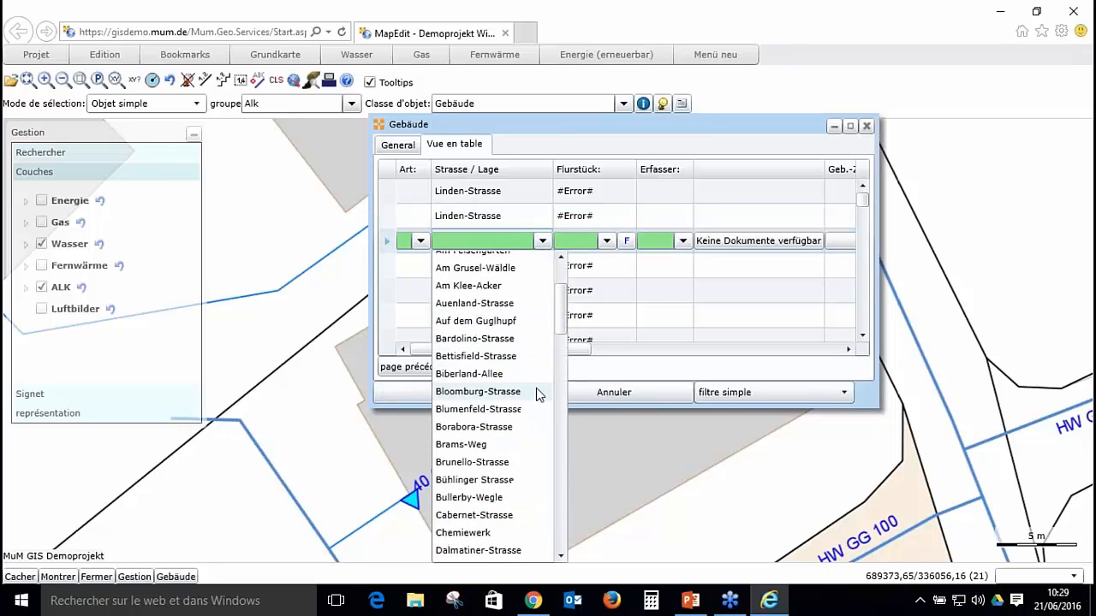
pyautogui.scroll(2, 537, 385)
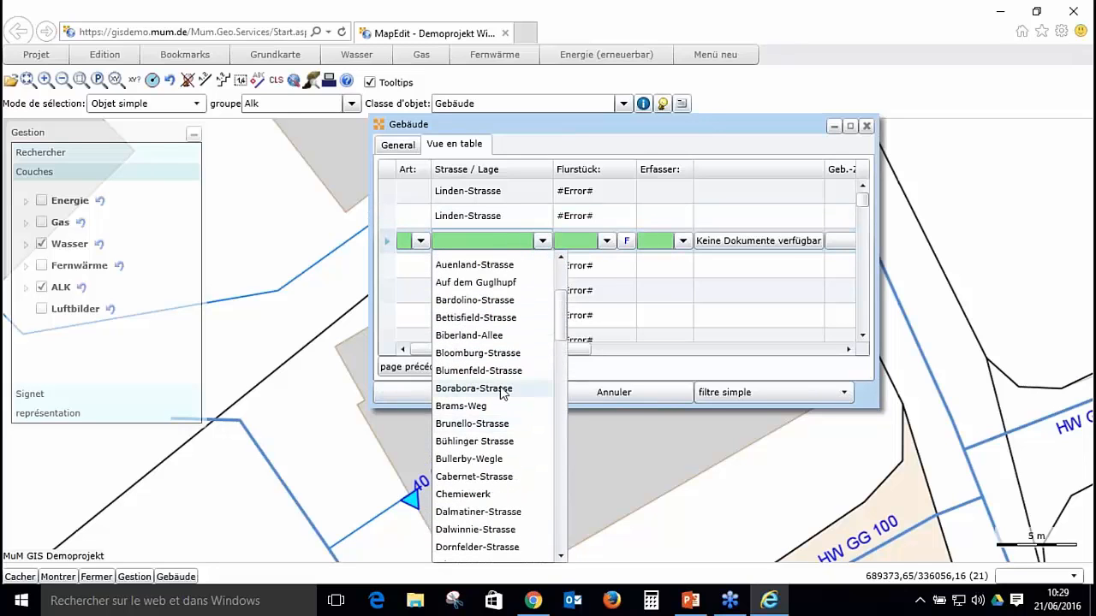
pyautogui.click(536, 388)
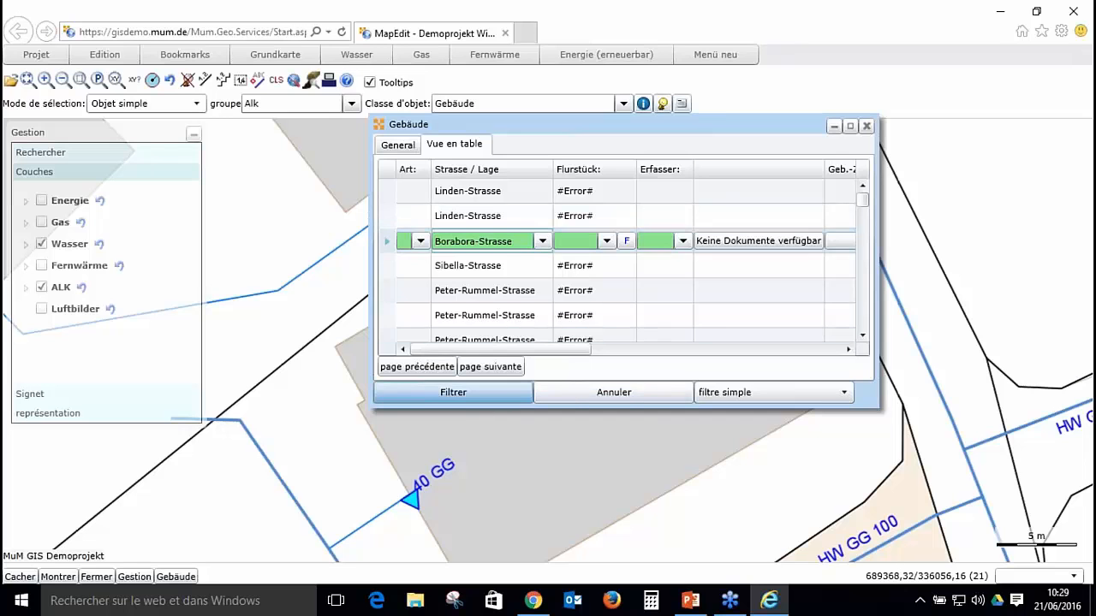
pyautogui.click(480, 392)
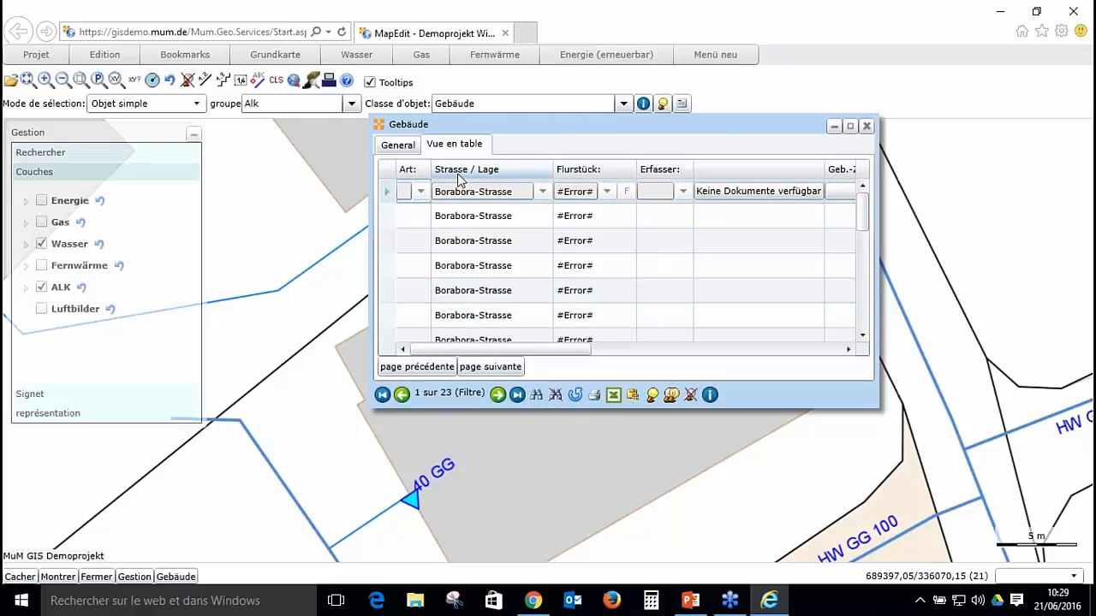
# Step: Browse the filtered Borabora-Strasse buildings one by one in the General form, up to record 7
pyautogui.click(405, 150)
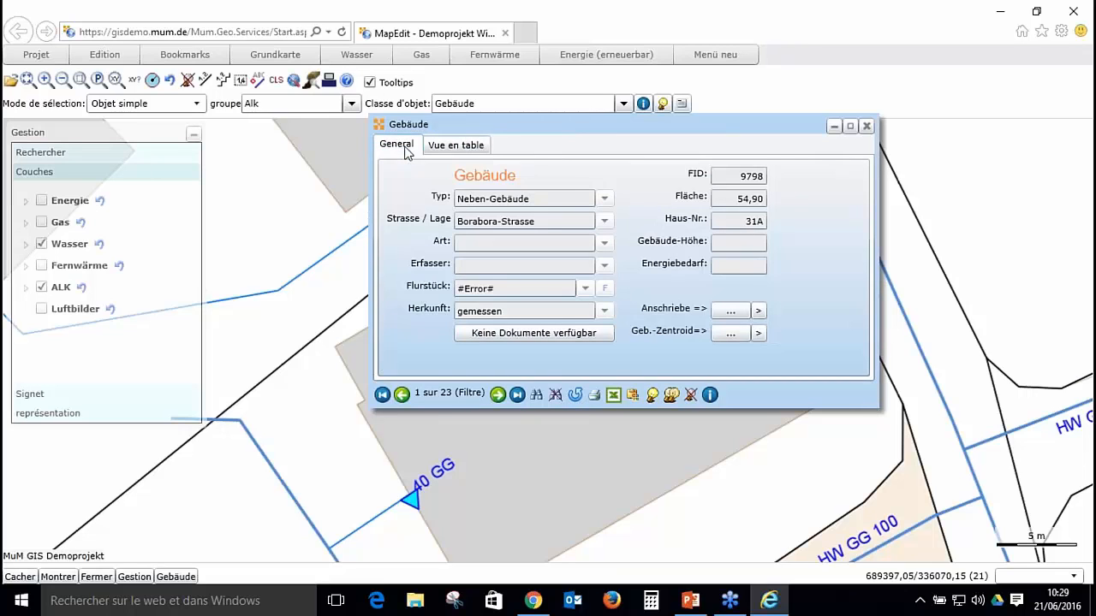
pyautogui.moveTo(448, 397)
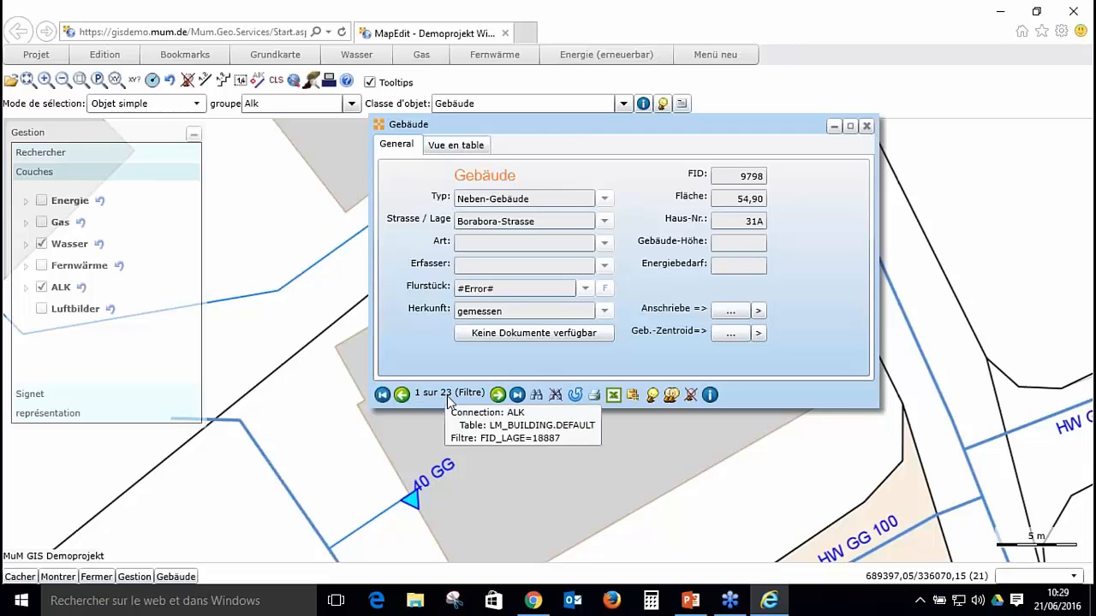
pyautogui.click(497, 396)
pyautogui.click(497, 396)
pyautogui.click(497, 396)
pyautogui.click(497, 396)
pyautogui.click(497, 396)
pyautogui.click(497, 397)
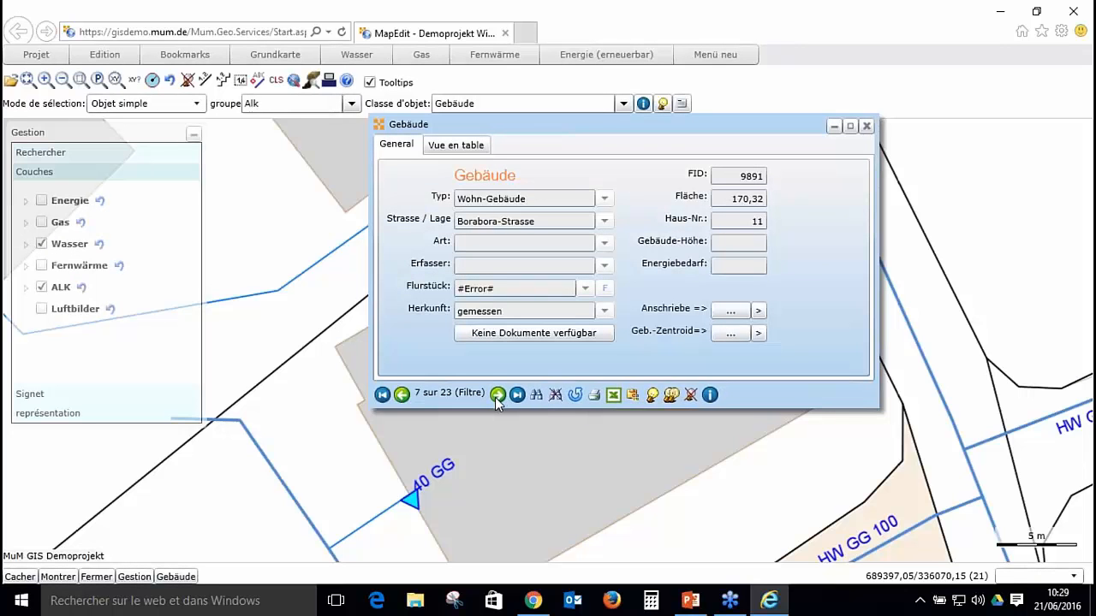
# Step: Locate the residential building at Borabora-Strasse 11 on the map and close its Gebäude form
pyautogui.click(652, 395)
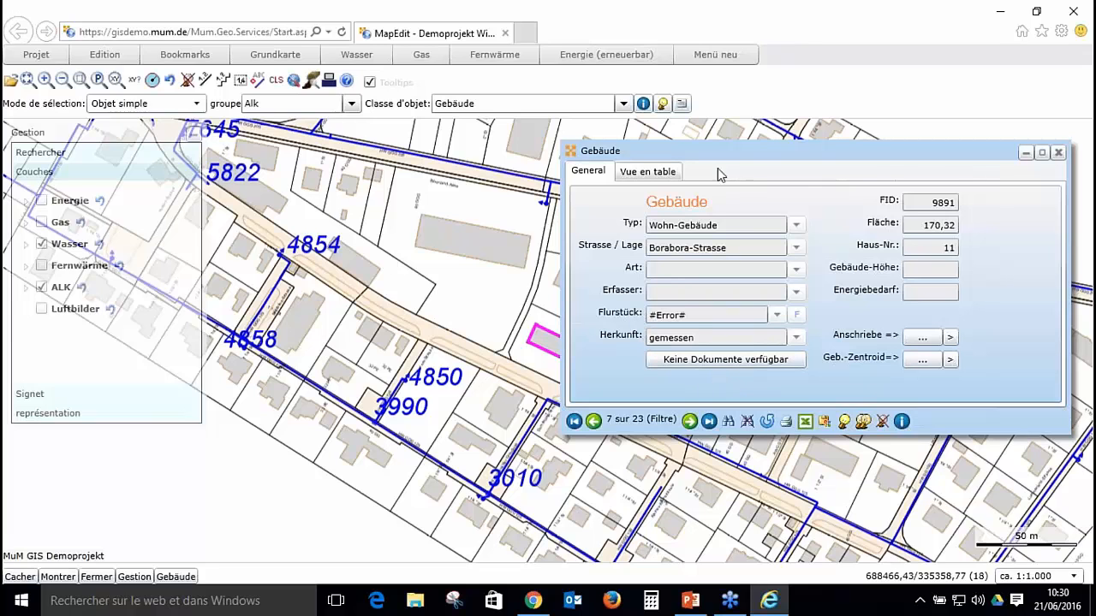
pyautogui.moveTo(822, 160); pyautogui.dragTo(479, 220)
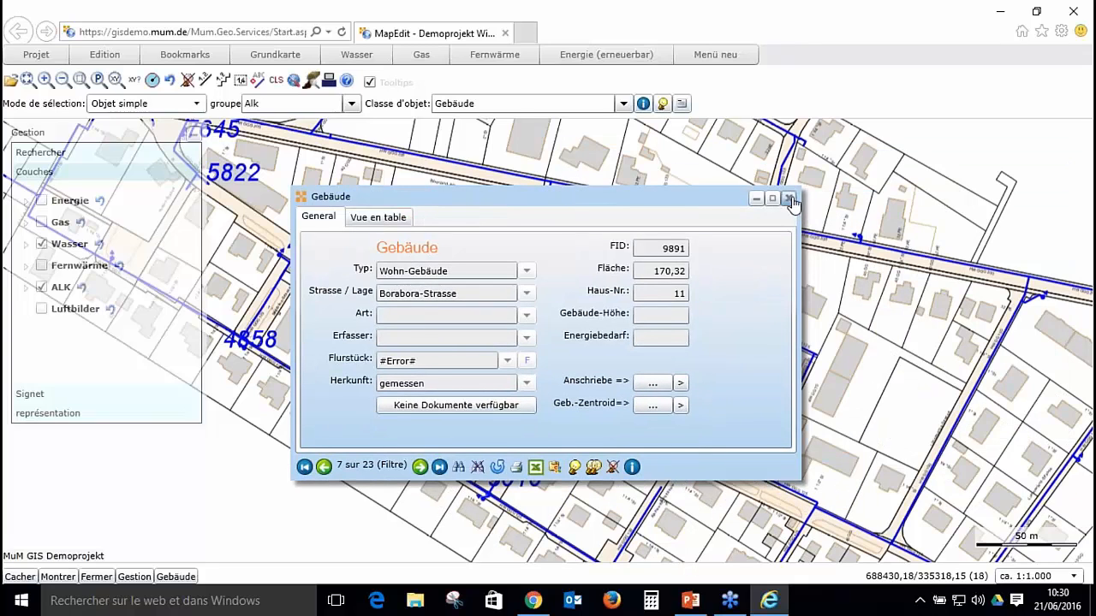
pyautogui.click(789, 198)
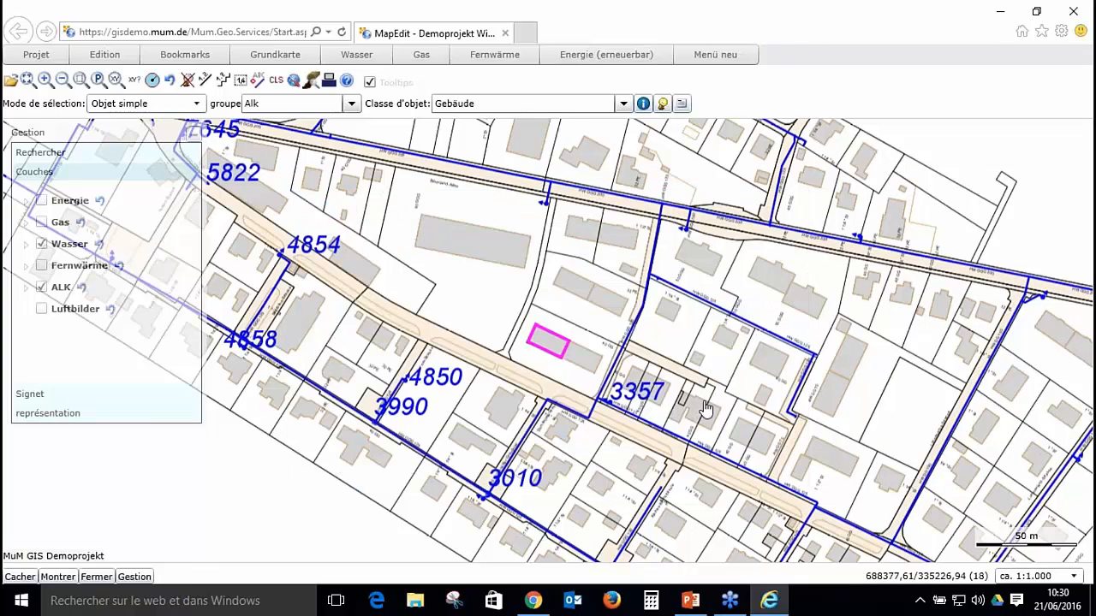
# Step: Set the object query to the Wasser group and the Hydrant object class
pyautogui.moveTo(634, 342)
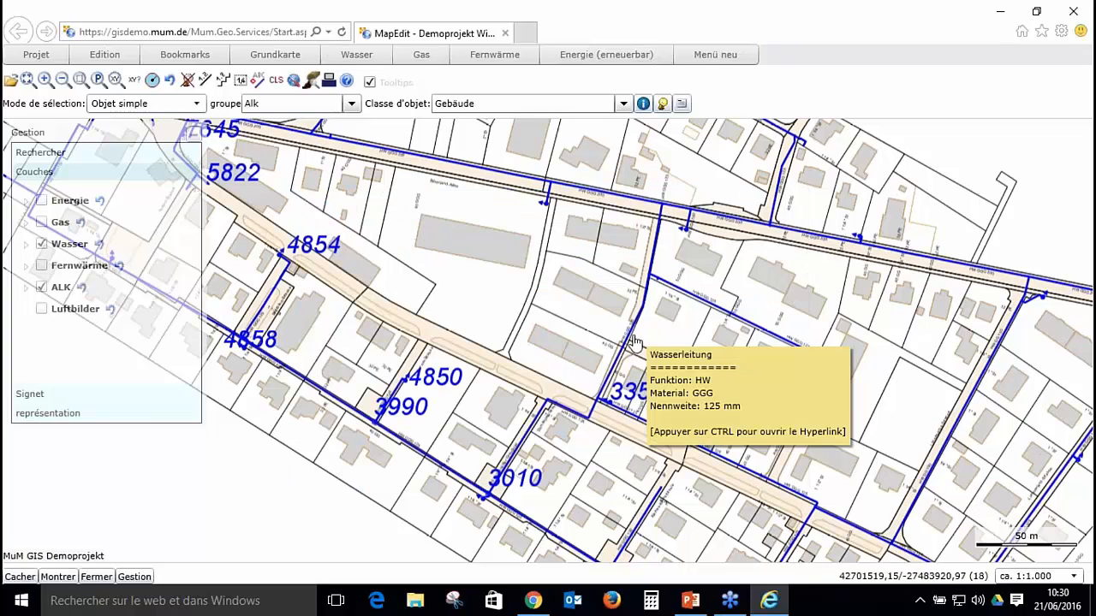
pyautogui.scroll(-2, 594, 326)
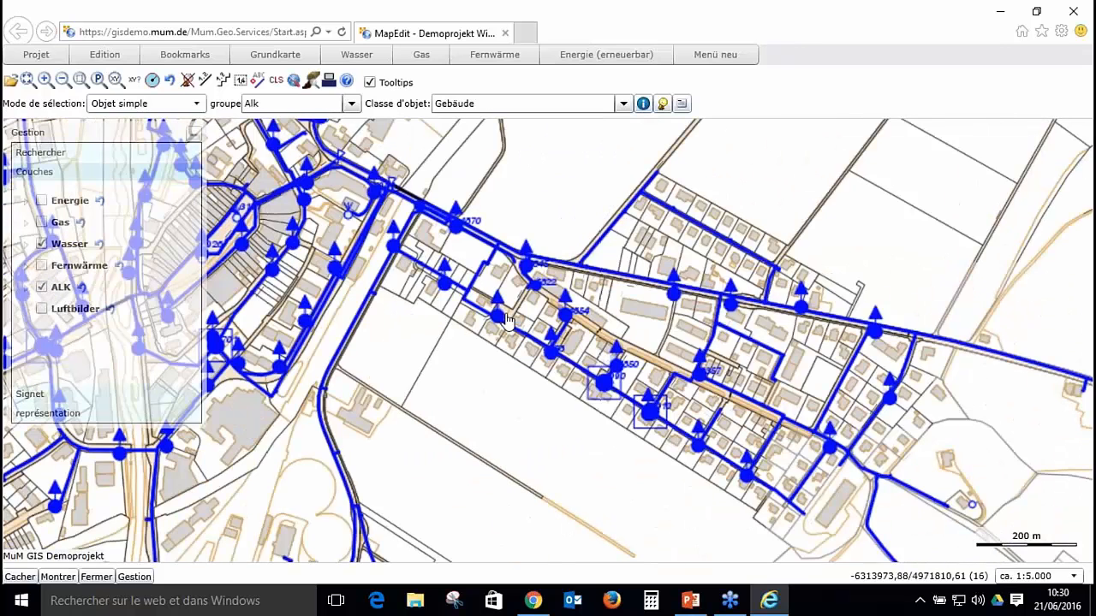
pyautogui.scroll(1, 507, 318)
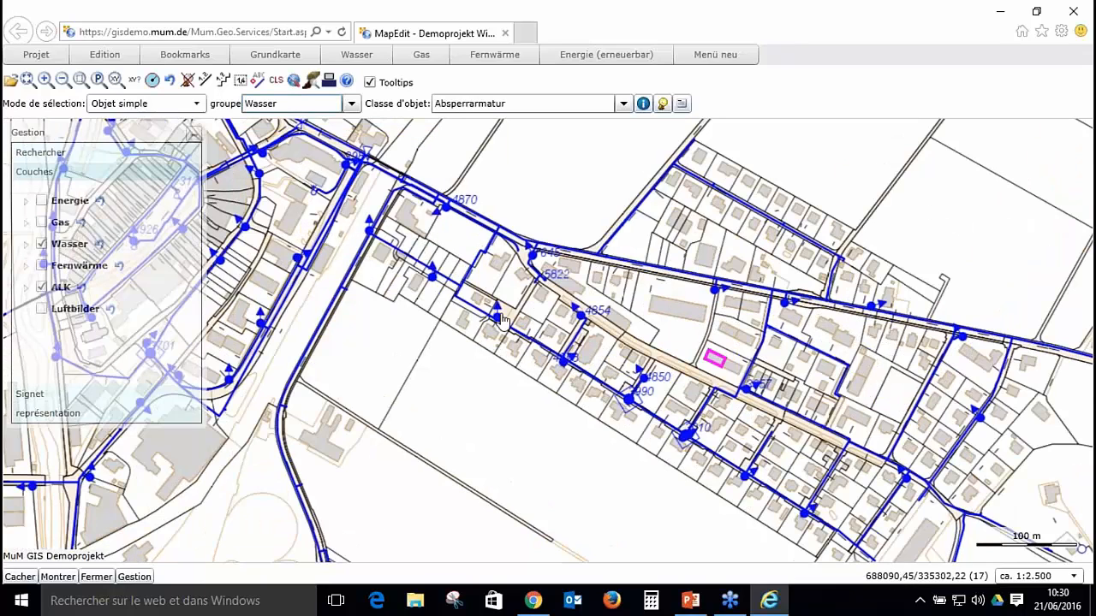
pyautogui.moveTo(498, 321)
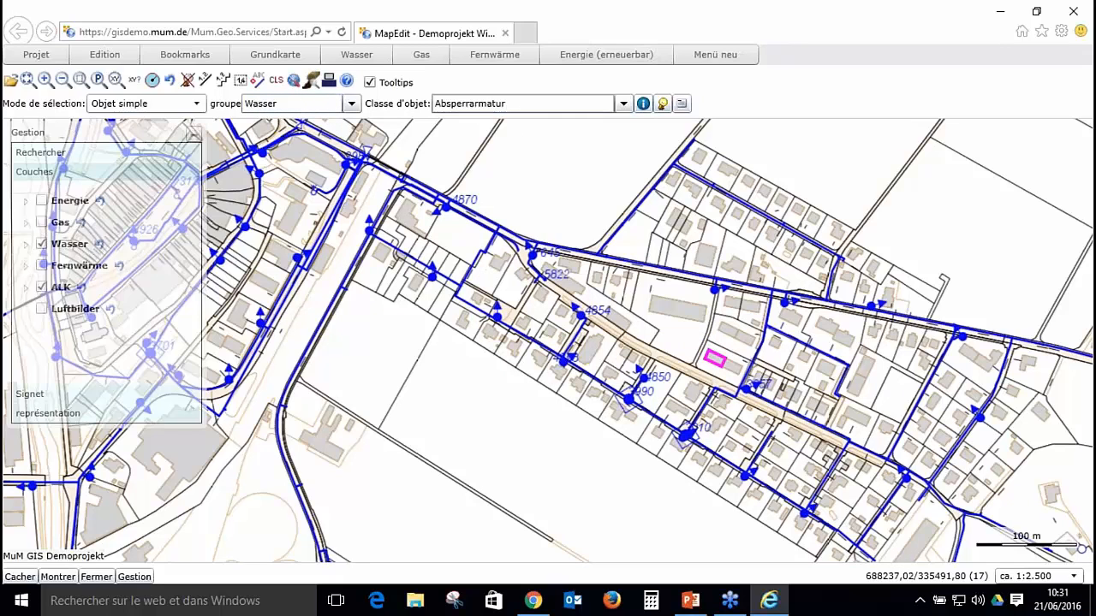
pyautogui.click(623, 104)
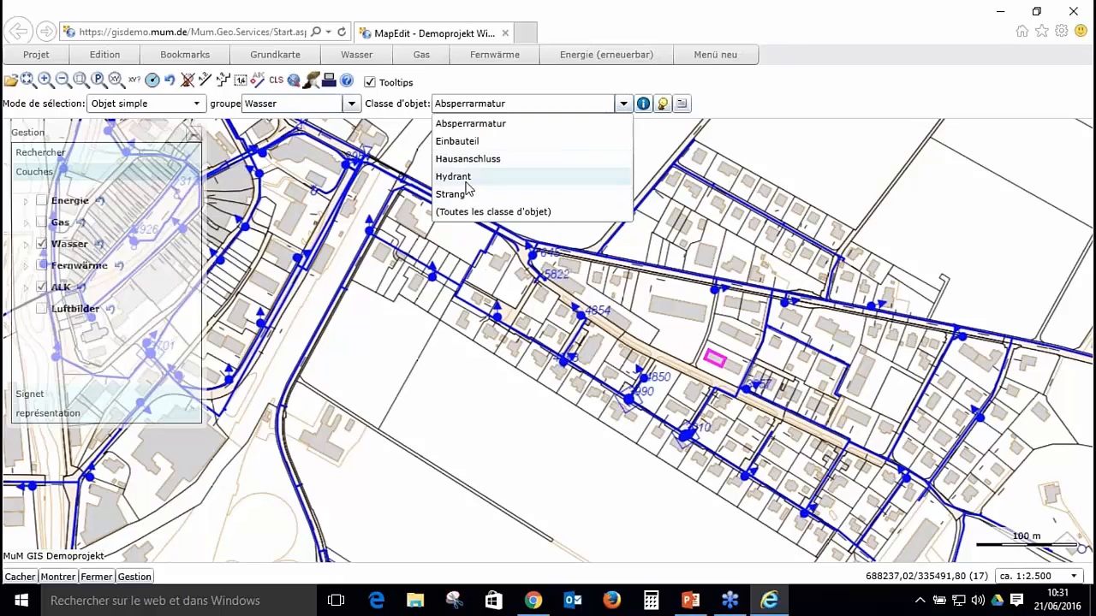
pyautogui.click(569, 177)
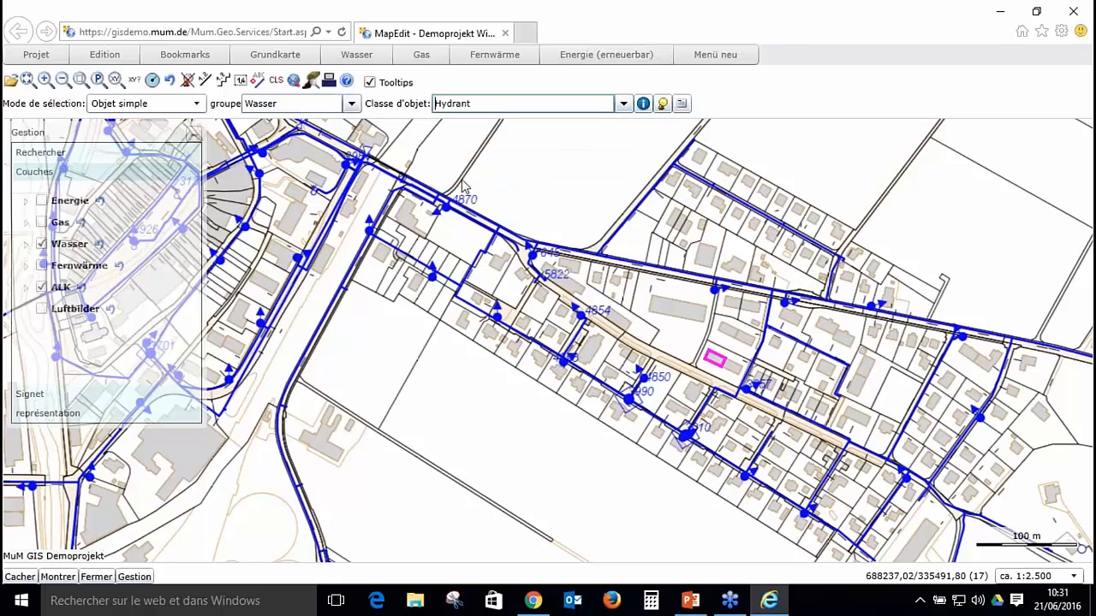
pyautogui.click(619, 109)
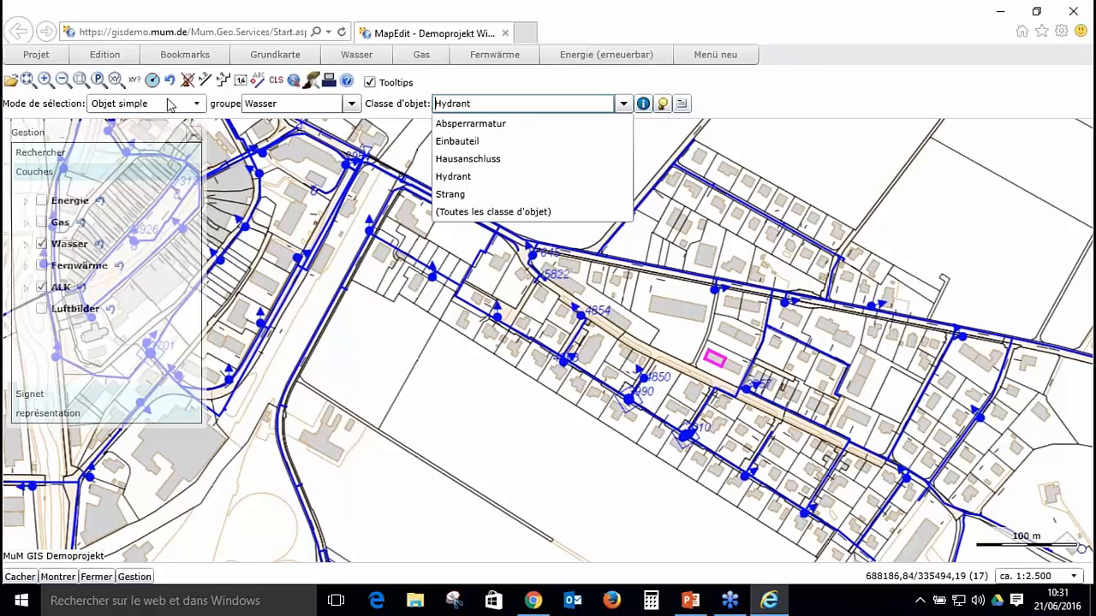
pyautogui.click(194, 104)
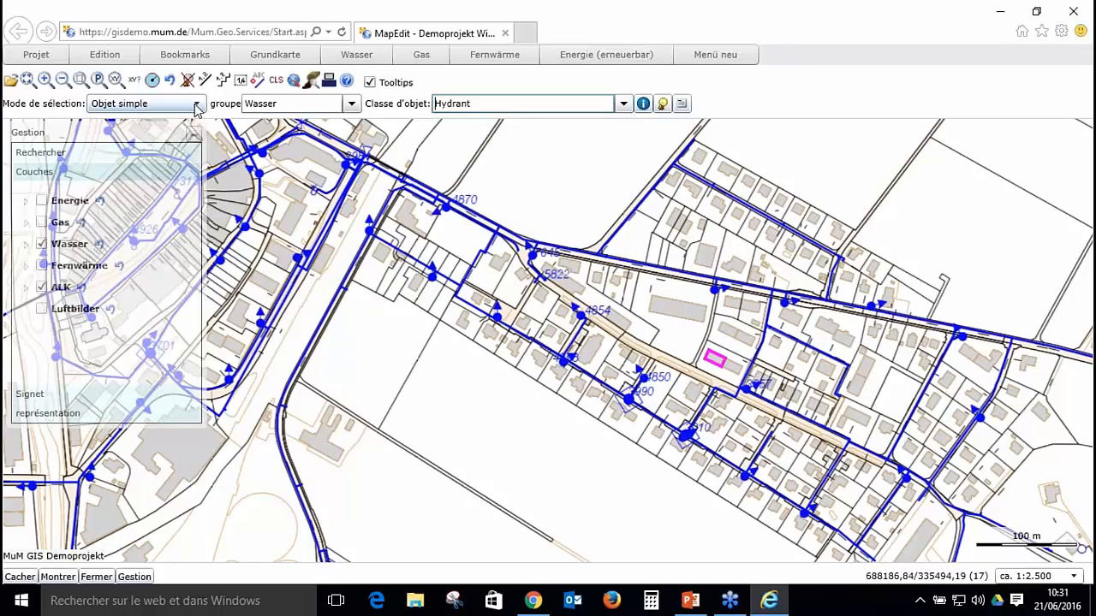
pyautogui.click(194, 104)
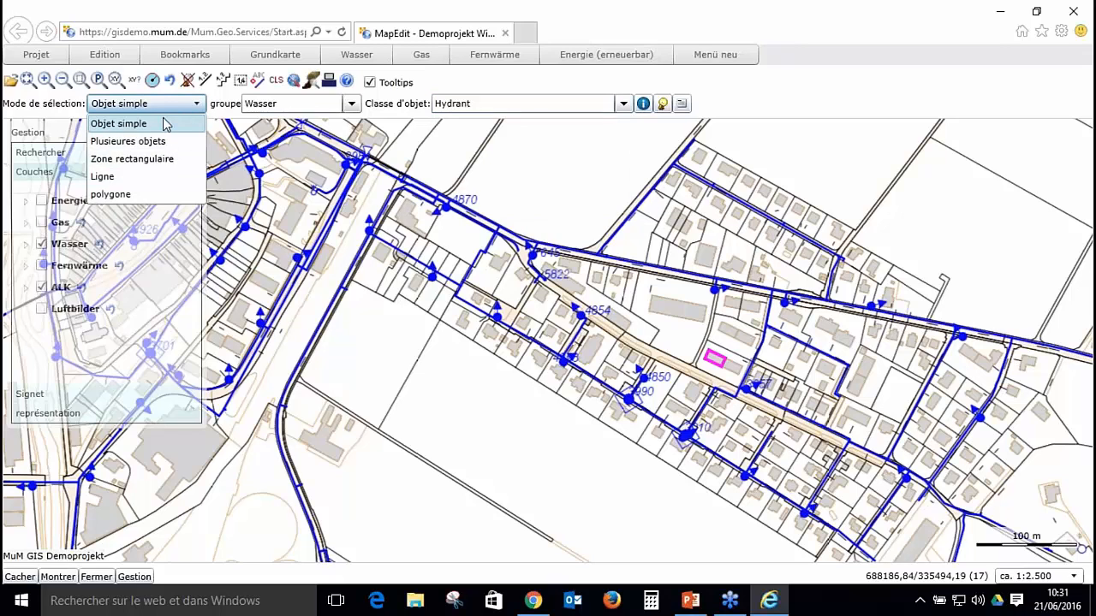
pyautogui.click(168, 106)
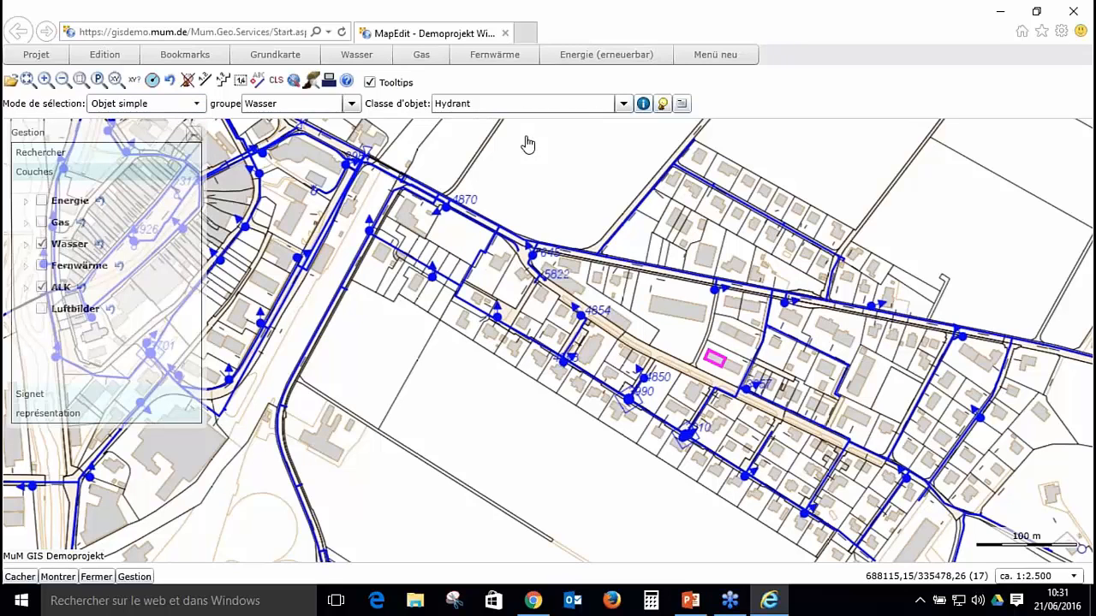
pyautogui.click(621, 104)
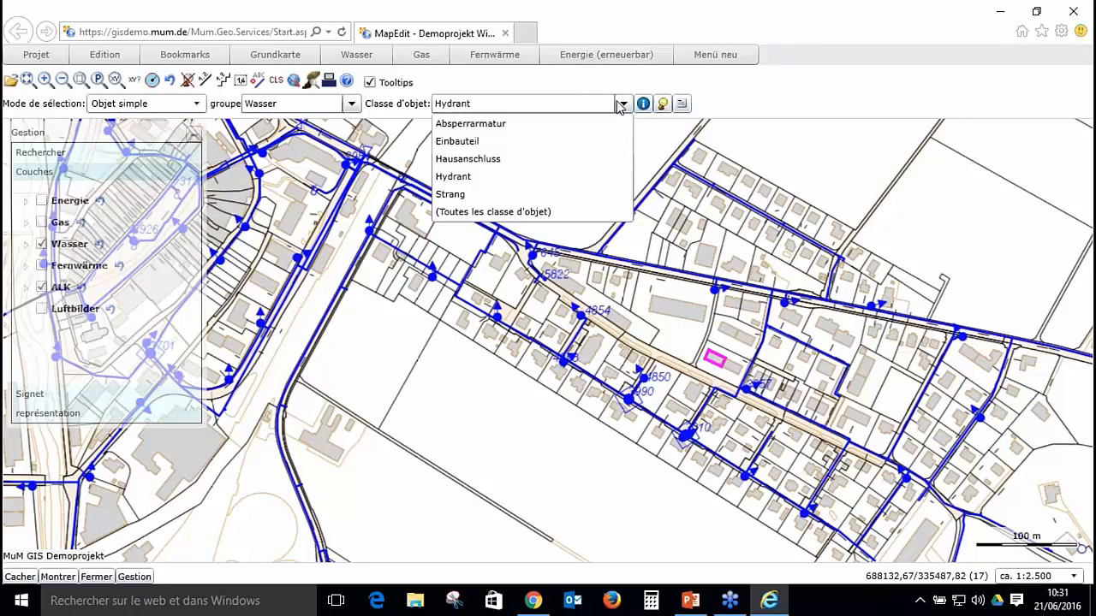
pyautogui.click(869, 150)
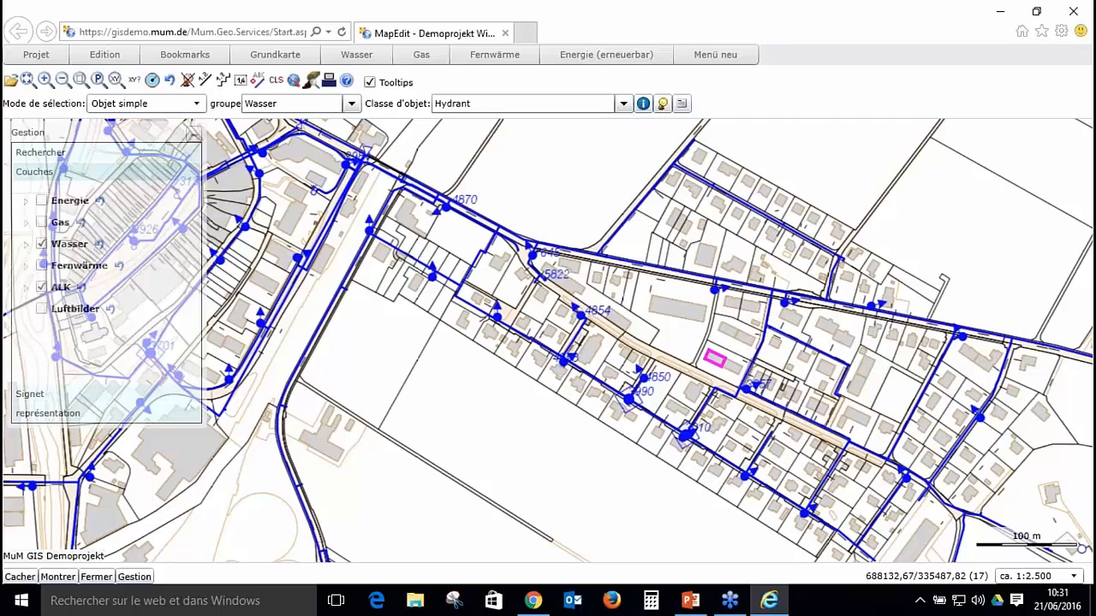
# Step: Query hydrant 7645 on Borabora-Strasse from the map and show its Allgemein form
pyautogui.click(643, 104)
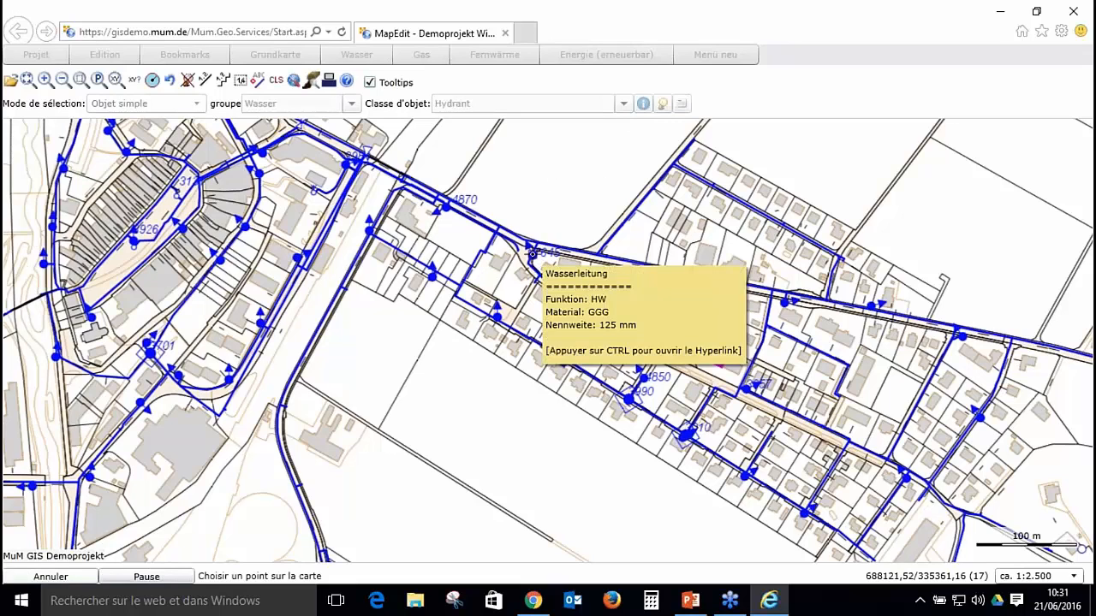
pyautogui.click(537, 272)
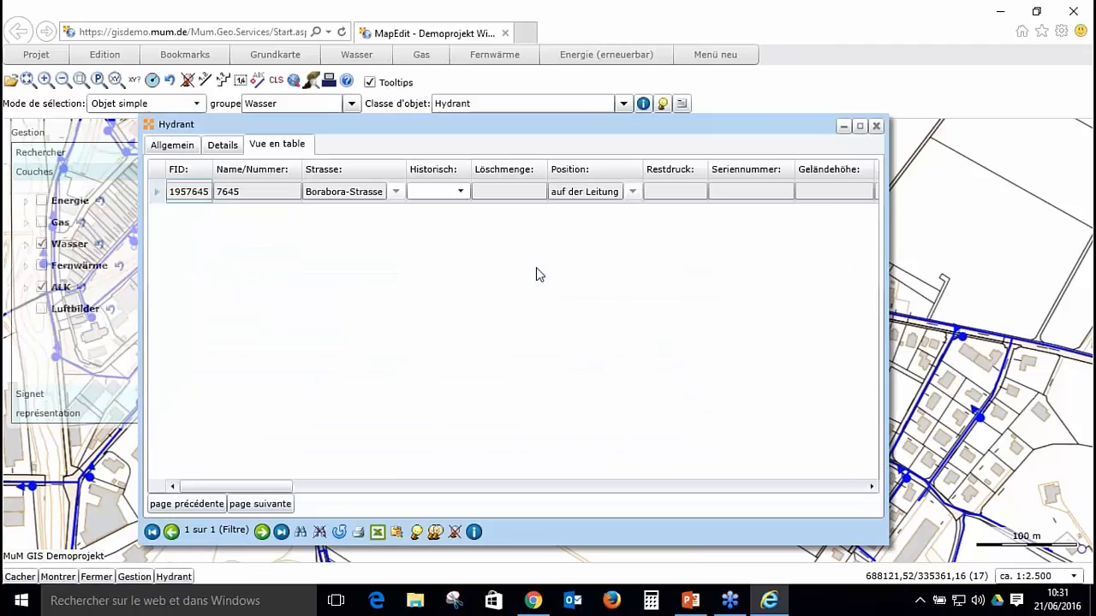
pyautogui.click(174, 145)
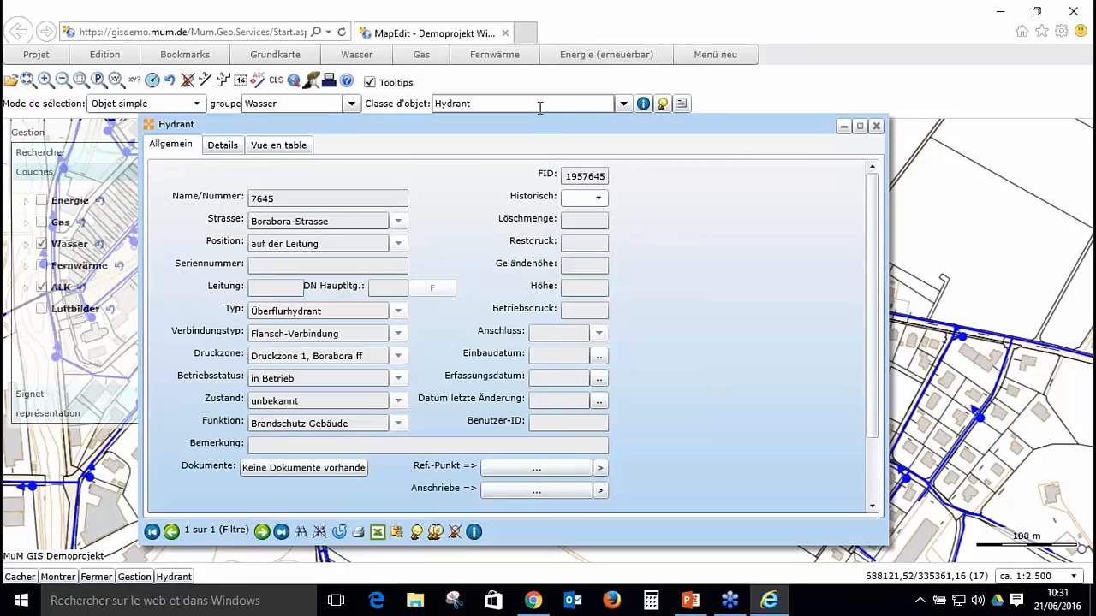
# Step: Review hydrant 7645's Details and Allgemein pages, and show the record in the table view
pyautogui.moveTo(535, 135); pyautogui.dragTo(717, 136)
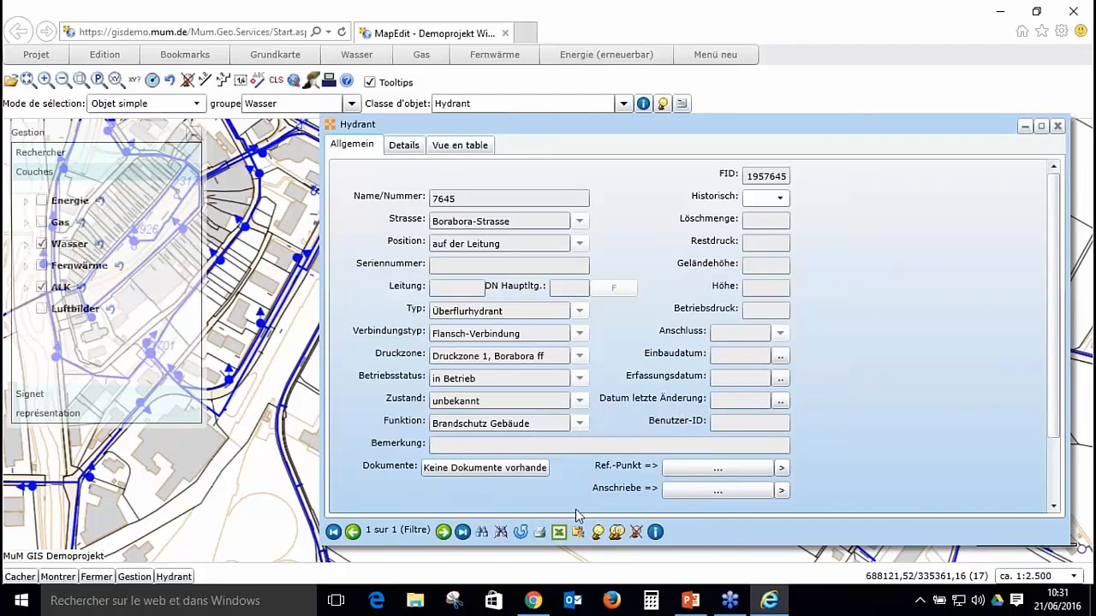
pyautogui.click(414, 152)
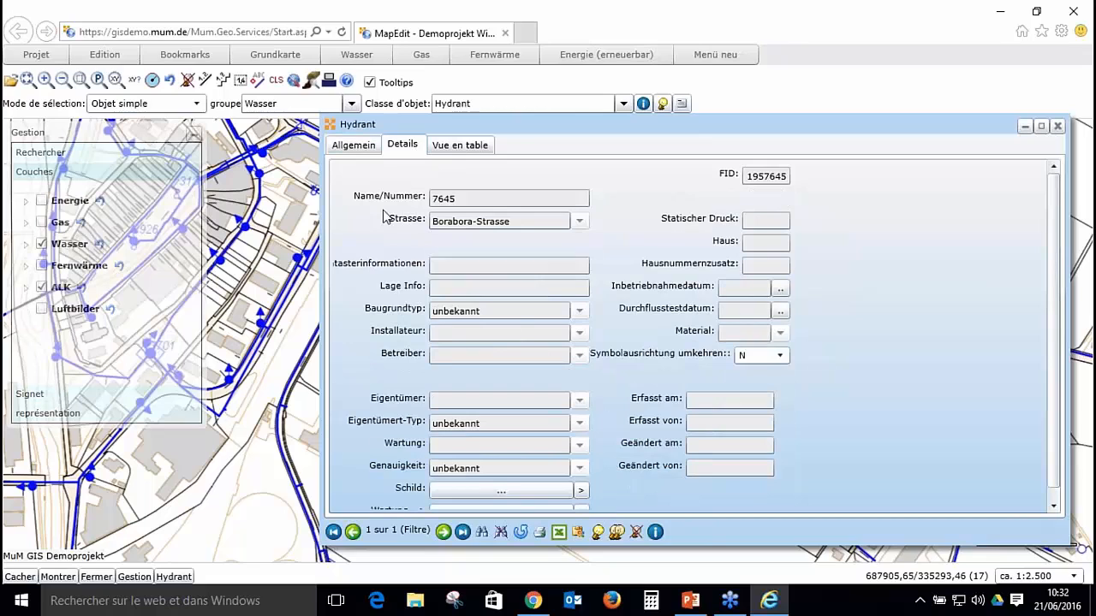
pyautogui.click(366, 146)
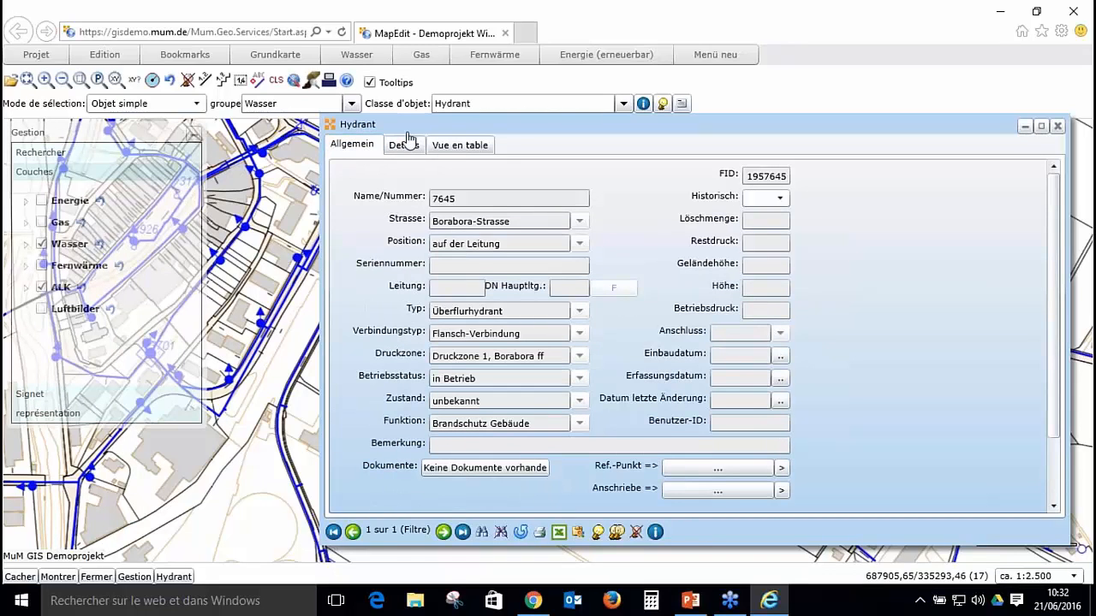
pyautogui.click(455, 147)
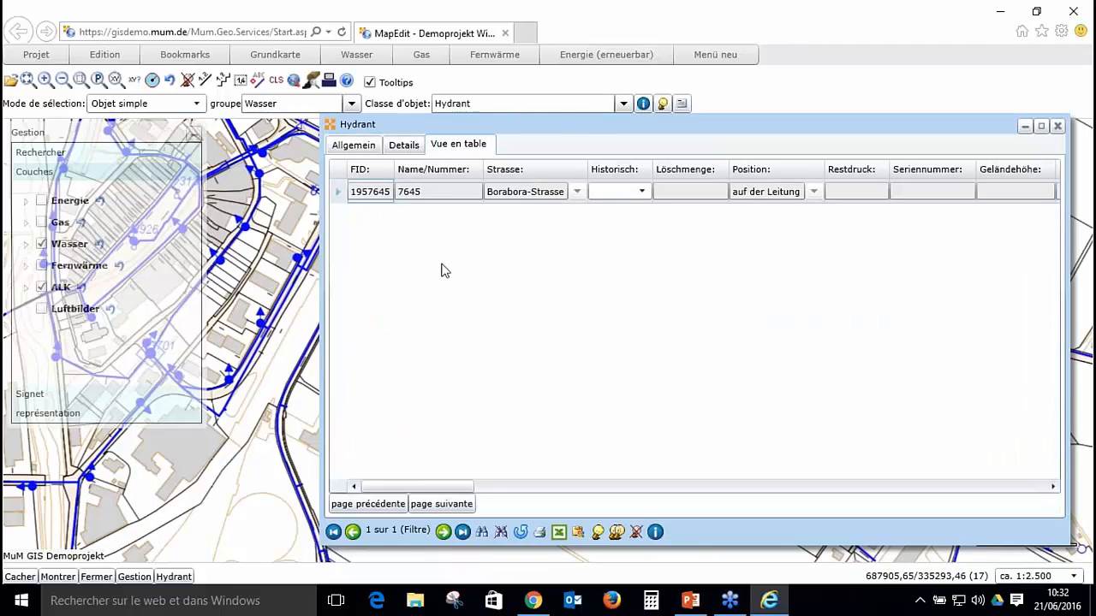
# Step: Remove the current hydrant filter and filter the hydrant table by the street Borabora-Strasse
pyautogui.click(502, 532)
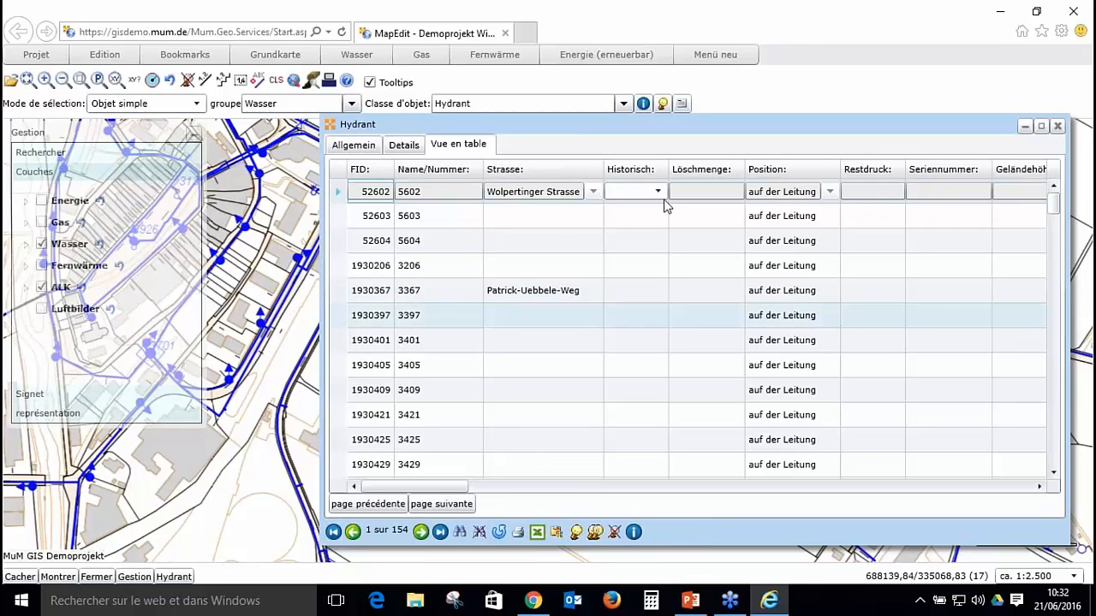
pyautogui.click(459, 533)
pyautogui.click(593, 192)
pyautogui.moveTo(613, 245); pyautogui.dragTo(611, 270)
pyautogui.click(560, 363)
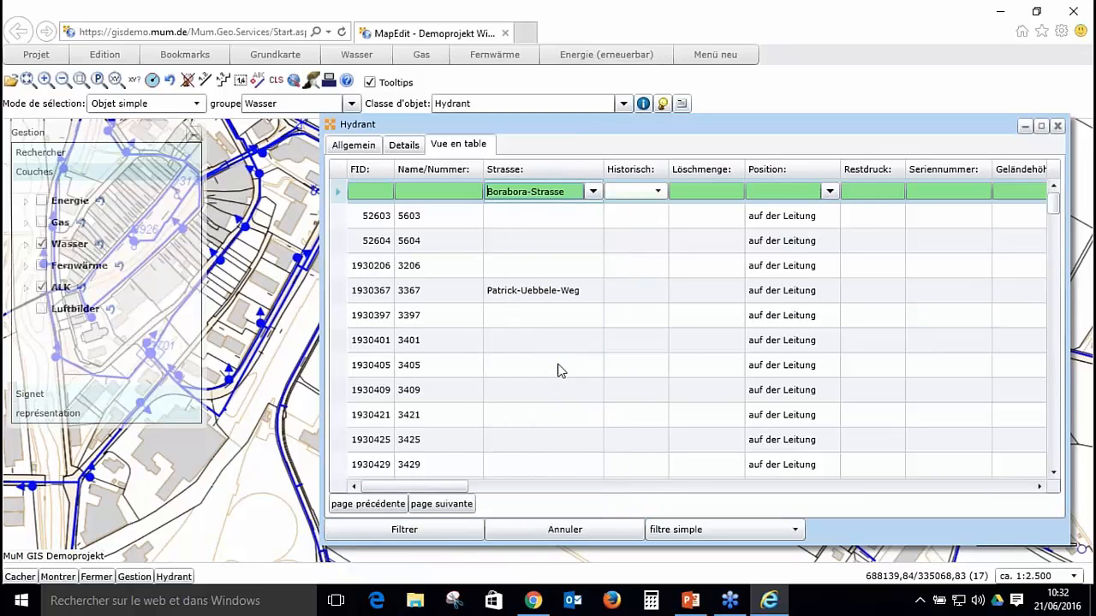
pyautogui.click(399, 529)
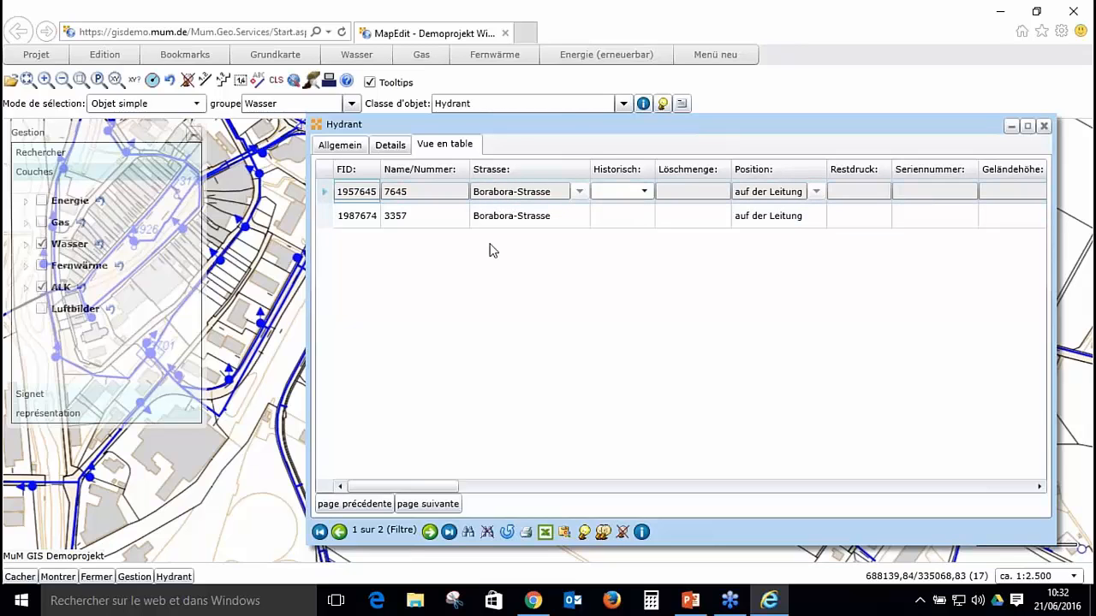
# Step: Locate hydrant 3357 on the map and show its Allgemein form
pyautogui.click(411, 219)
pyautogui.click(584, 533)
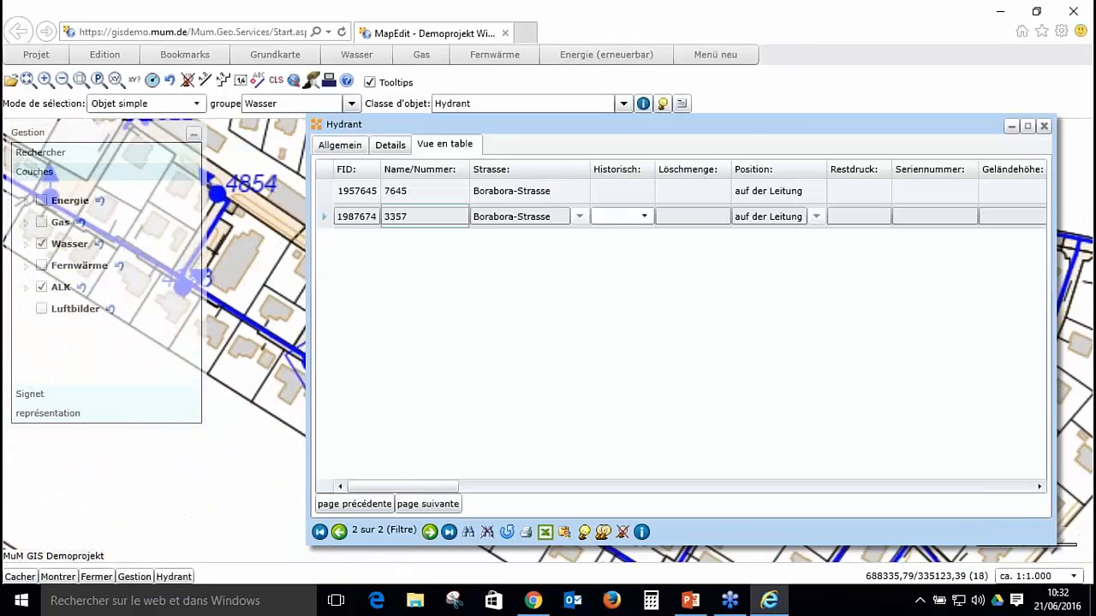
pyautogui.moveTo(745, 133); pyautogui.dragTo(776, 170)
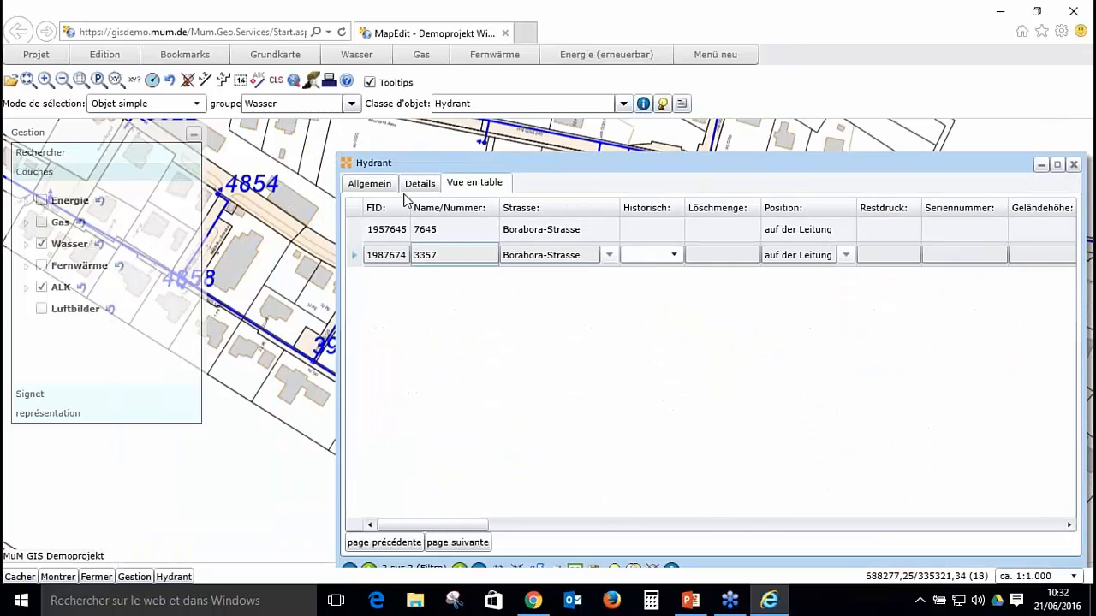
pyautogui.click(372, 184)
pyautogui.moveTo(596, 176); pyautogui.dragTo(501, 138)
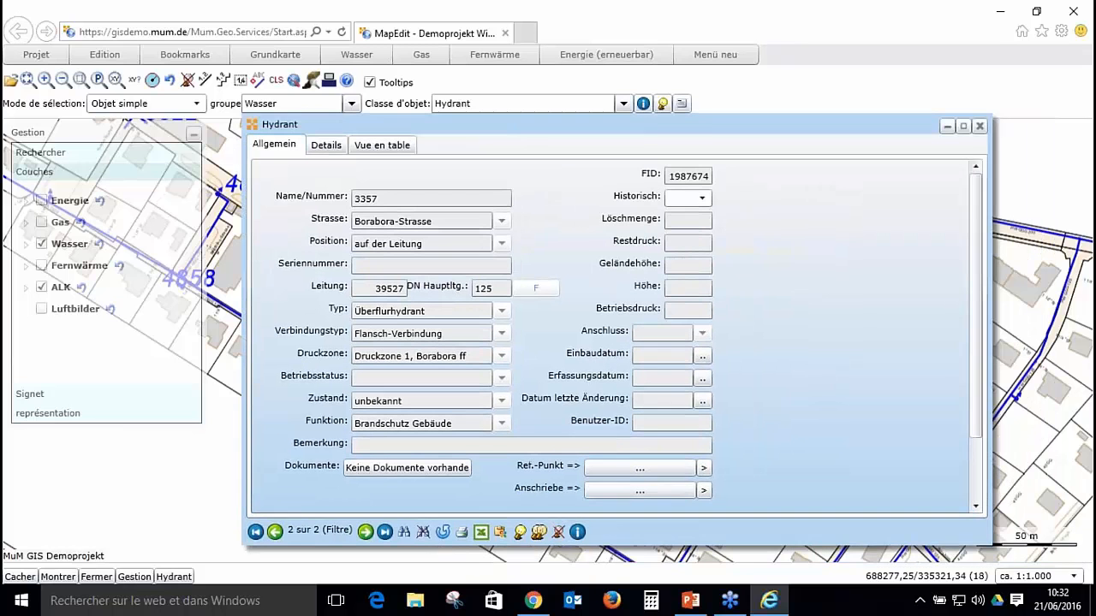
# Step: List all element documents from hydrant 3357's form and view the Photo Schachthydrant image WA_Sthm_083.jpg
pyautogui.click(501, 534)
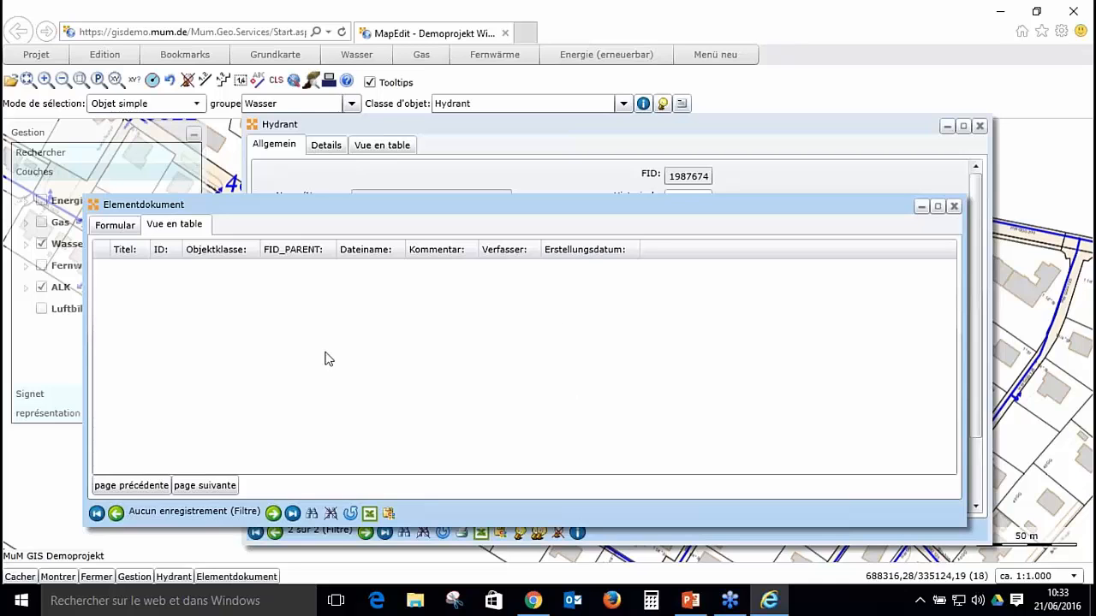
pyautogui.click(332, 514)
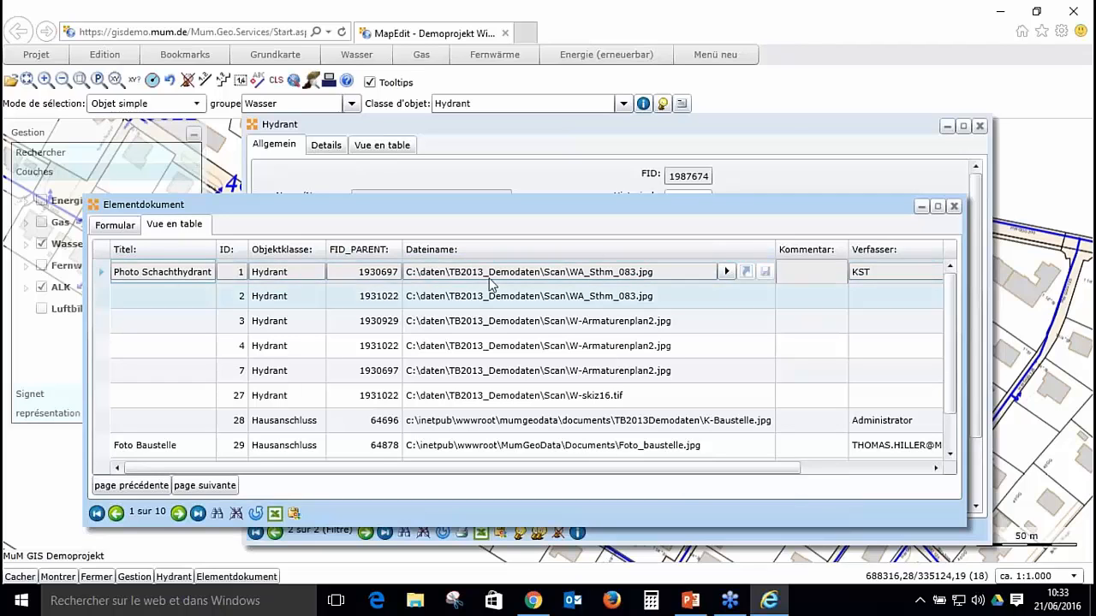
pyautogui.click(727, 272)
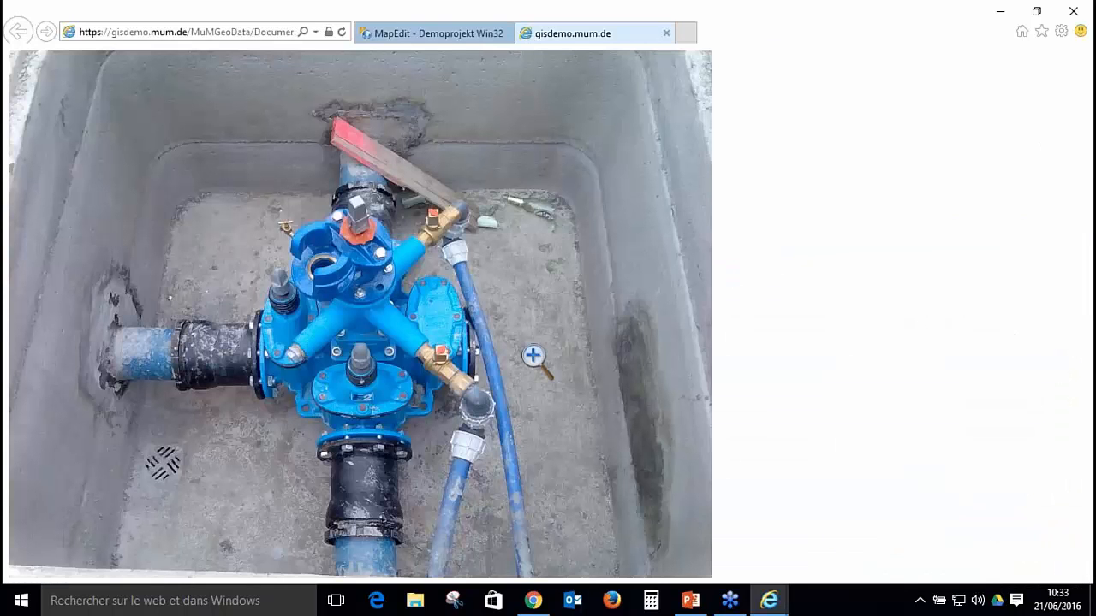
pyautogui.click(533, 355)
pyautogui.click(533, 355)
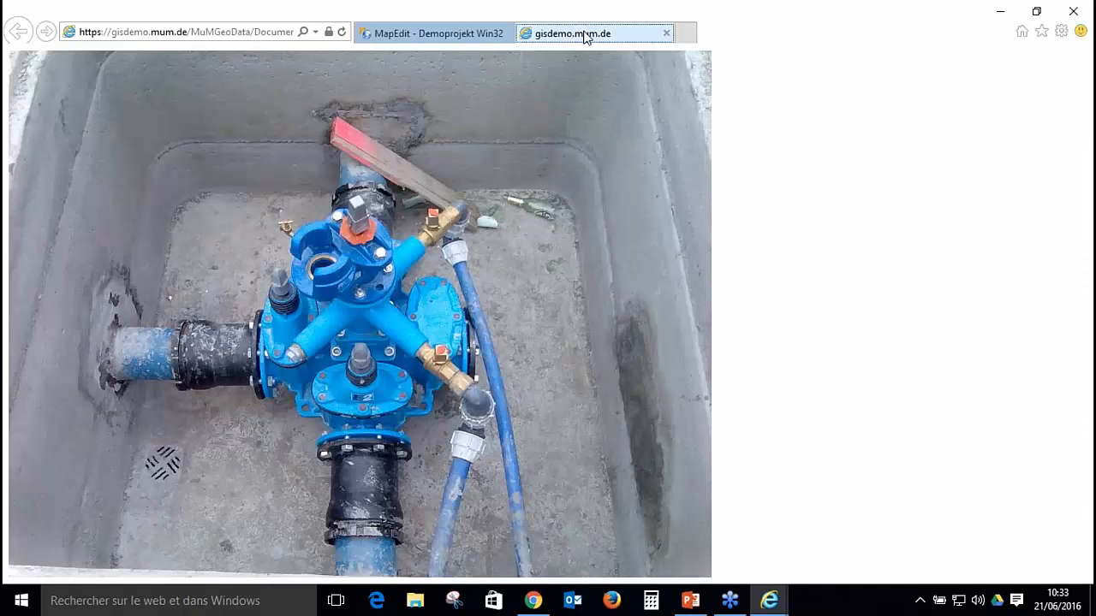
pyautogui.click(430, 39)
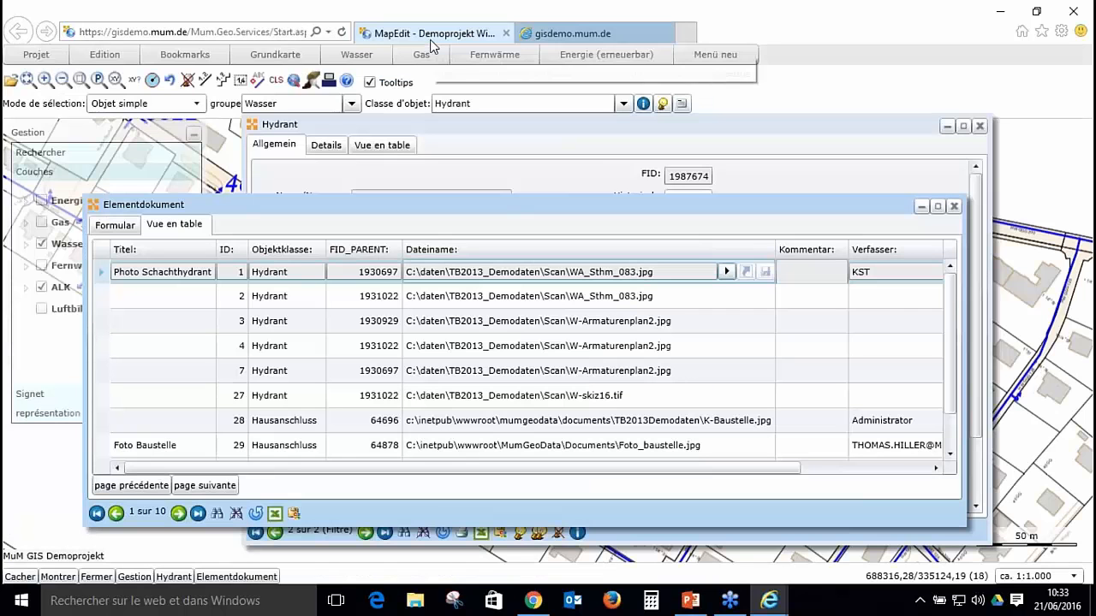
# Step: View the W-Armaturenplan2.jpg files of documents 3 and 7 and the K-Baustelle.jpg photo of document 28
pyautogui.click(658, 327)
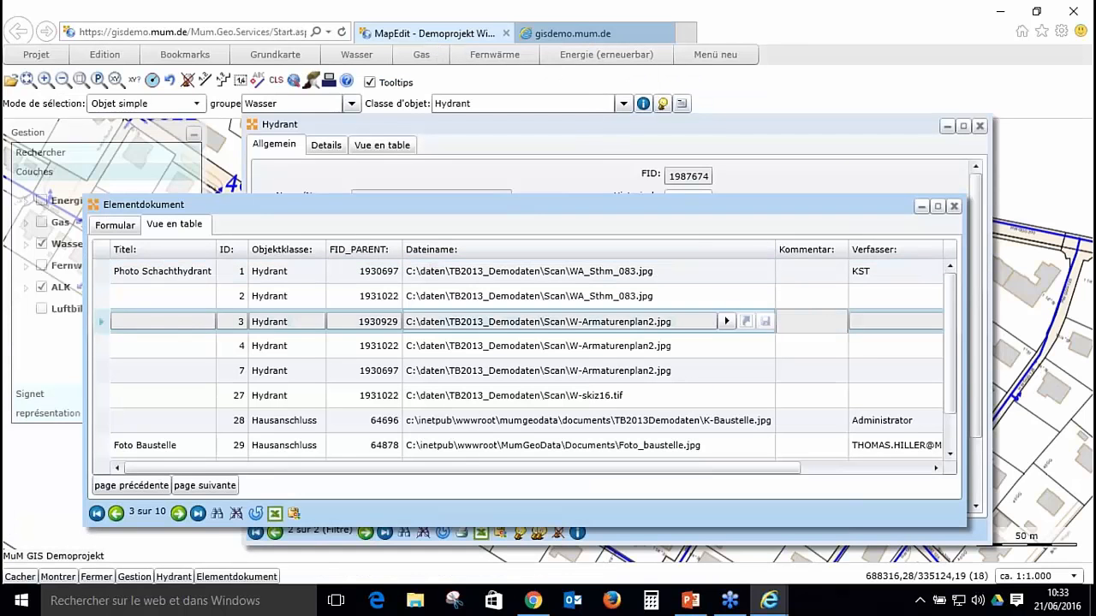
pyautogui.click(727, 321)
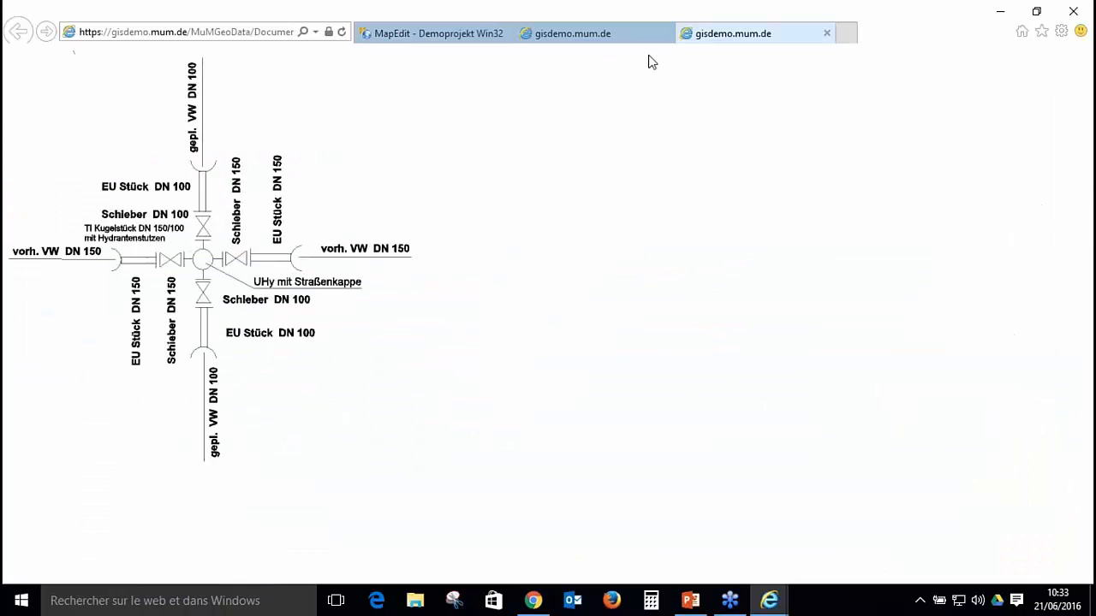
pyautogui.click(468, 38)
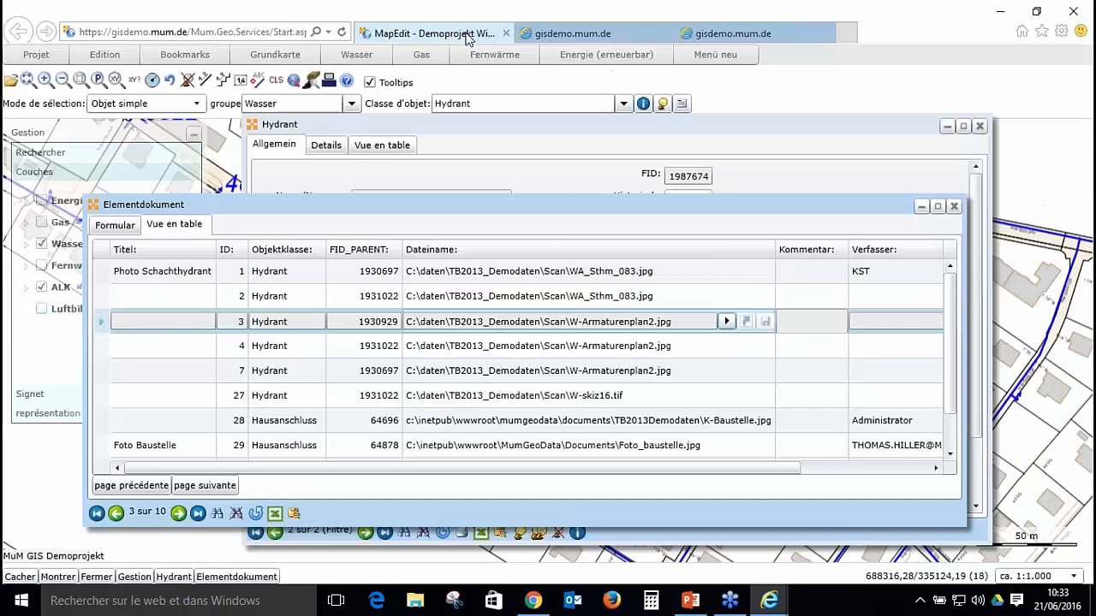
pyautogui.click(601, 370)
pyautogui.click(727, 372)
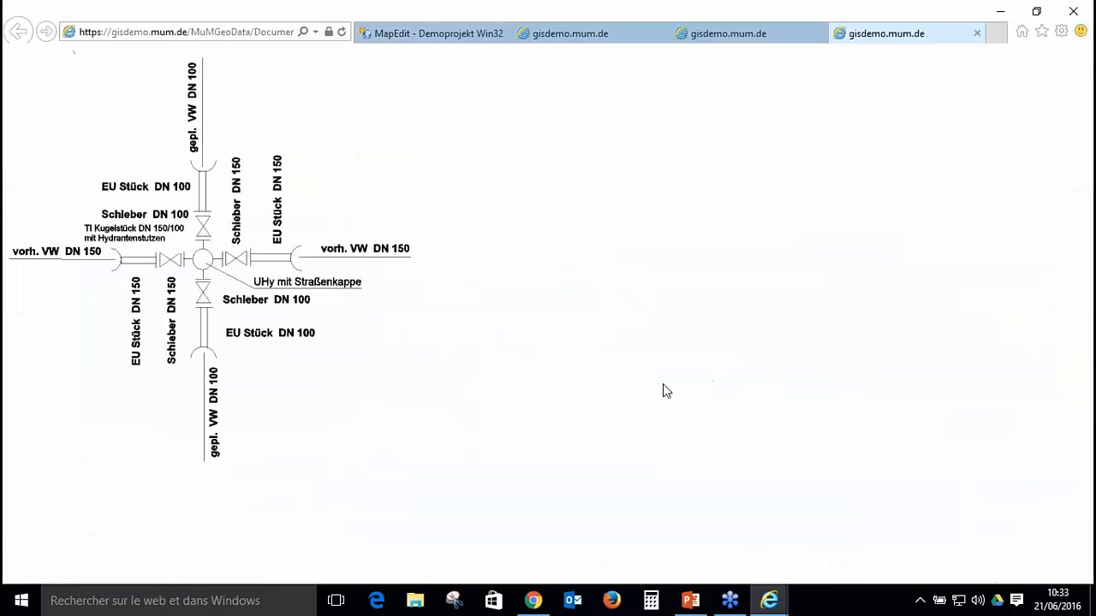
pyautogui.click(461, 38)
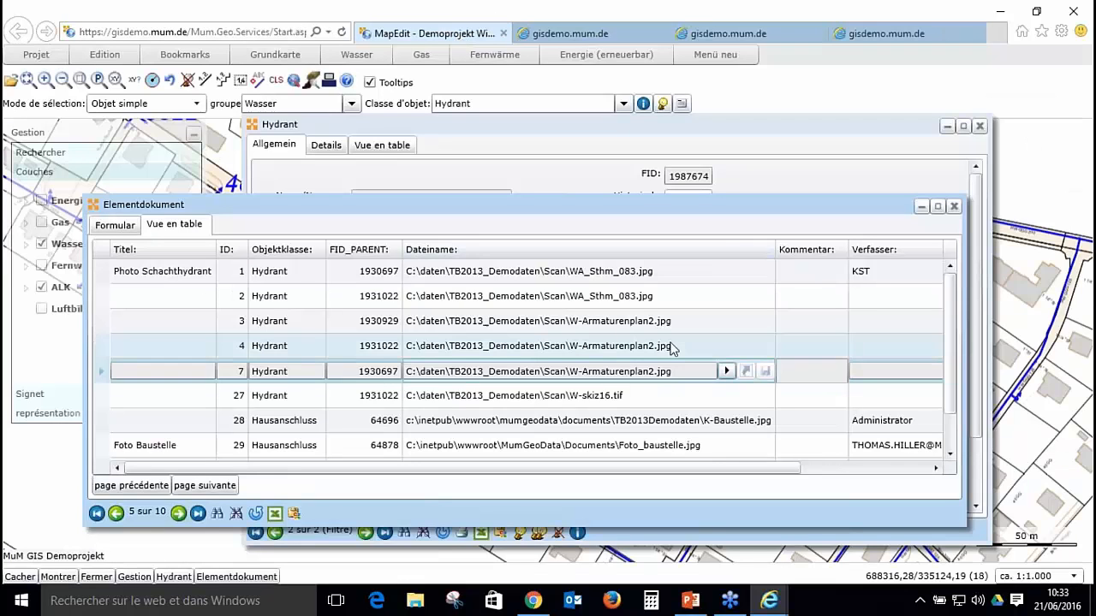
pyautogui.click(725, 420)
pyautogui.click(727, 420)
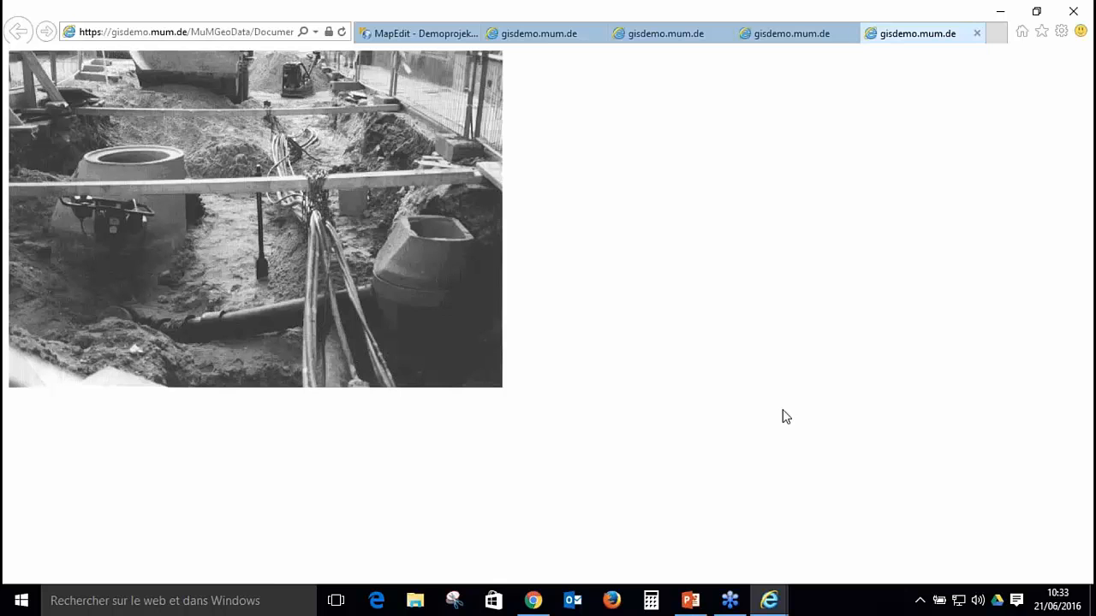
# Step: Close all opened document images and the Elementdokument window
pyautogui.click(976, 33)
pyautogui.click(975, 33)
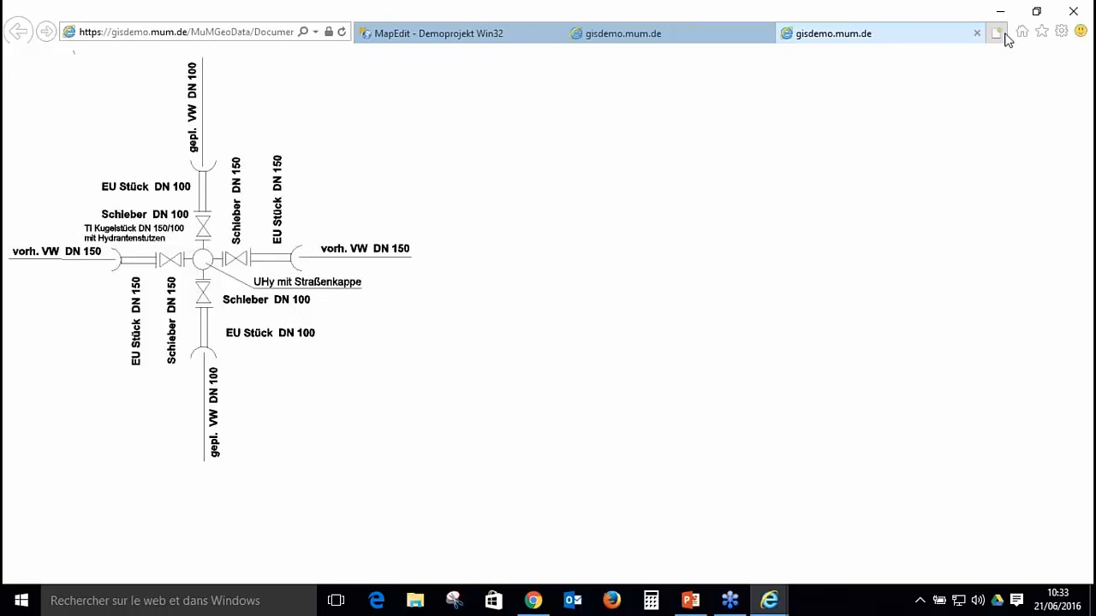
pyautogui.click(977, 34)
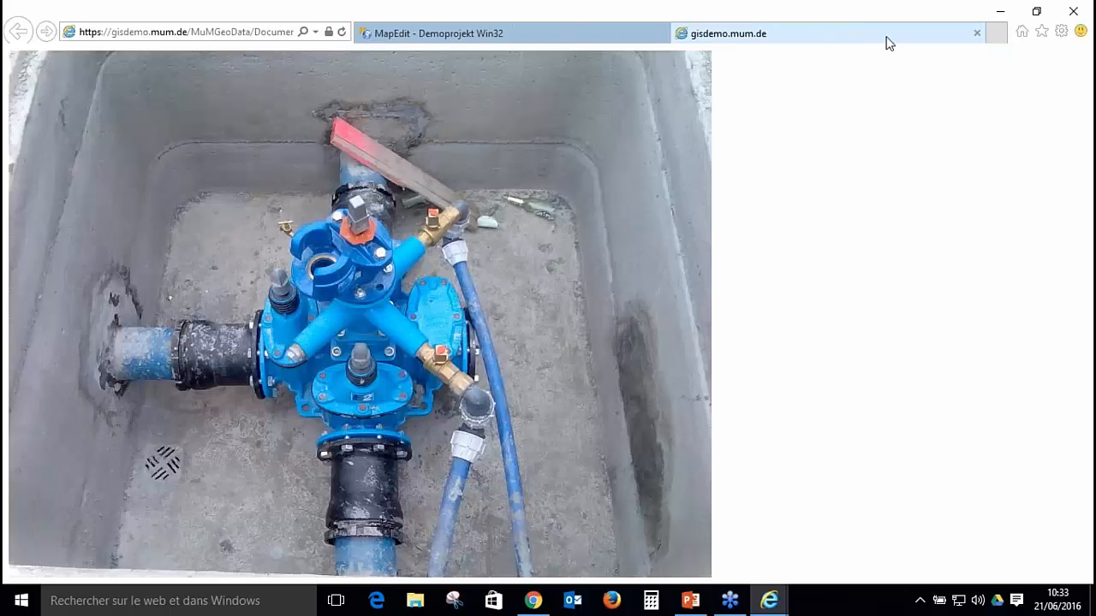
pyautogui.click(977, 34)
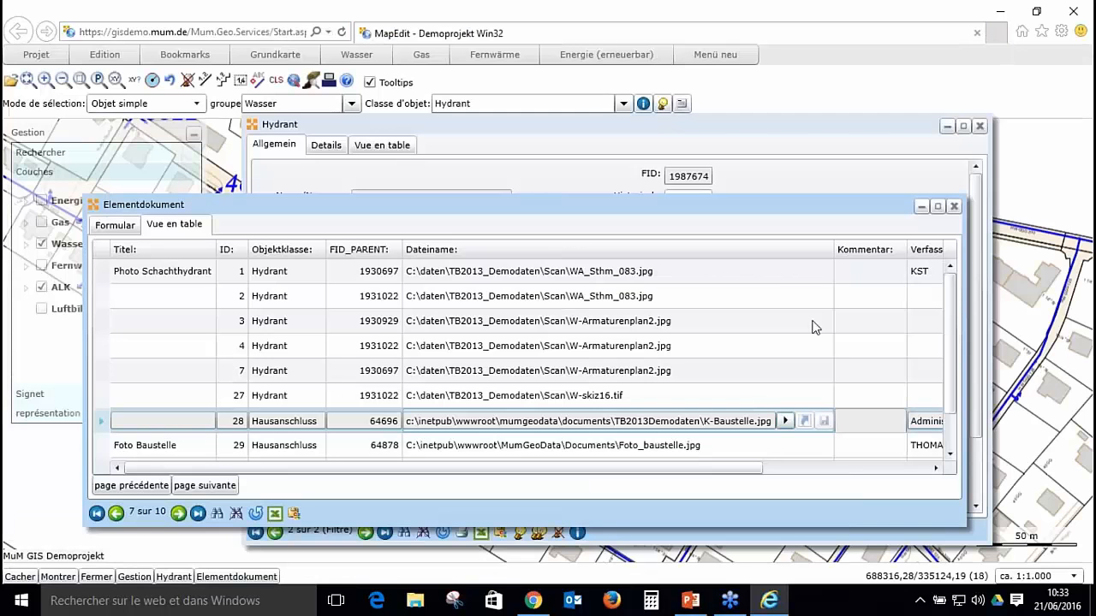
pyautogui.click(955, 207)
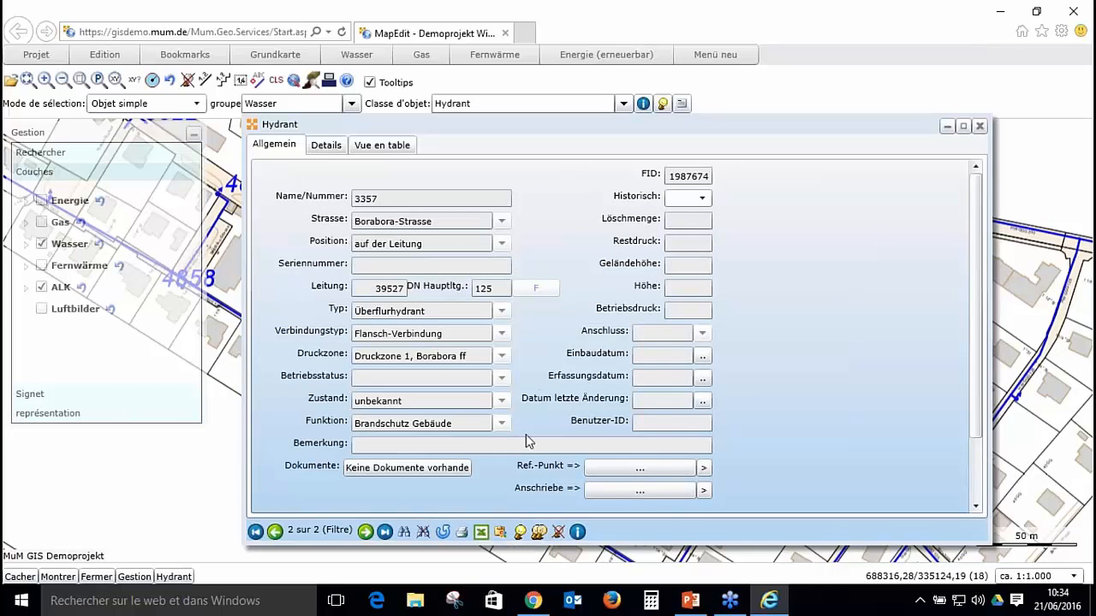
# Step: Export the filtered Borabora-Strasse hydrants to Excel and go through their records in the table view
pyautogui.click(485, 534)
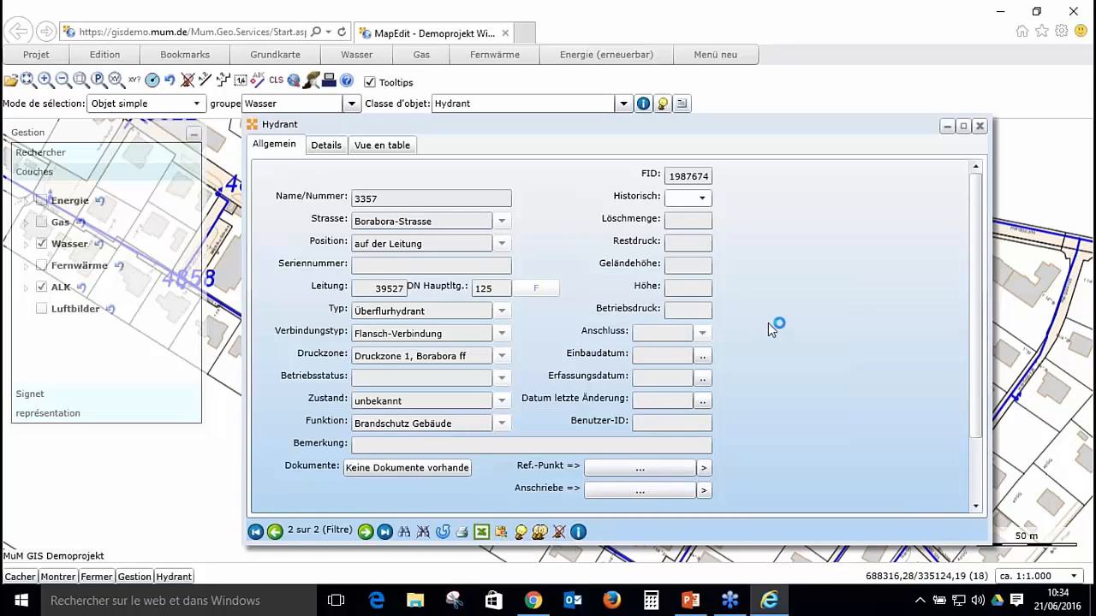
pyautogui.click(396, 146)
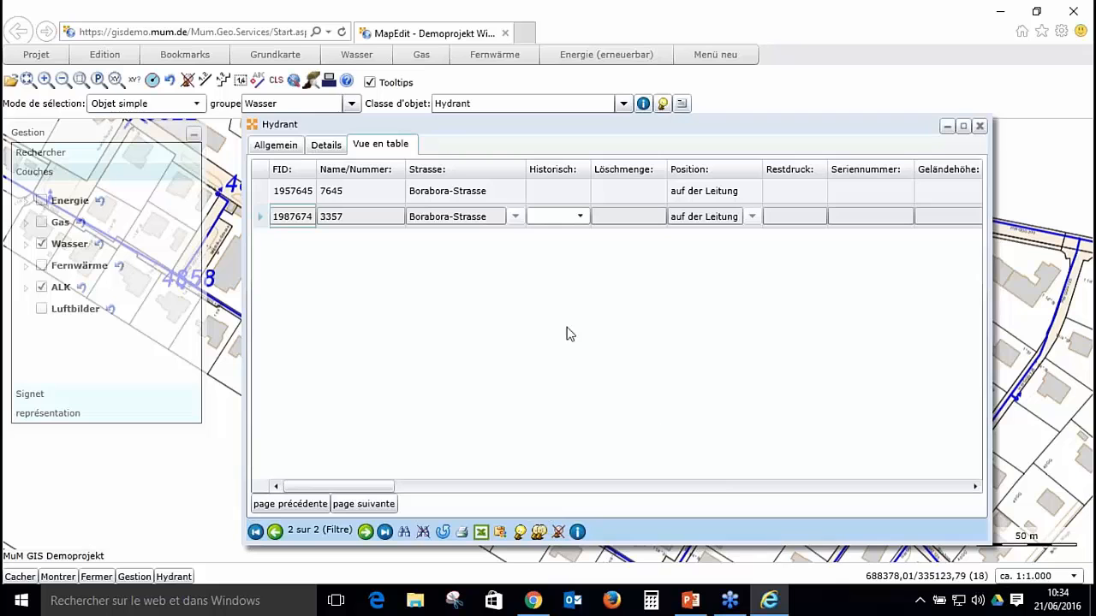
pyautogui.click(275, 191)
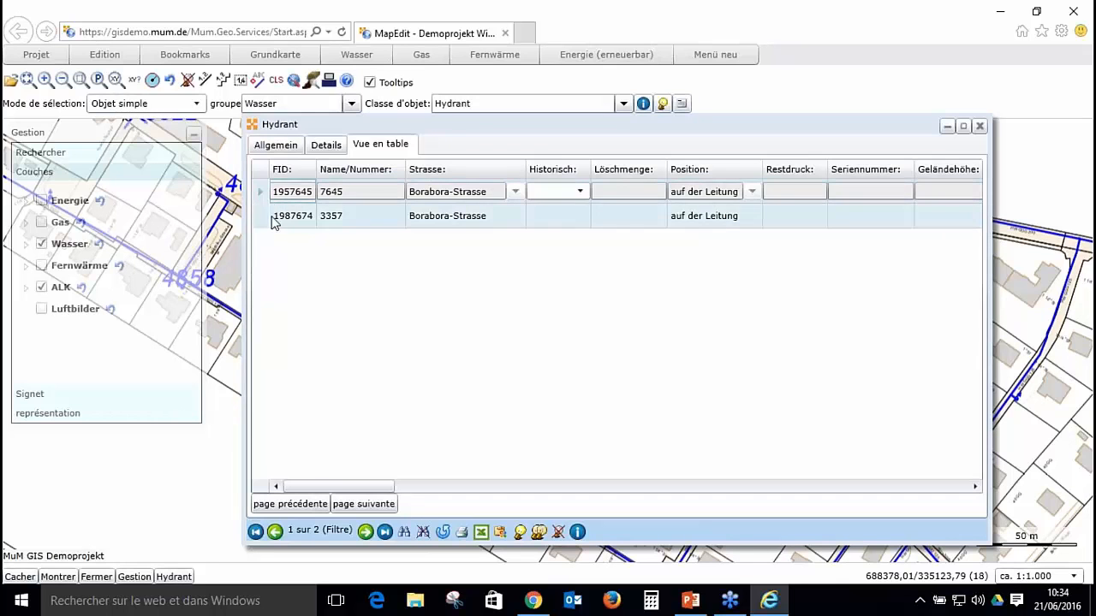
pyautogui.click(276, 221)
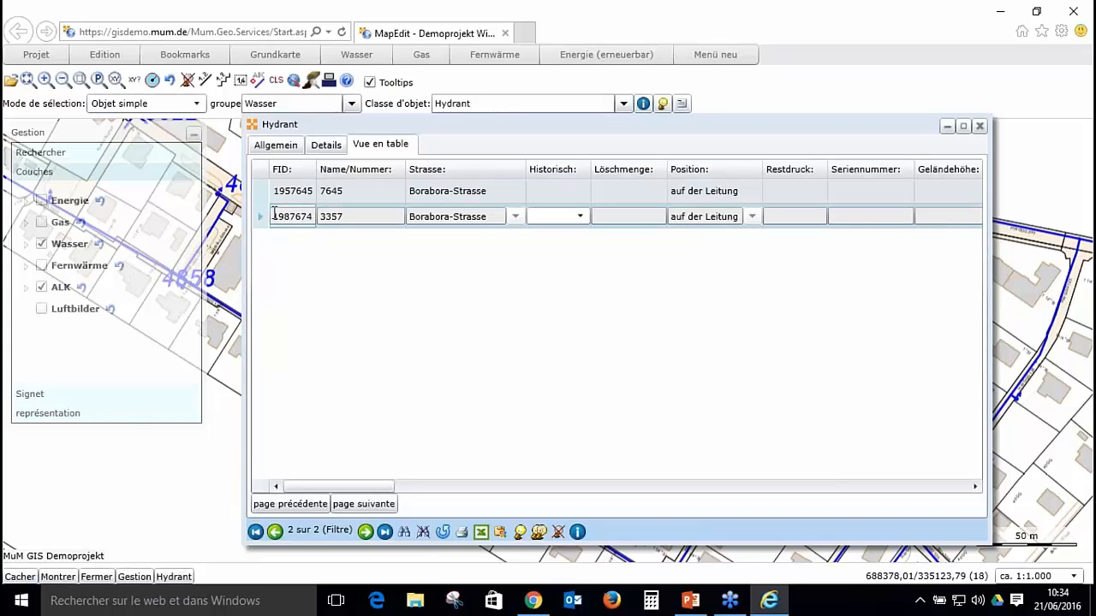
# Step: Highlight all filtered hydrants on the map and move the Hydrant window clear of them
pyautogui.click(539, 533)
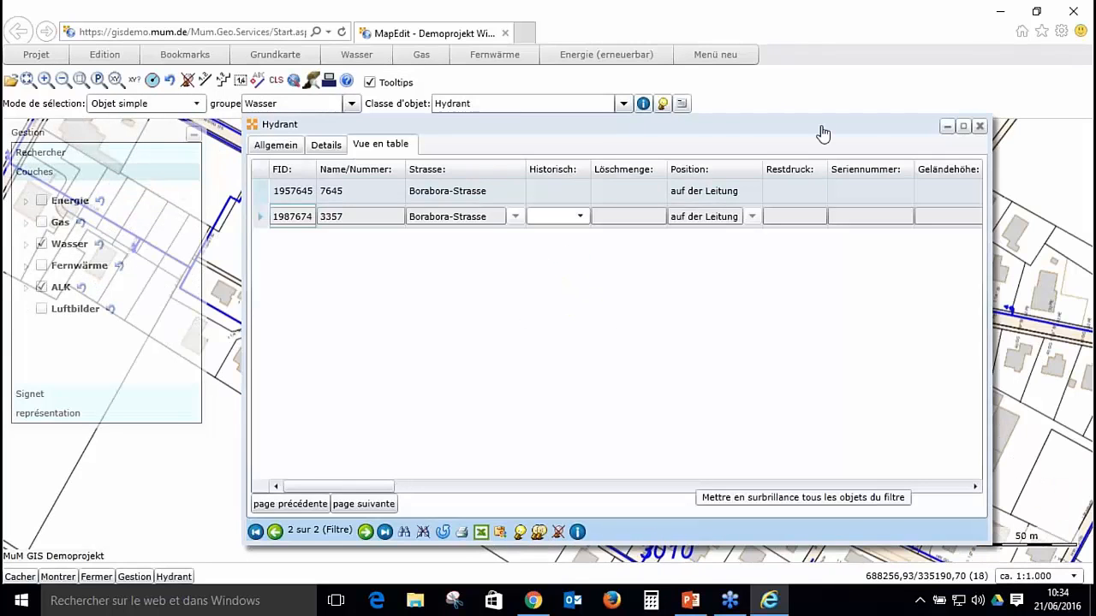
pyautogui.click(822, 135)
pyautogui.moveTo(821, 135); pyautogui.dragTo(702, 340)
pyautogui.moveTo(676, 389); pyautogui.dragTo(692, 436)
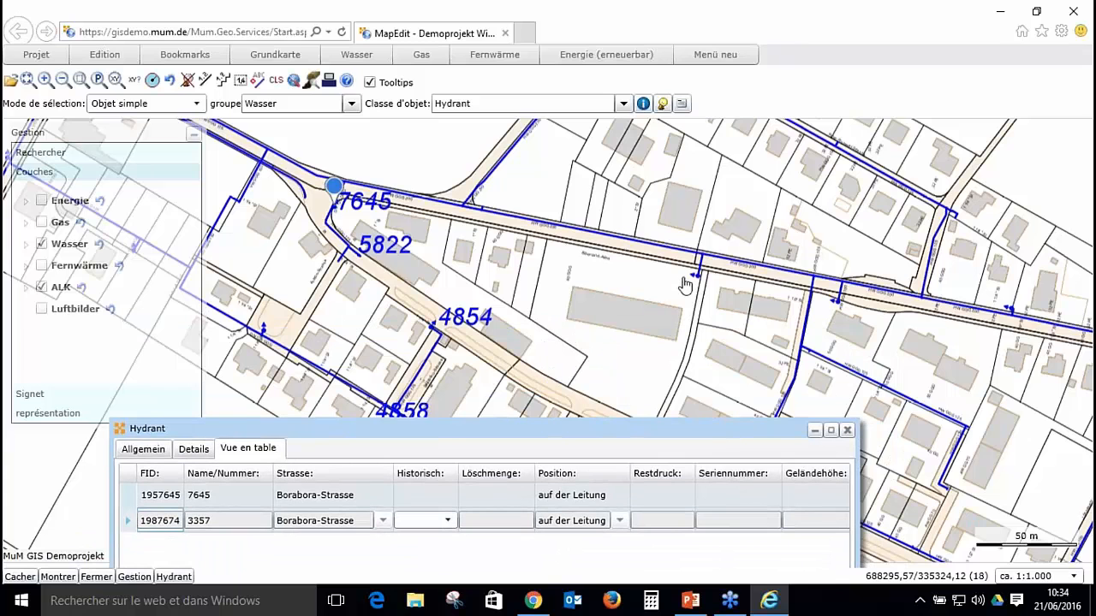
pyautogui.scroll(-2, 685, 284)
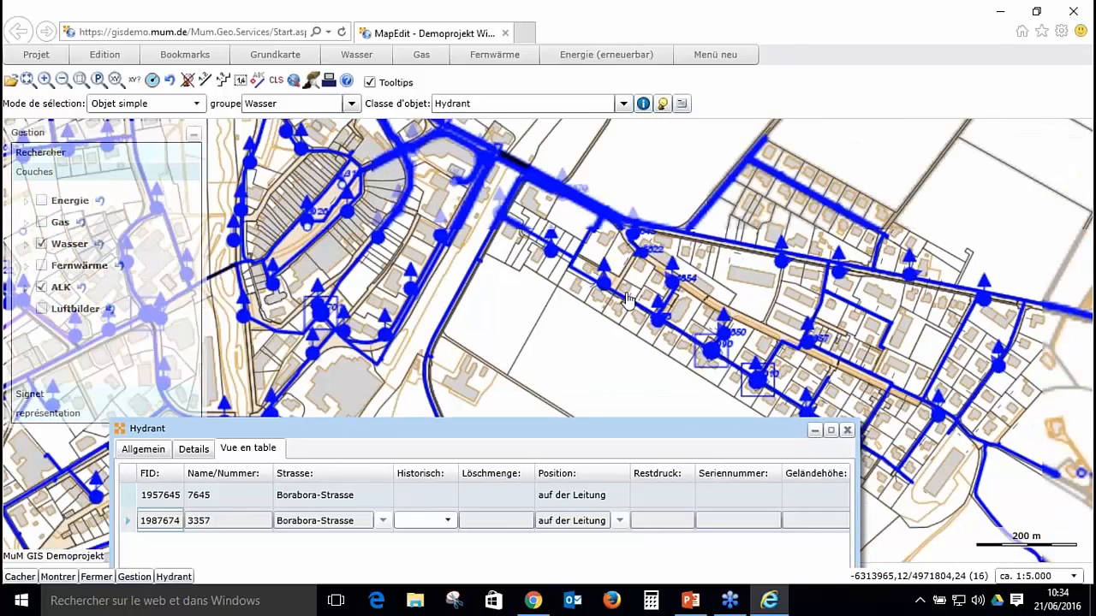
# Step: Close the Hydrant window to uncover the whole map
pyautogui.moveTo(660, 438); pyautogui.dragTo(861, 138)
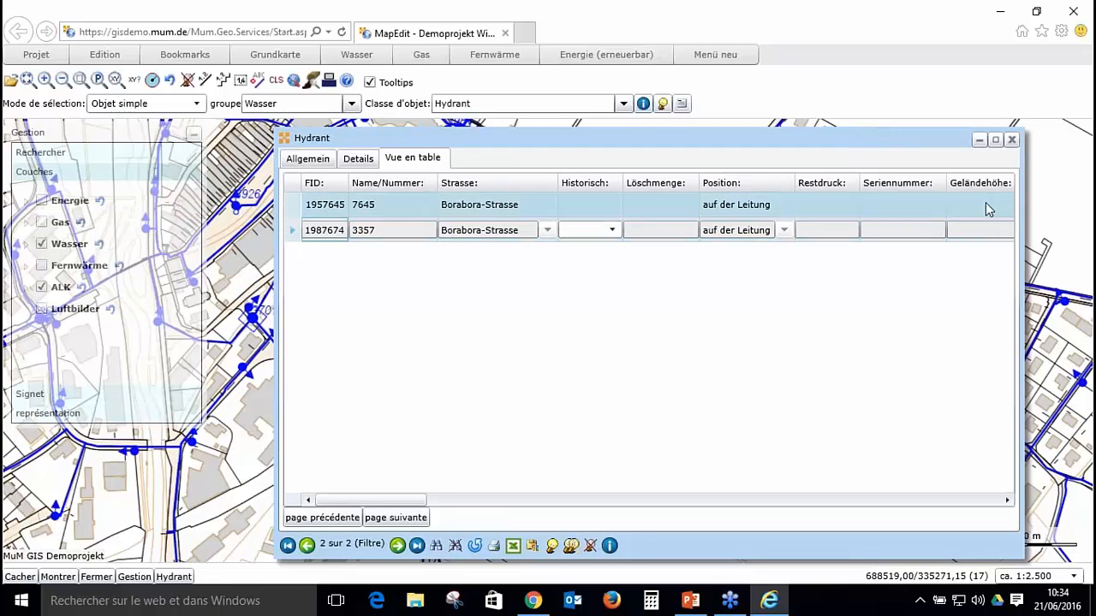
pyautogui.click(1012, 140)
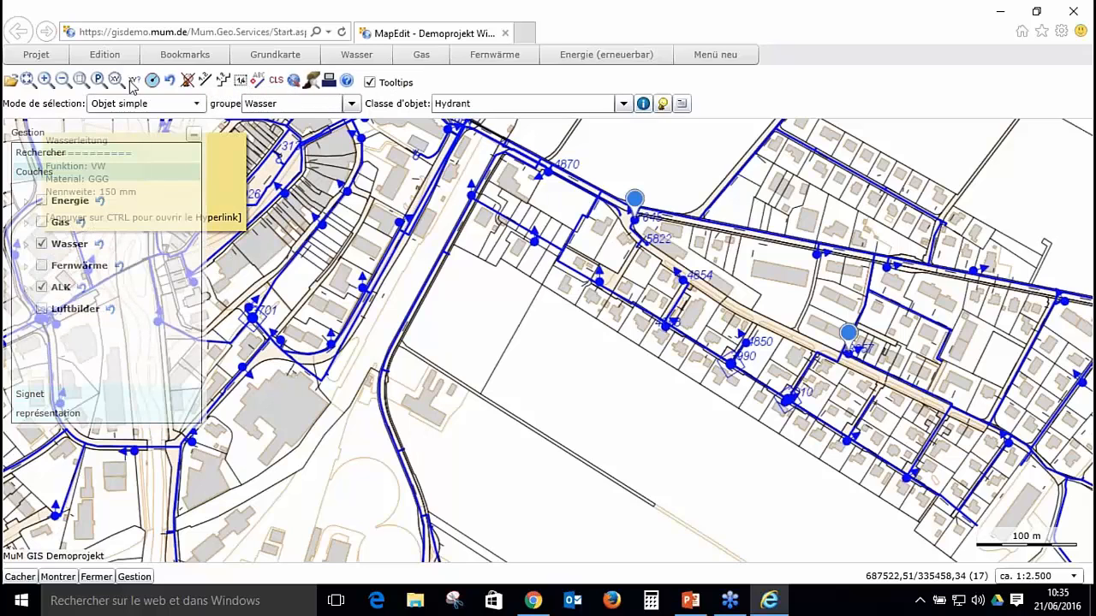
pyautogui.click(28, 79)
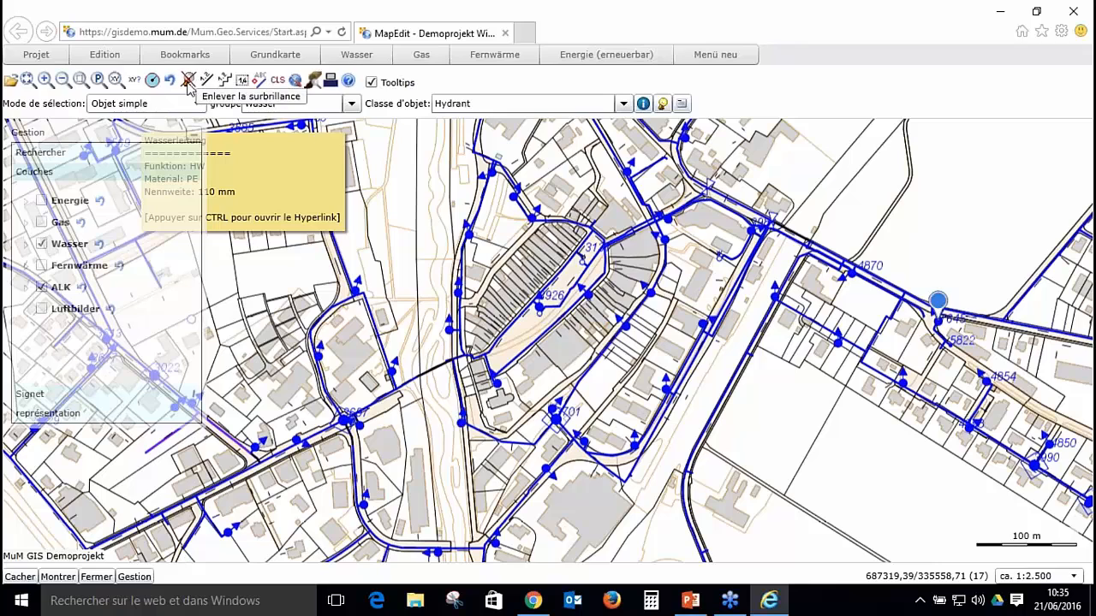
# Step: Clear the hydrant highlighting and measure along a five-sided polyline from west of the railway tracks across to the terraced houses, closing it at its start point
pyautogui.click(189, 81)
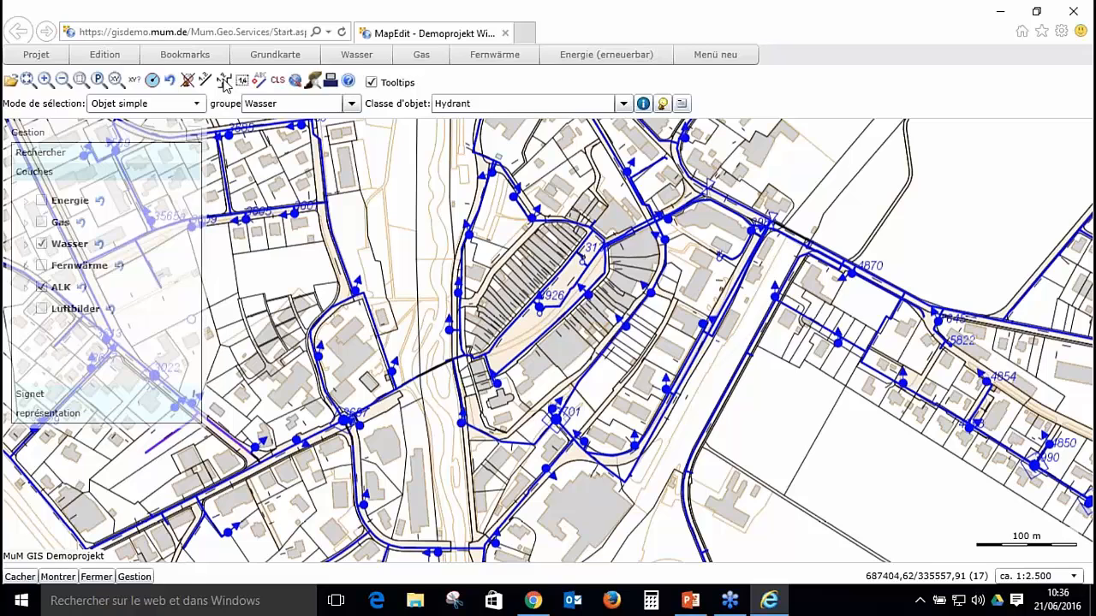
pyautogui.click(223, 81)
pyautogui.click(384, 226)
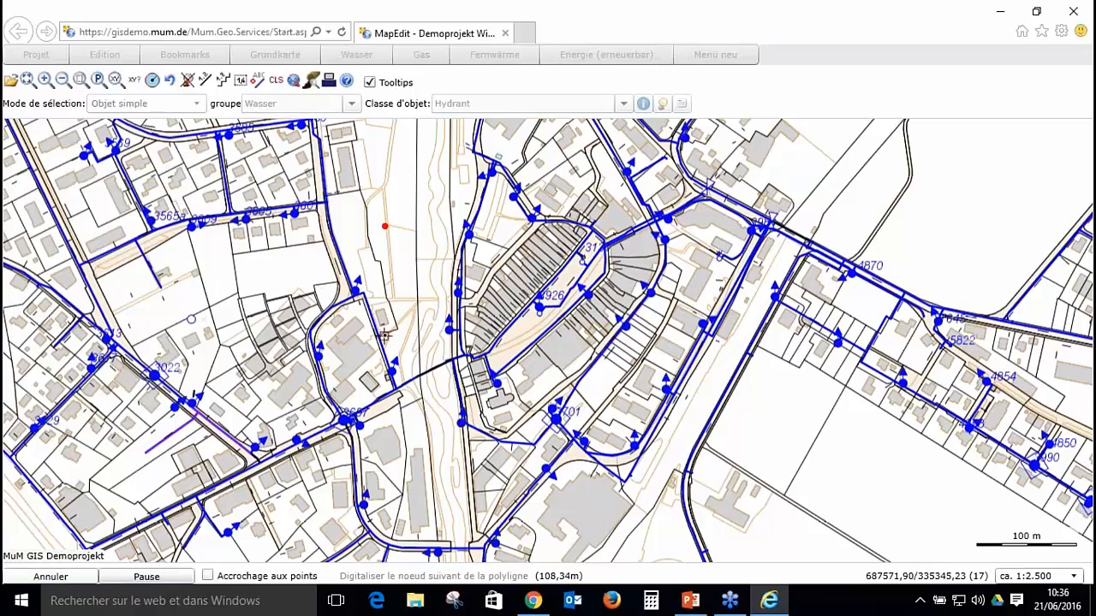
pyautogui.click(395, 333)
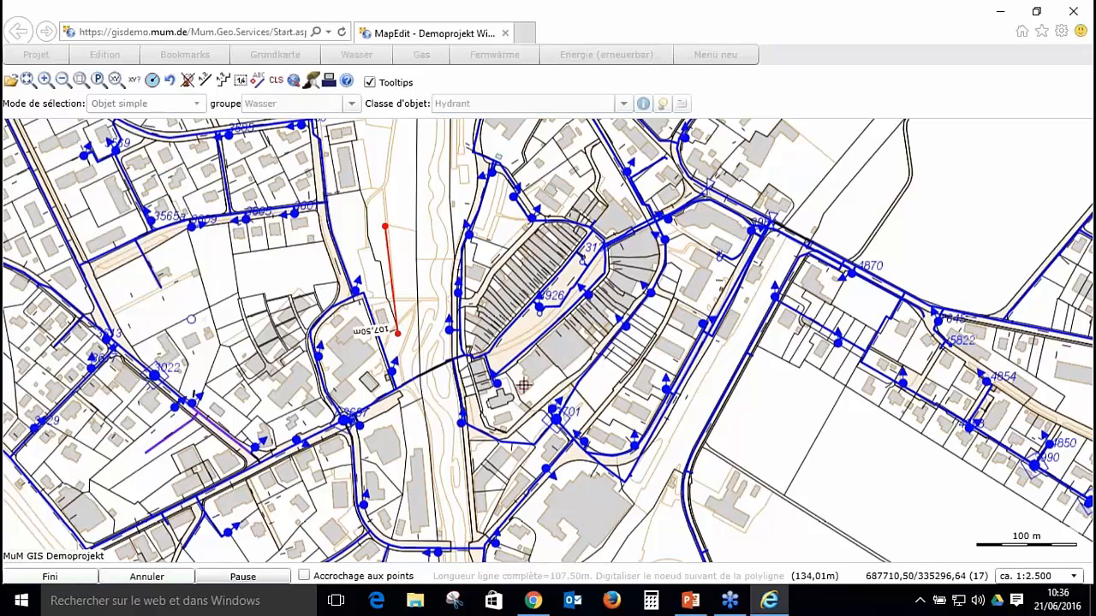
pyautogui.click(519, 333)
pyautogui.click(524, 219)
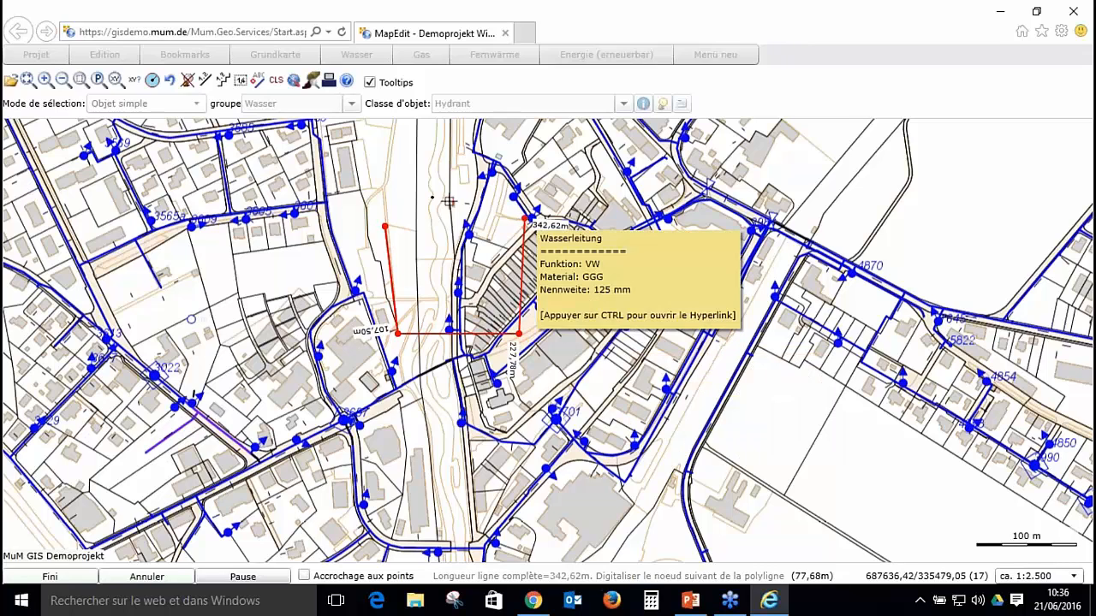
pyautogui.click(413, 195)
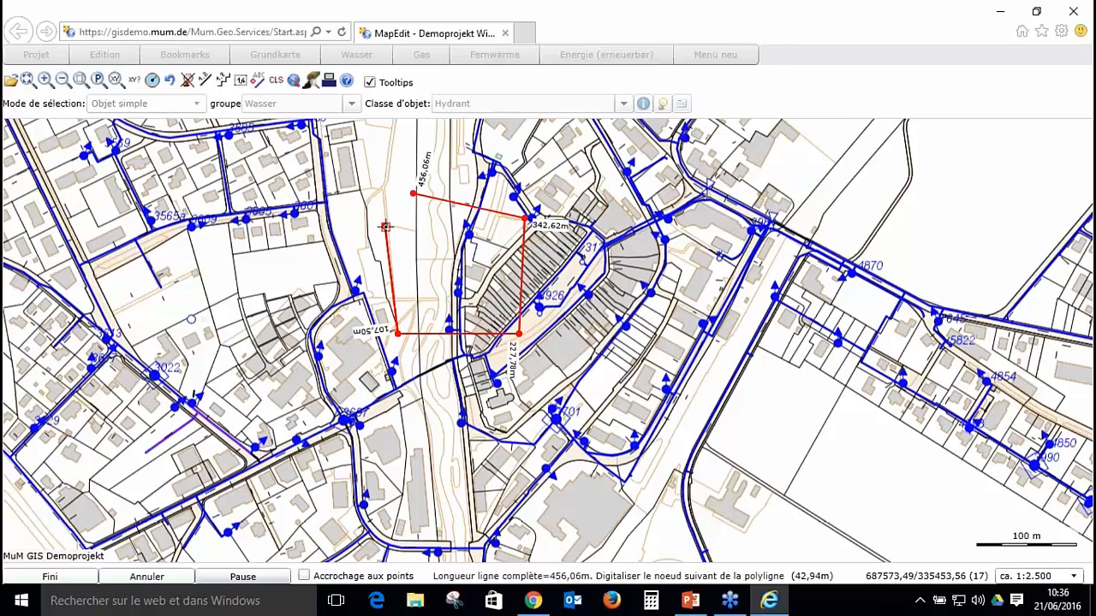
pyautogui.click(386, 227)
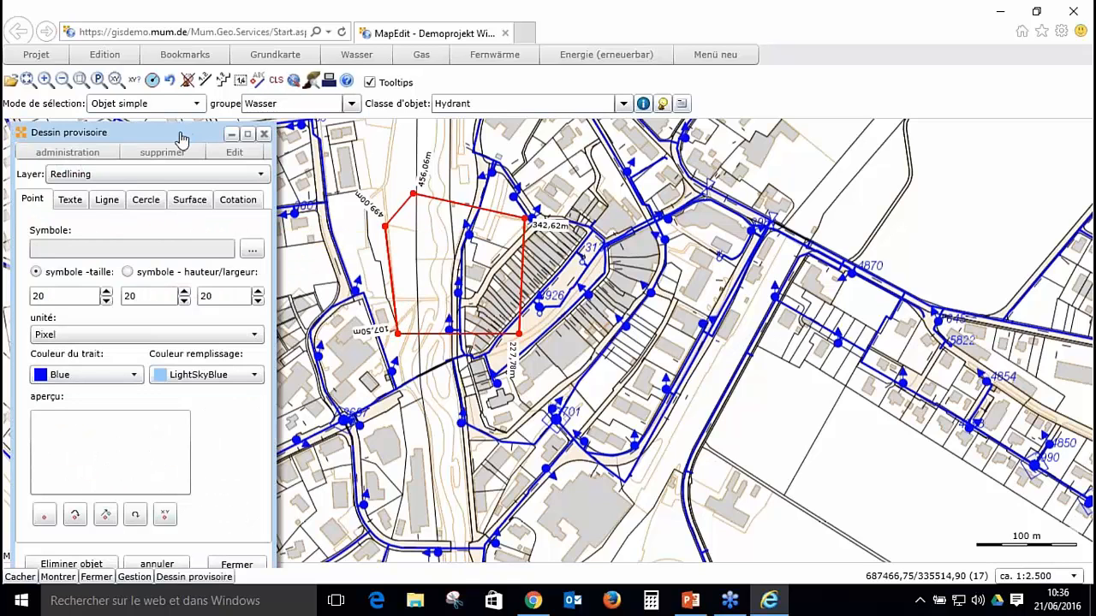
# Step: Set the font size of the redlining text "A VERIFIER" to 17 pixels in the Dessin provisoire window
pyautogui.moveTo(182, 139); pyautogui.dragTo(250, 136)
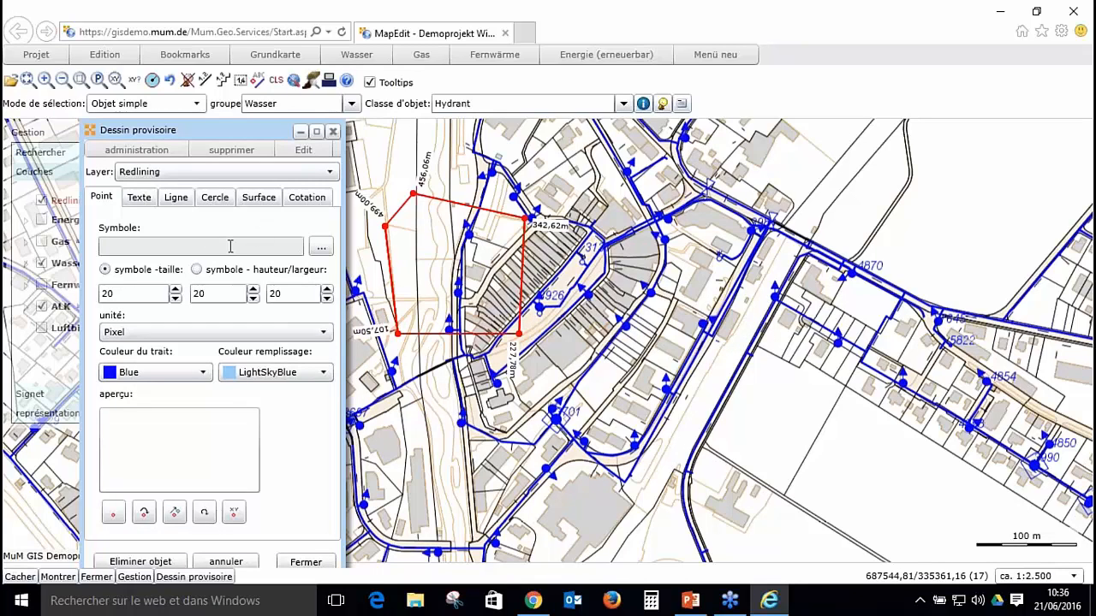
pyautogui.click(137, 201)
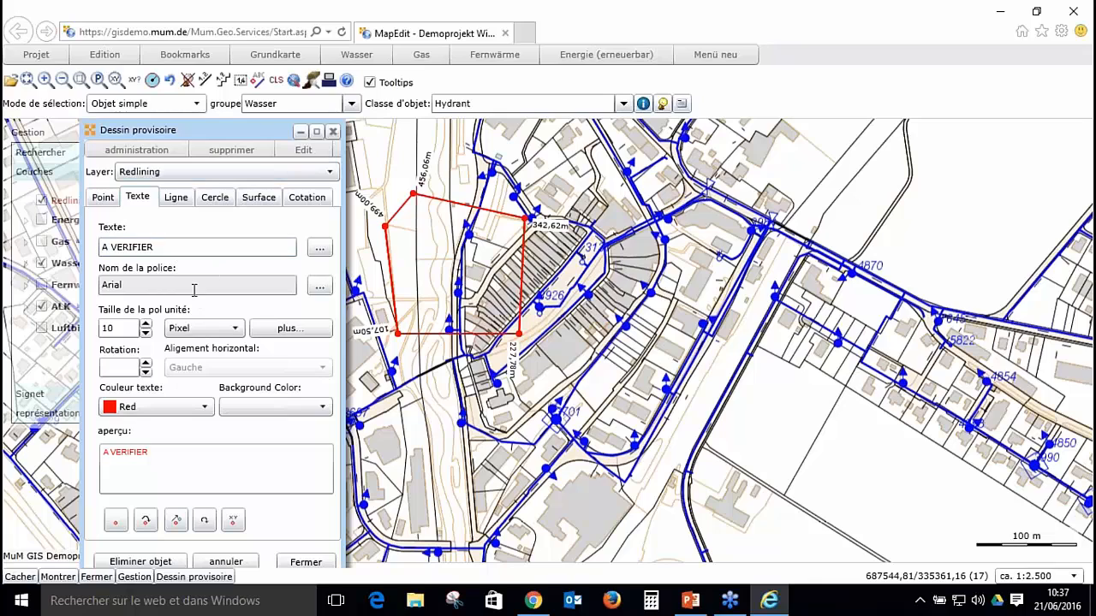
pyautogui.click(145, 325)
pyautogui.click(144, 324)
pyautogui.click(145, 325)
pyautogui.click(145, 324)
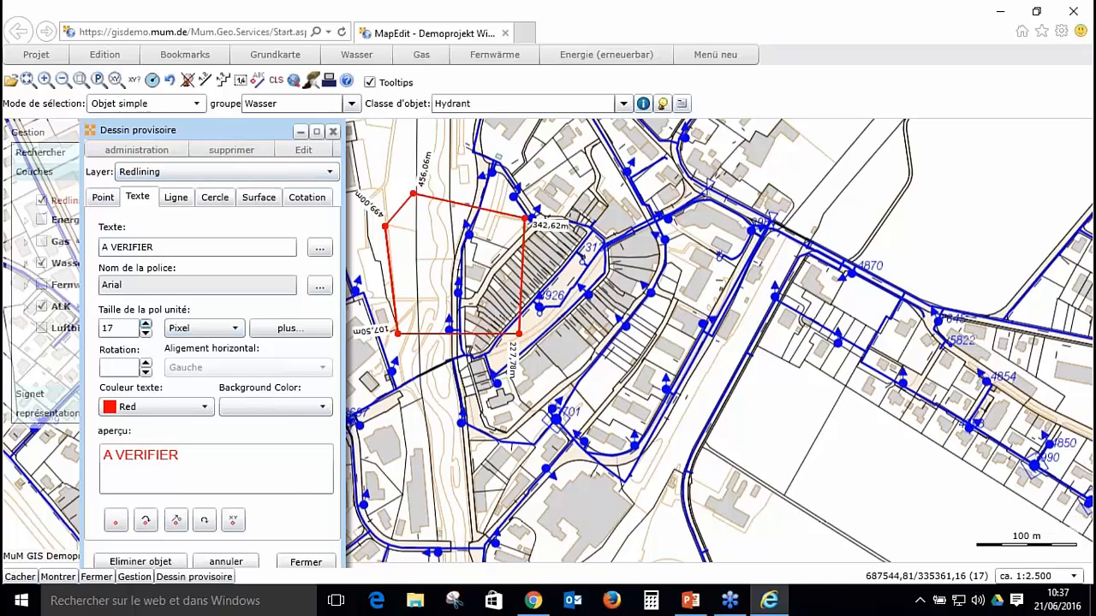
# Step: Place the "A VERIFIER" redlining text on the map just above the upper-right corner of the measured polygon
pyautogui.moveTo(218, 131); pyautogui.dragTo(221, 68)
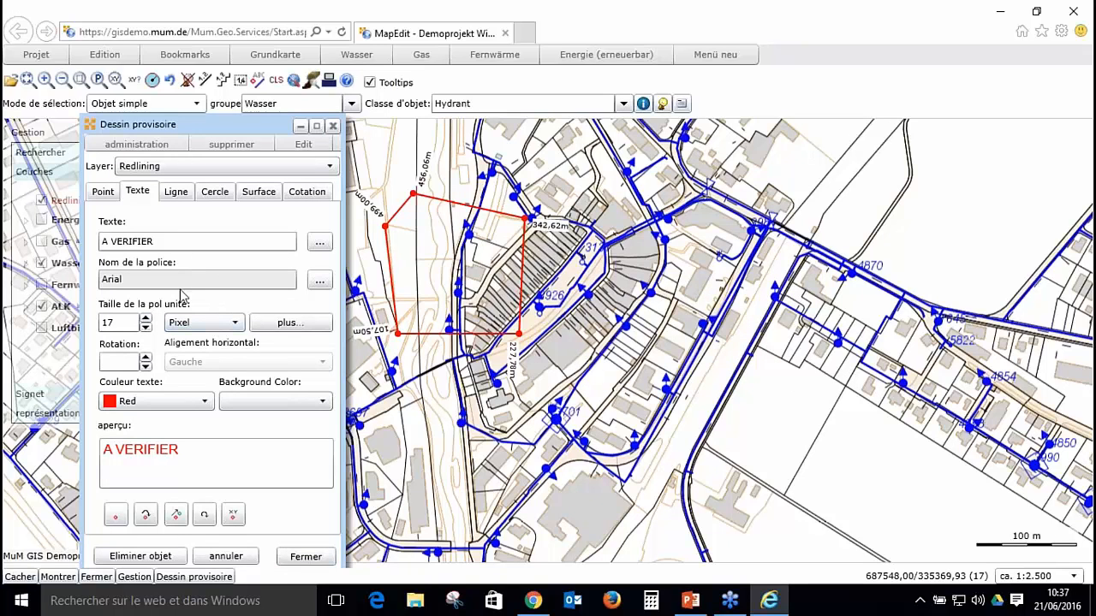
pyautogui.click(175, 191)
pyautogui.click(137, 193)
pyautogui.click(116, 515)
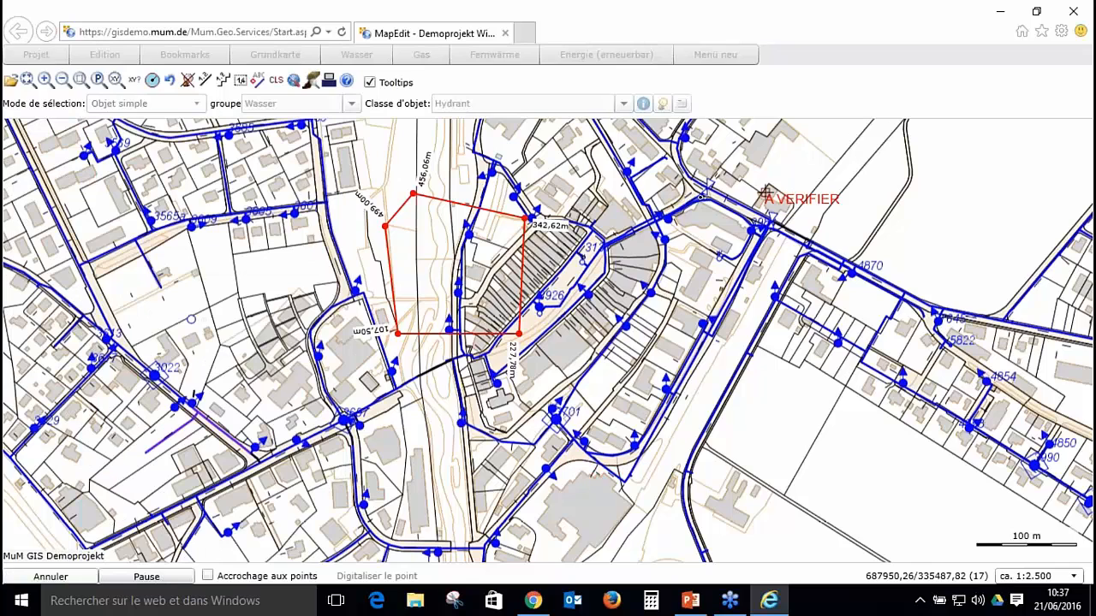
pyautogui.click(542, 198)
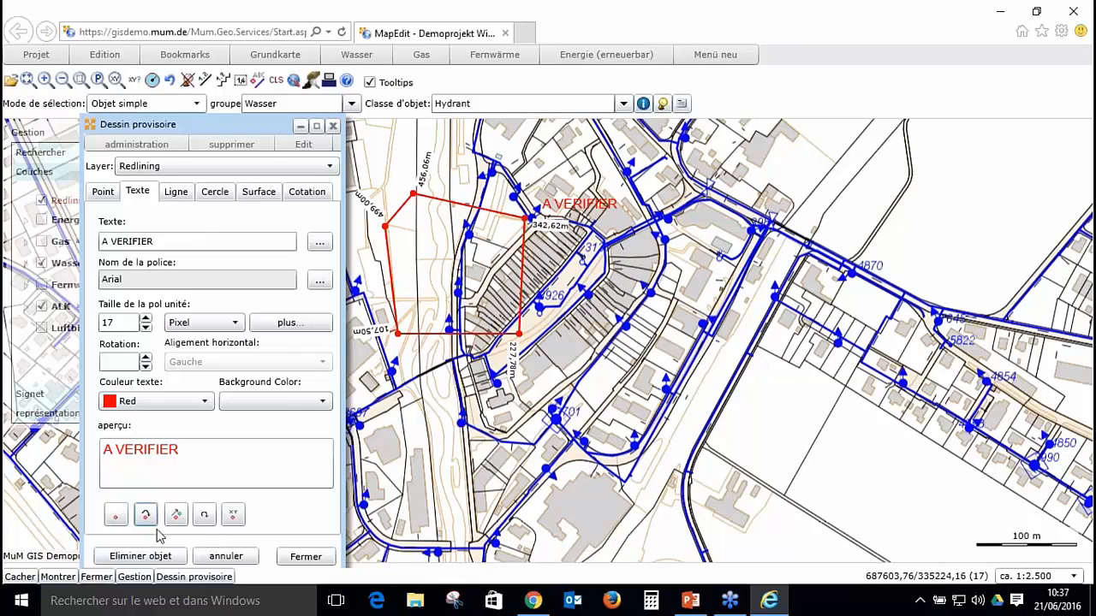
# Step: Draw a dashed red redlining line diagonally across the terraced houses below the "A VERIFIER" label and close the Dessin provisoire window
pyautogui.click(176, 195)
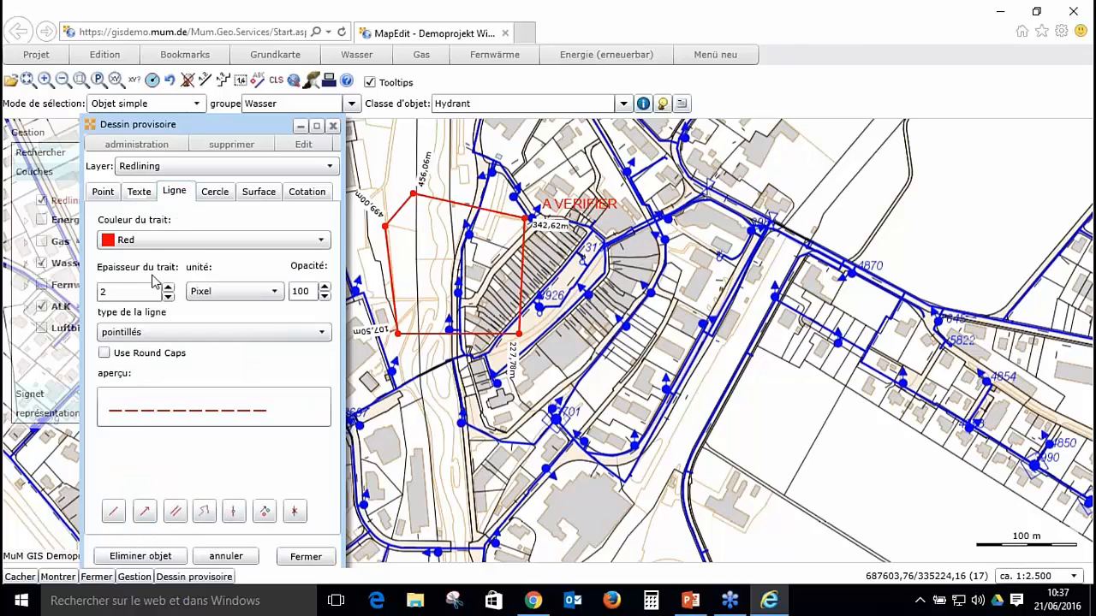
pyautogui.click(114, 512)
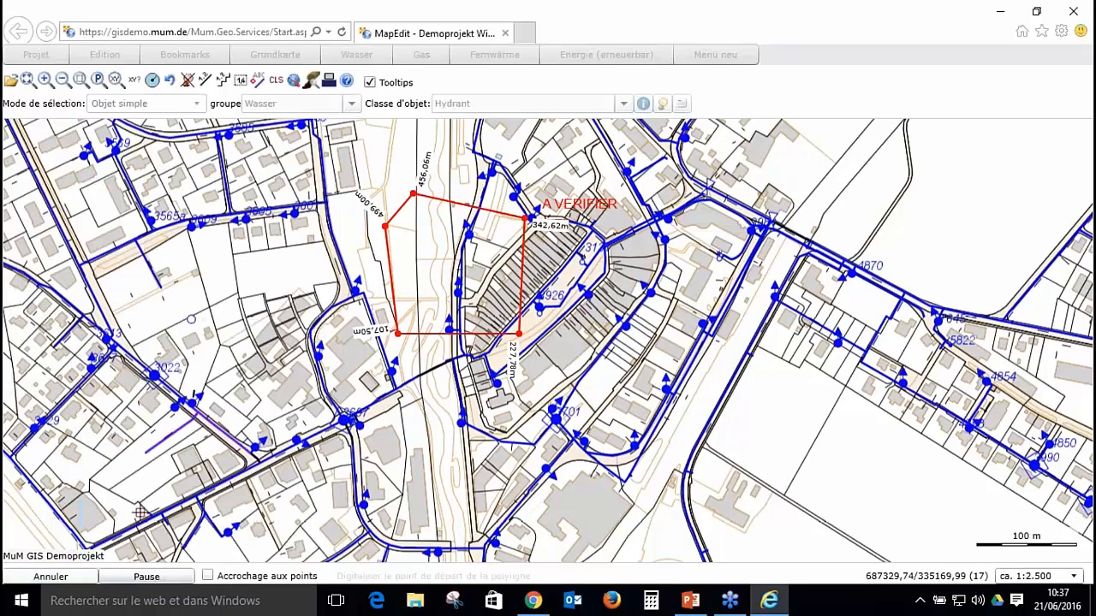
pyautogui.click(565, 220)
pyautogui.doubleClick(454, 332)
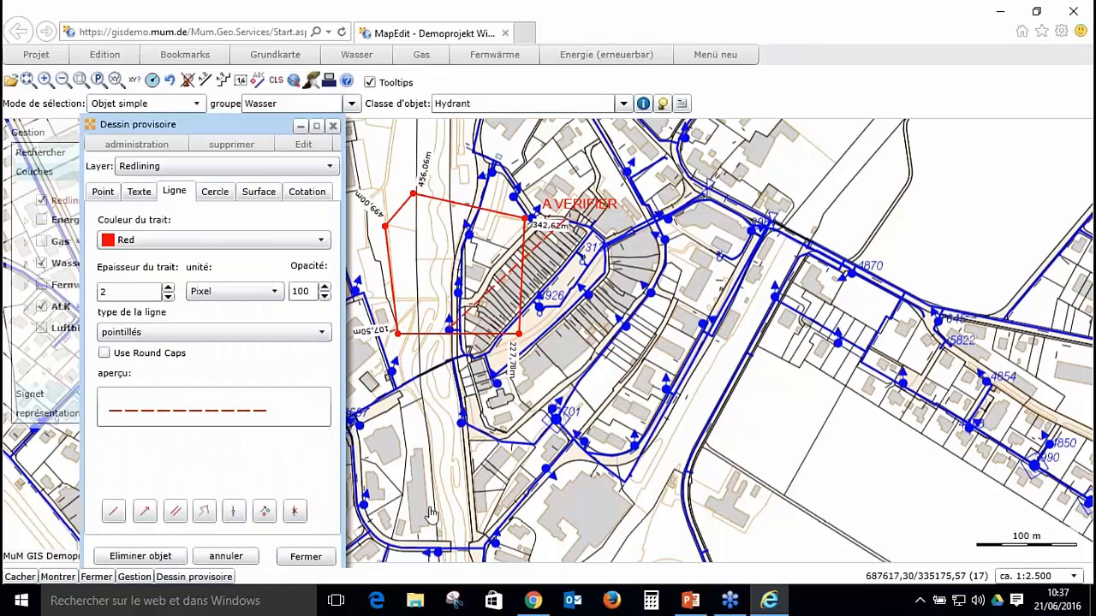
pyautogui.click(305, 557)
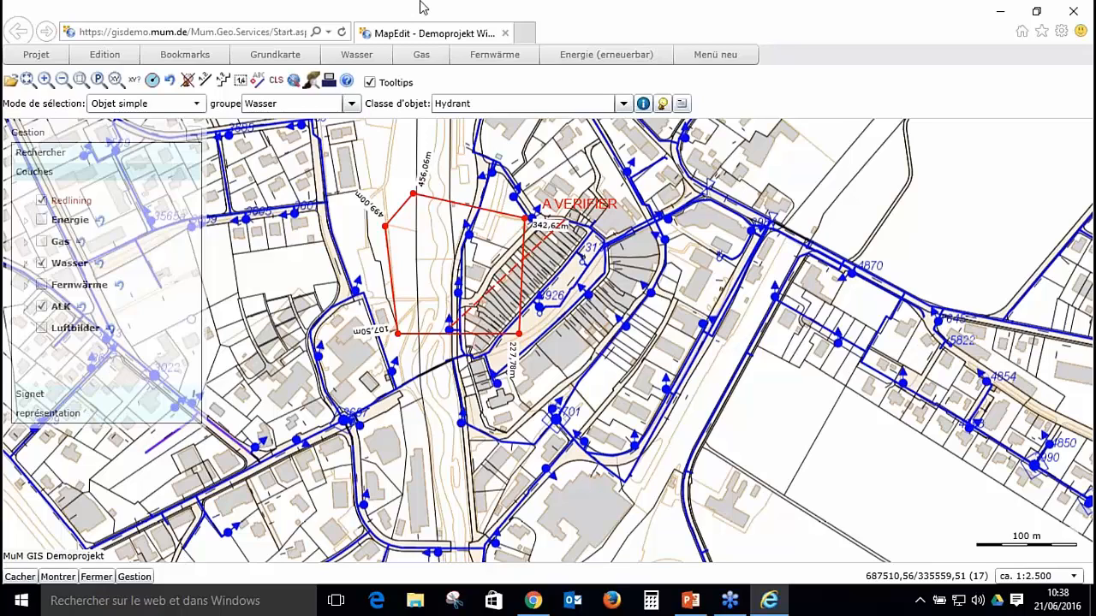
# Step: Start a map printout and shift the map so the "A VERIFIER" label and dashed line lie well inside the print frame
pyautogui.click(330, 81)
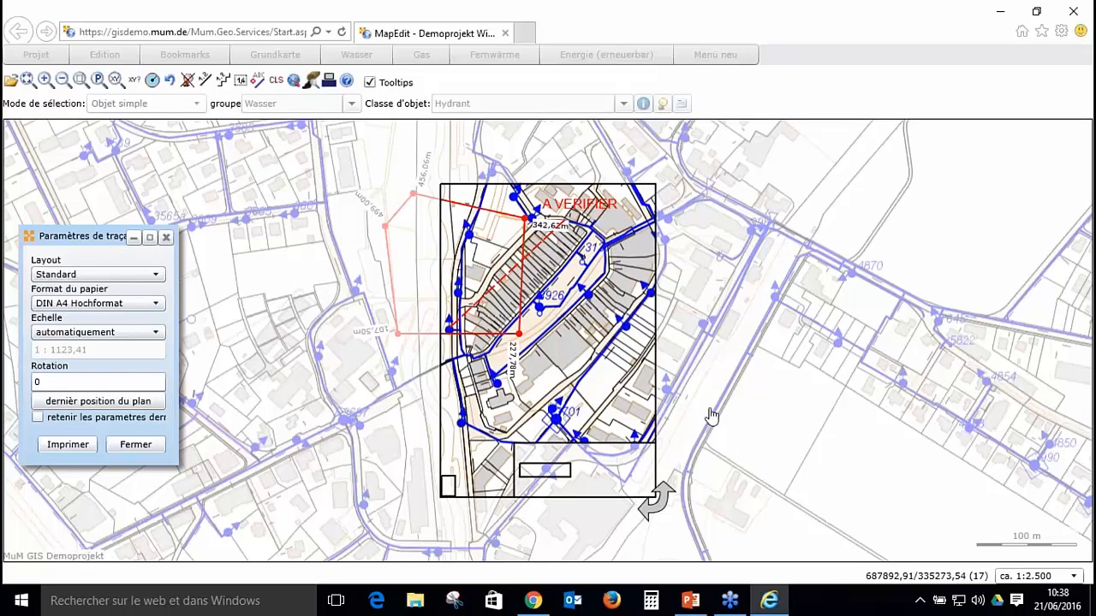
pyautogui.moveTo(709, 416); pyautogui.dragTo(732, 464)
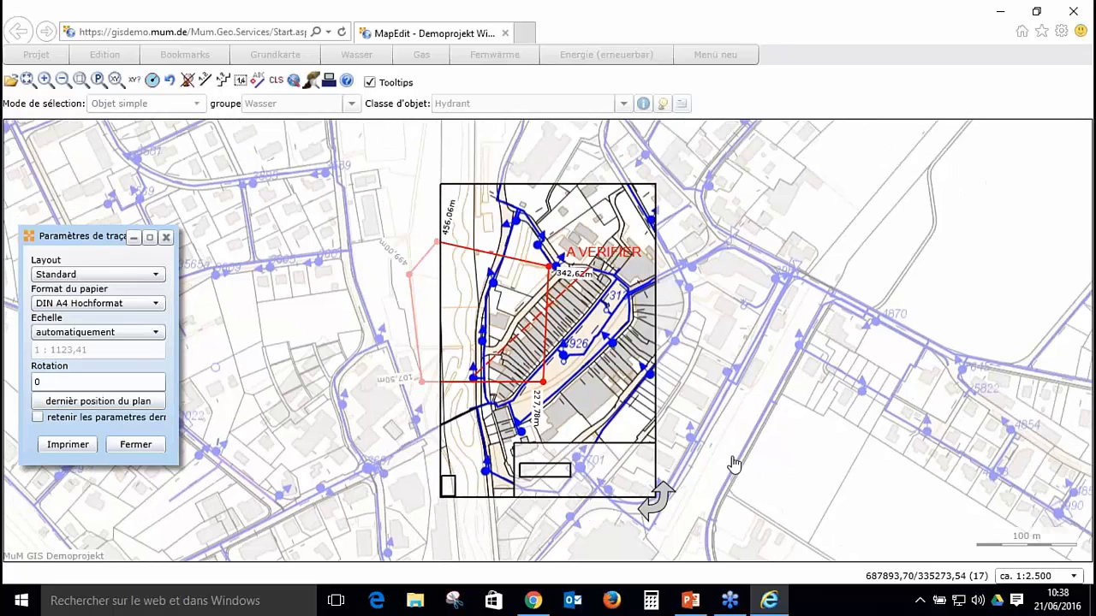
# Step: Look through the layout, paper format and scale choices offered for the printout
pyautogui.click(81, 275)
pyautogui.click(81, 275)
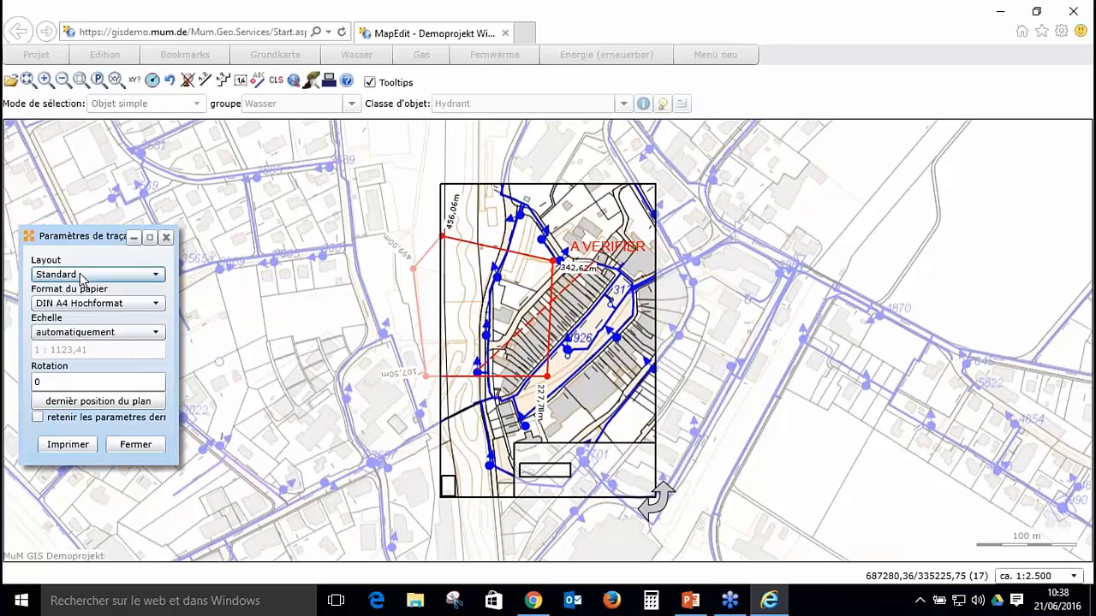
pyautogui.click(81, 275)
pyautogui.click(82, 276)
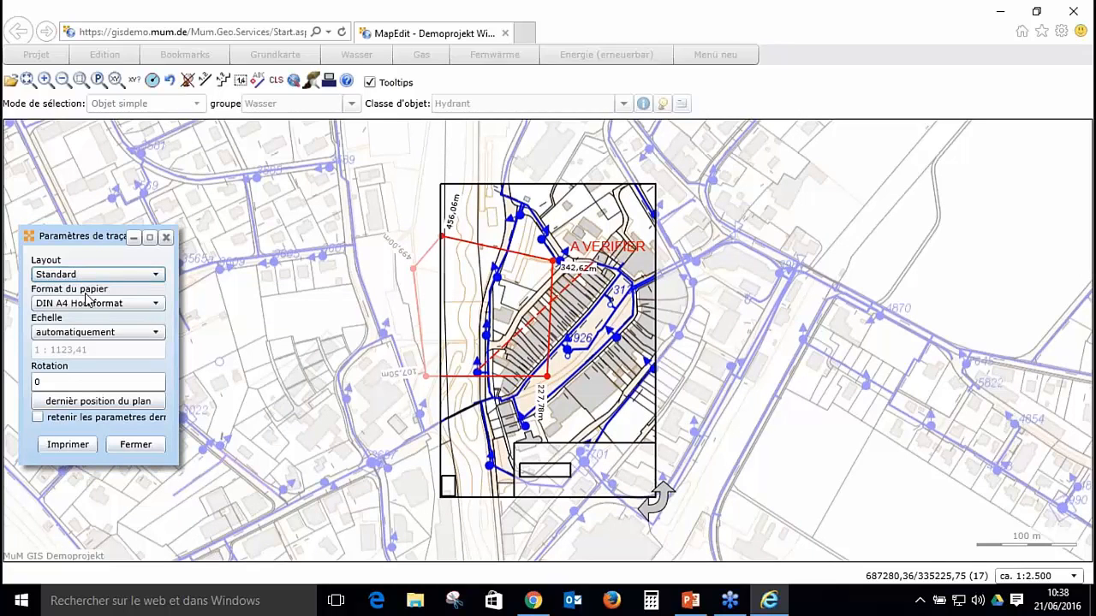
pyautogui.click(81, 304)
pyautogui.click(81, 304)
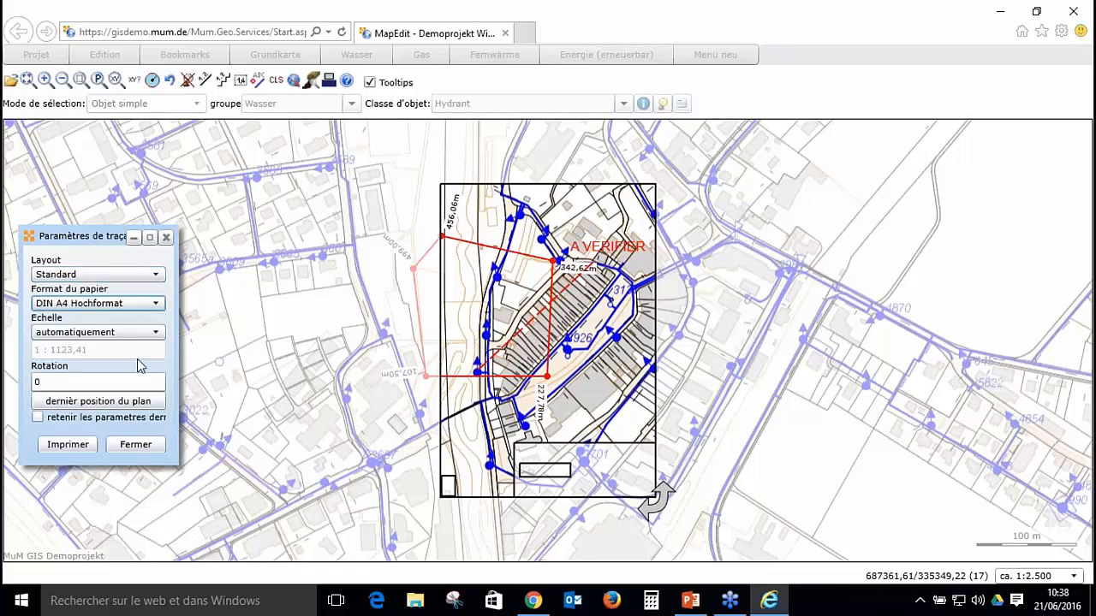
pyautogui.click(98, 336)
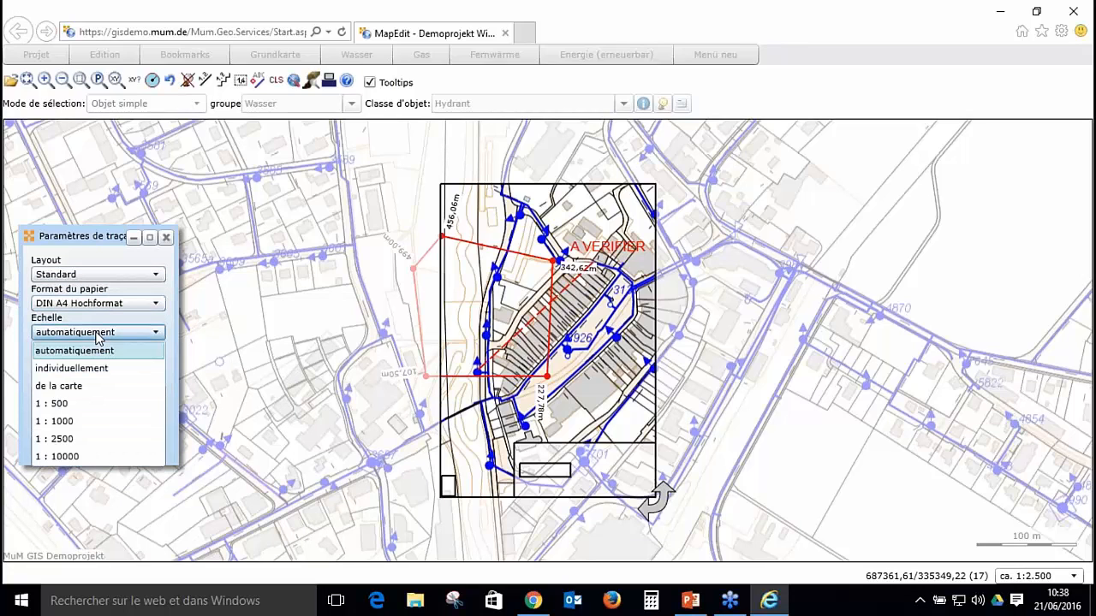
pyautogui.click(99, 338)
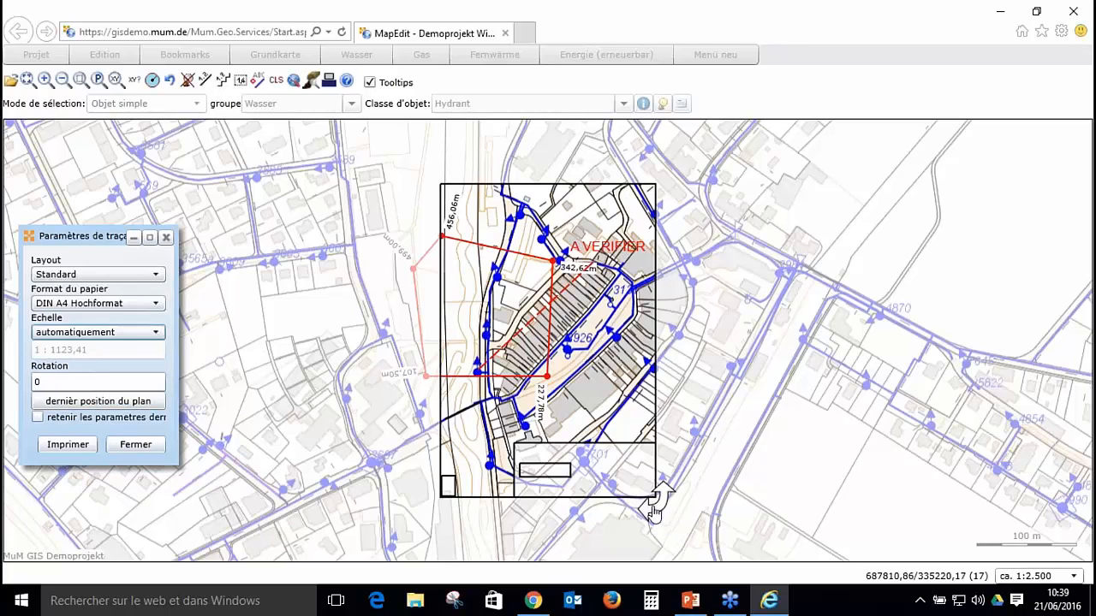
# Step: Rotate the print frame slightly and generate the print preview
pyautogui.moveTo(654, 512); pyautogui.dragTo(632, 512)
pyautogui.click(77, 450)
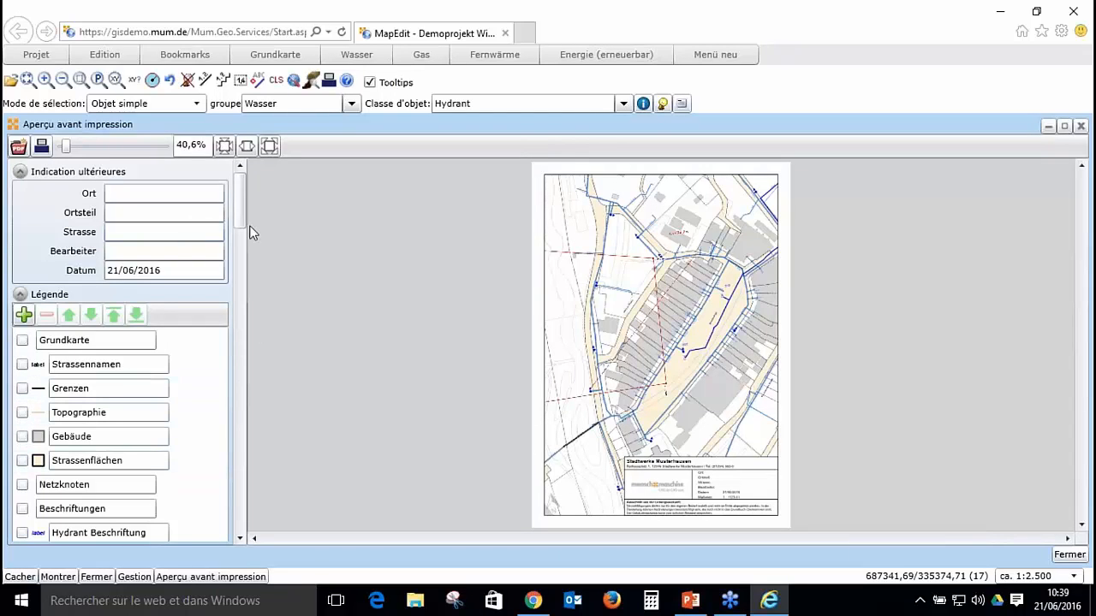
# Step: Add Trink-Brunnen, Unterflurhydrant, Ueberflurhydrant, Gartenhydrant, Schachthydrant and Default to the legend of the printout
pyautogui.moveTo(239, 222); pyautogui.dragTo(242, 268)
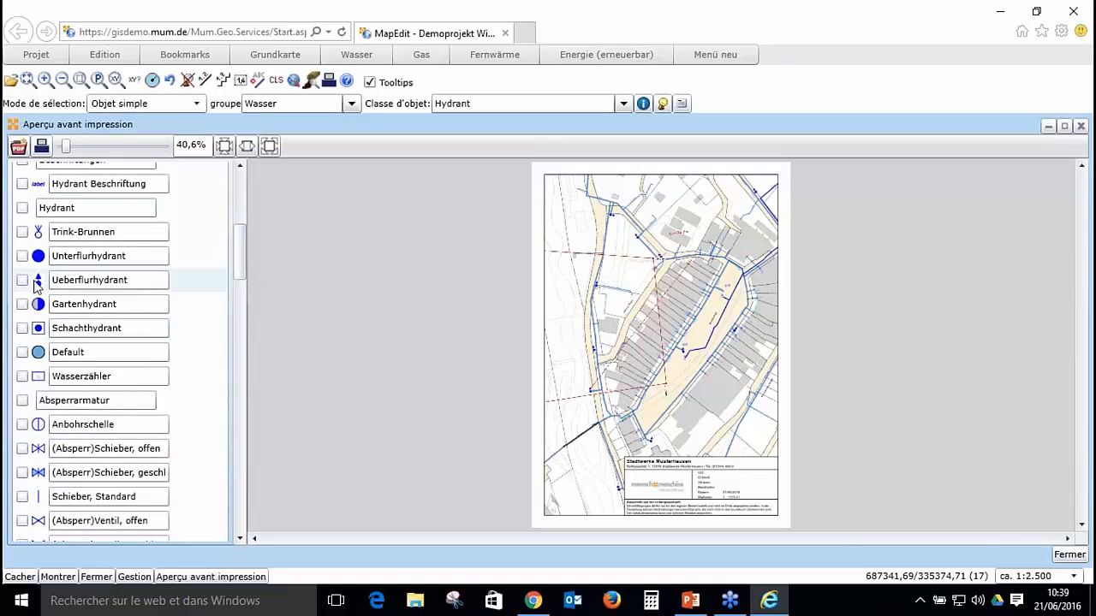
pyautogui.click(22, 232)
pyautogui.click(23, 256)
pyautogui.click(22, 279)
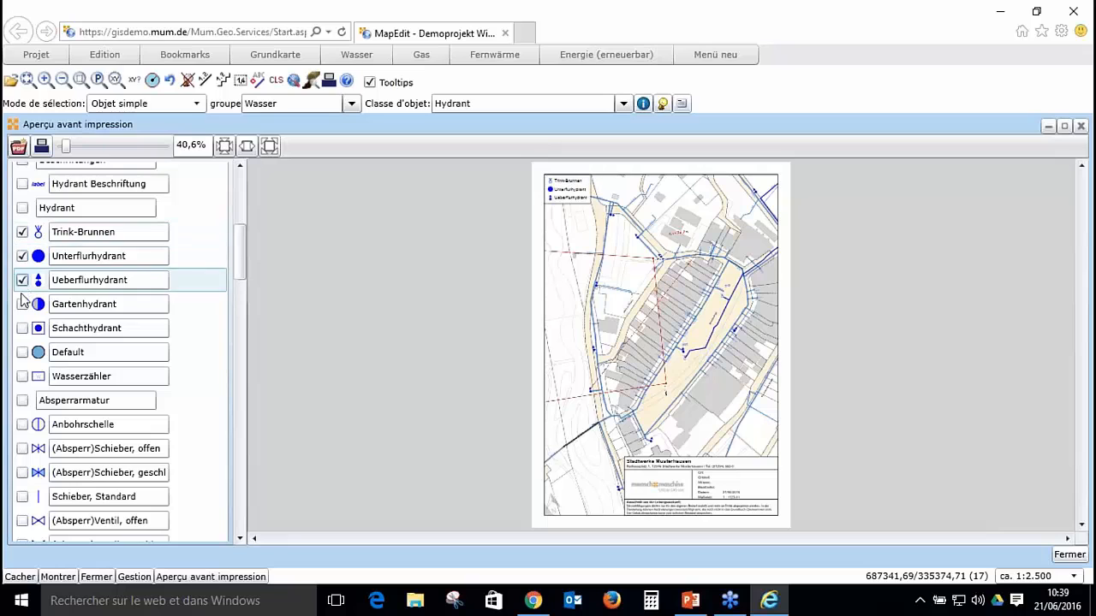
pyautogui.click(22, 304)
pyautogui.click(22, 327)
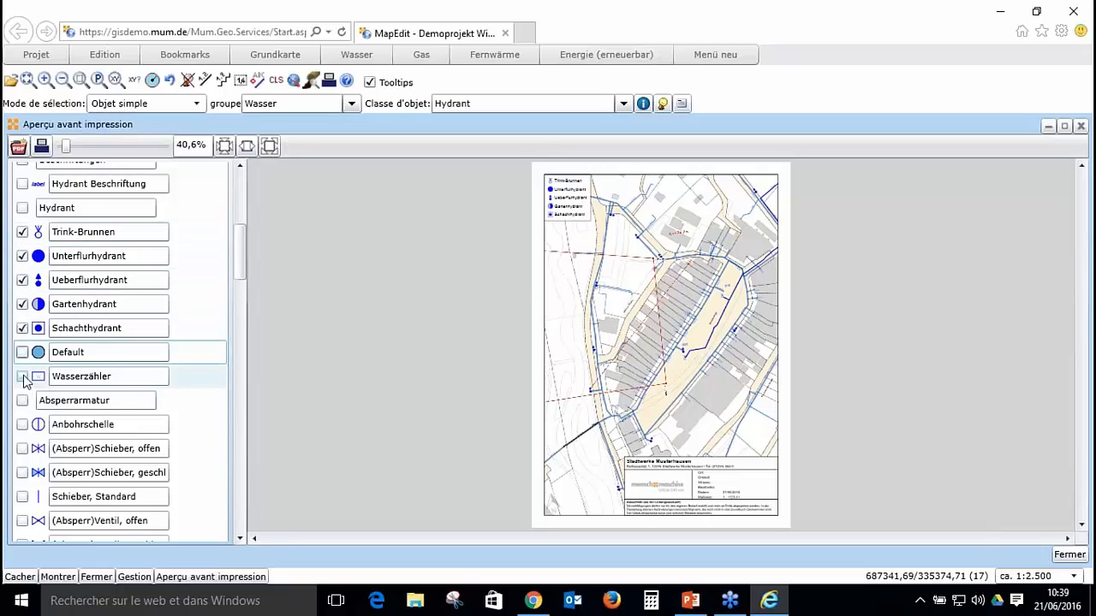
pyautogui.click(22, 360)
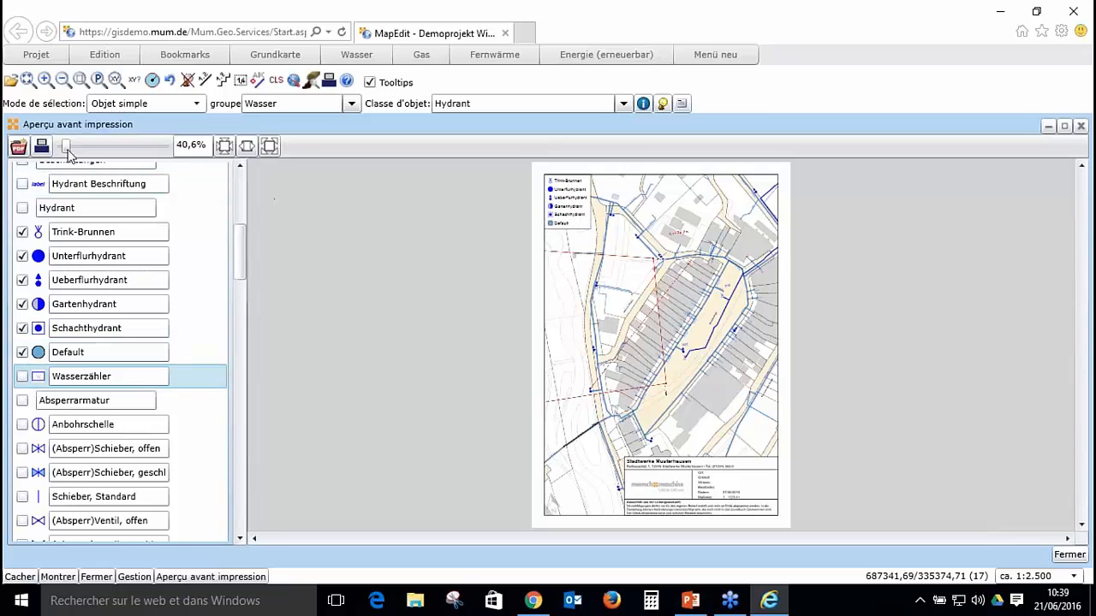
# Step: Inspect the legend and redlining in the print preview at 166.3%, restore the original size and close the preview
pyautogui.moveTo(70, 149); pyautogui.dragTo(95, 150)
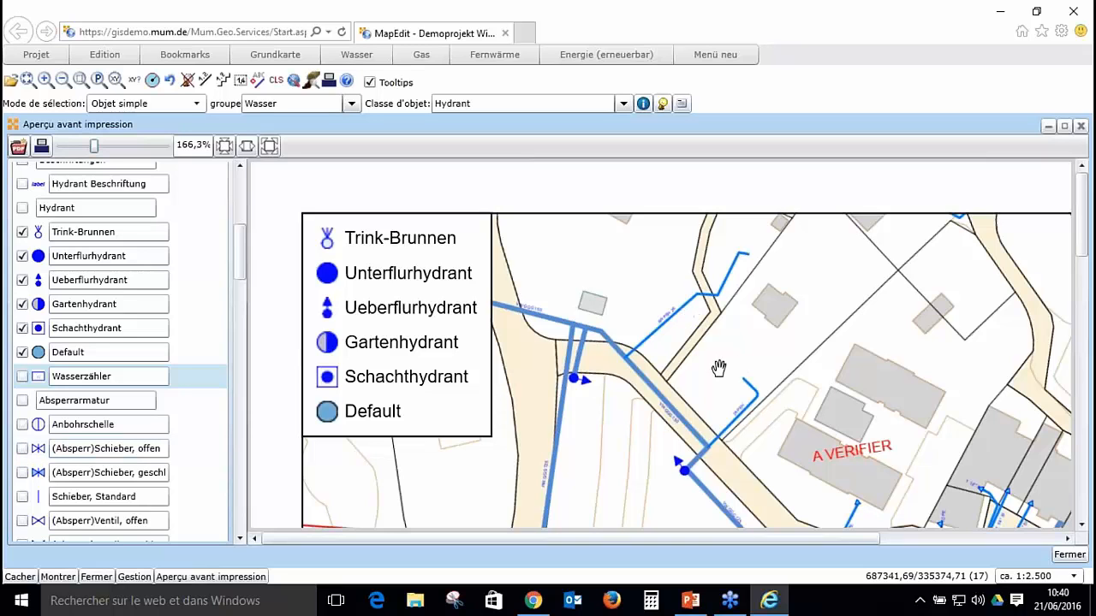
pyautogui.moveTo(718, 368); pyautogui.dragTo(549, 186)
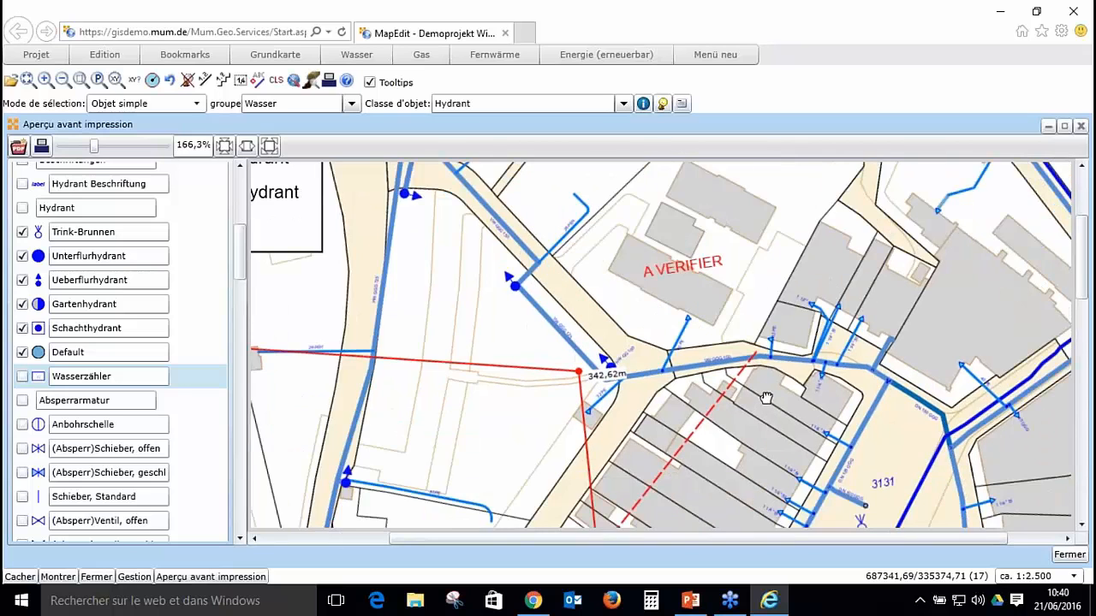
pyautogui.moveTo(766, 398); pyautogui.dragTo(805, 460)
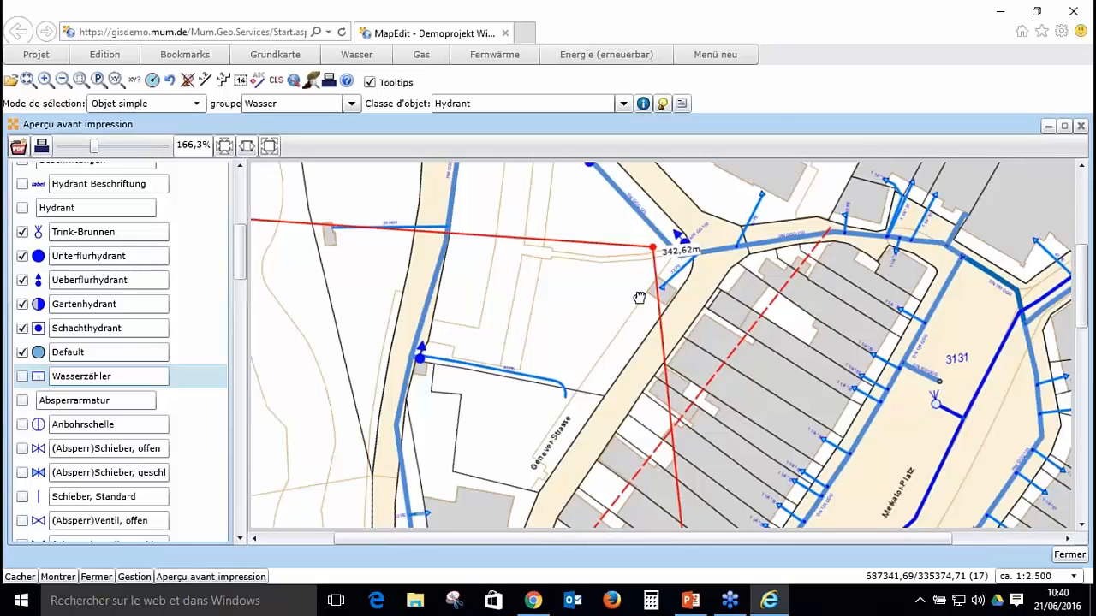
pyautogui.moveTo(639, 297); pyautogui.dragTo(849, 552)
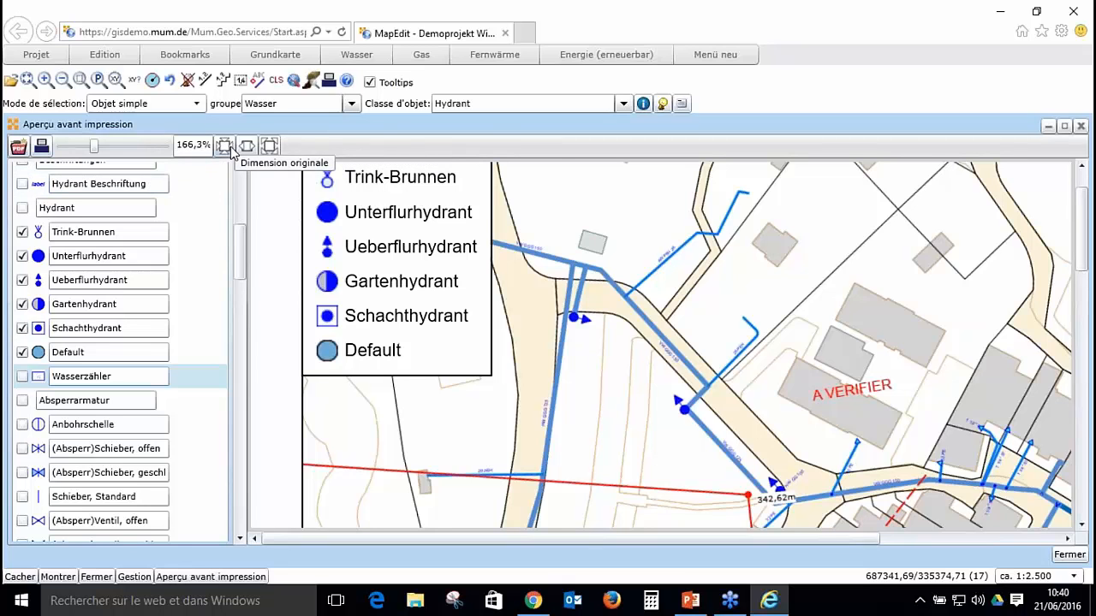
pyautogui.click(225, 147)
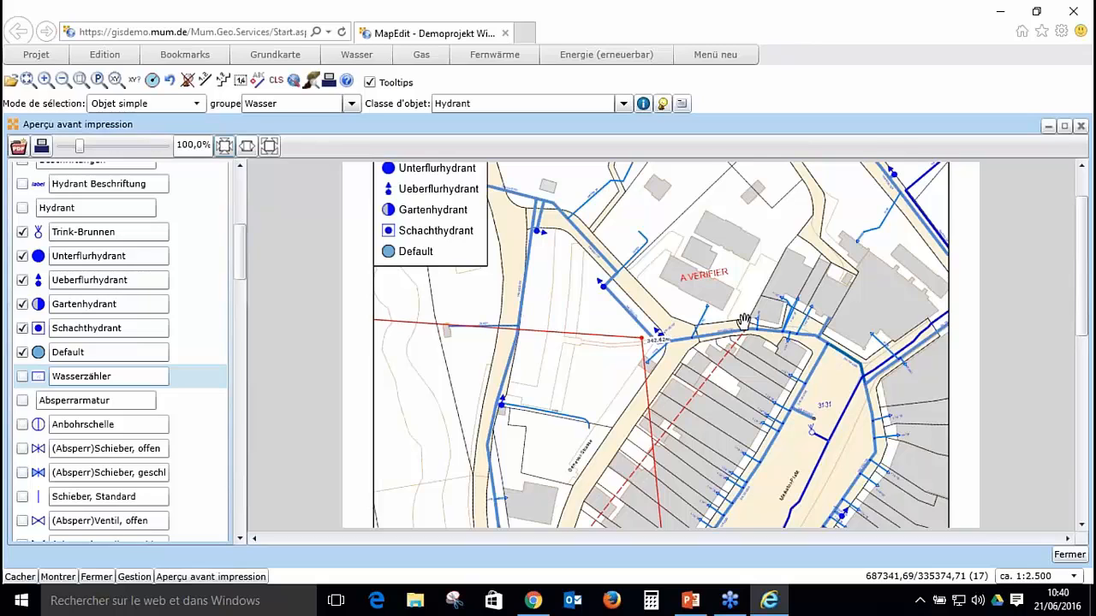
pyautogui.click(1080, 128)
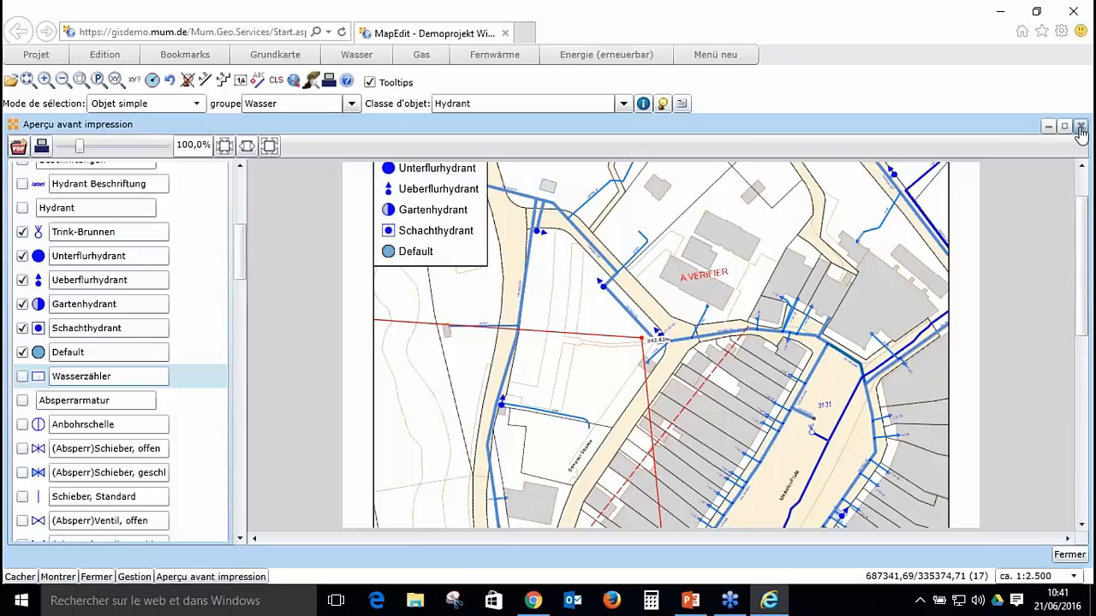
pyautogui.click(1080, 129)
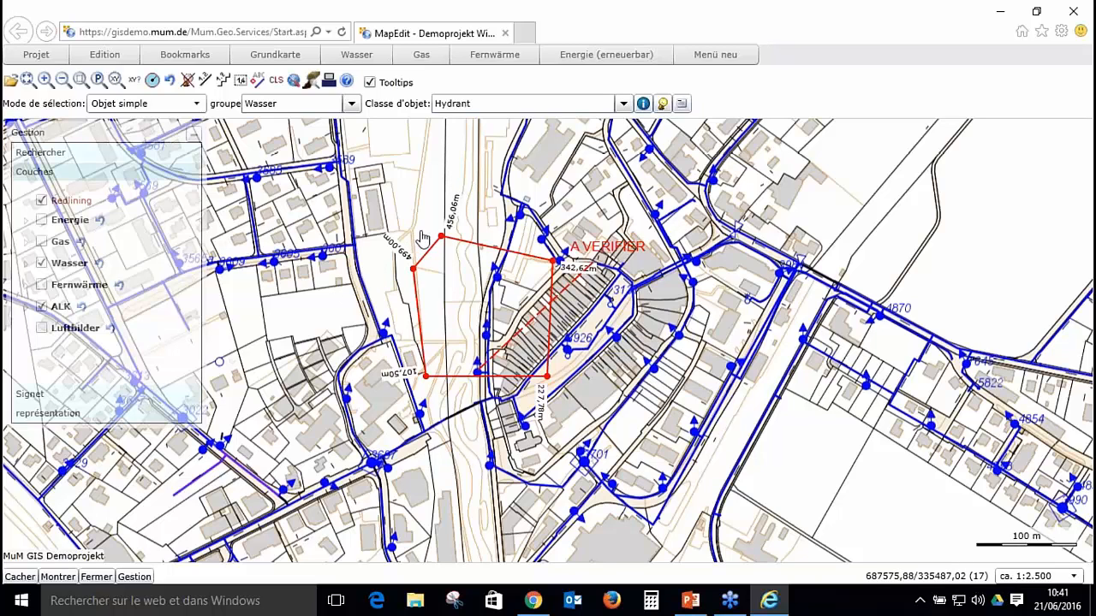
# Step: Look through the network object classes offered for Wasser, Gas and Energie (erneuerbar)
pyautogui.click(357, 56)
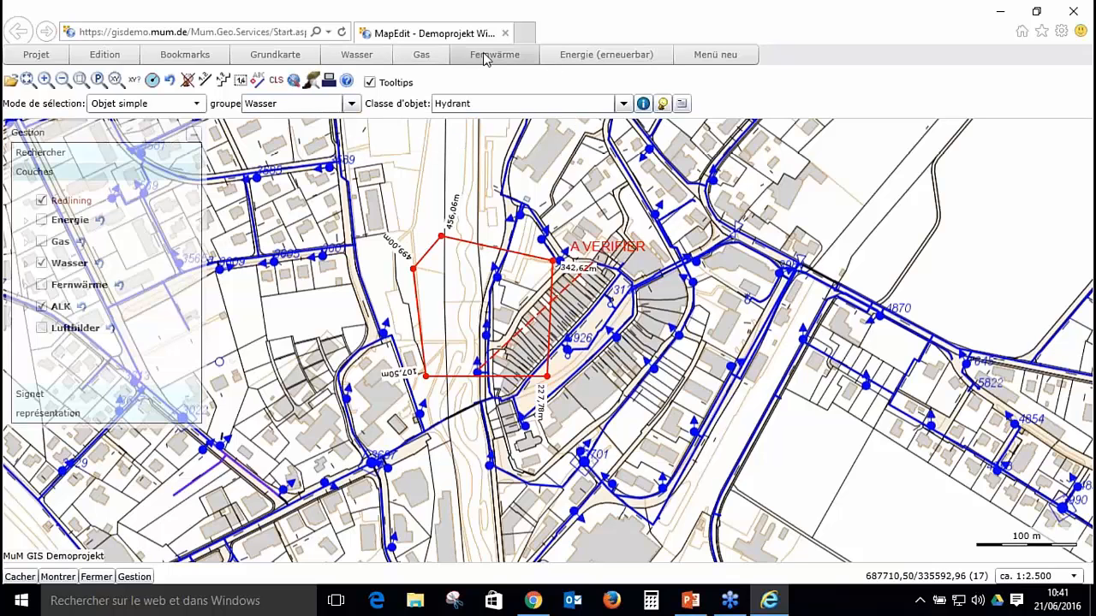
pyautogui.click(183, 57)
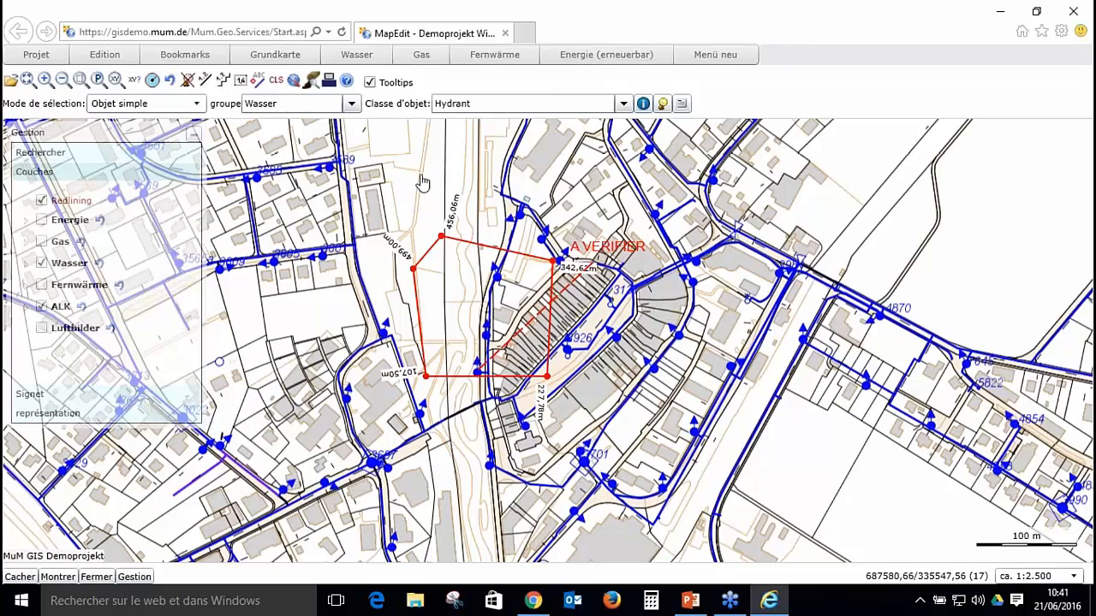
pyautogui.click(358, 57)
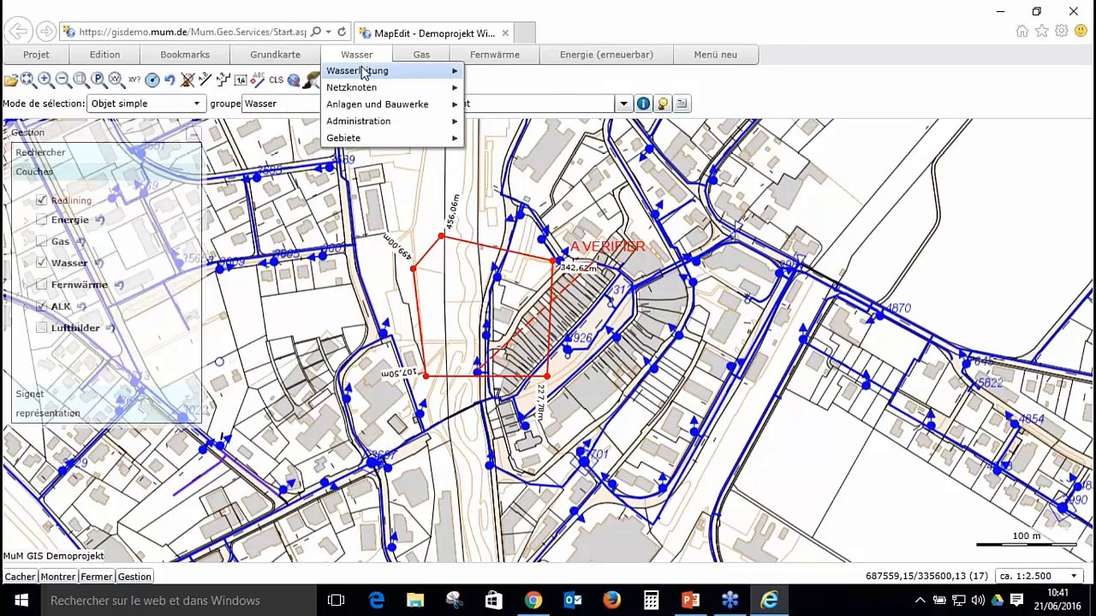
pyautogui.moveTo(364, 93)
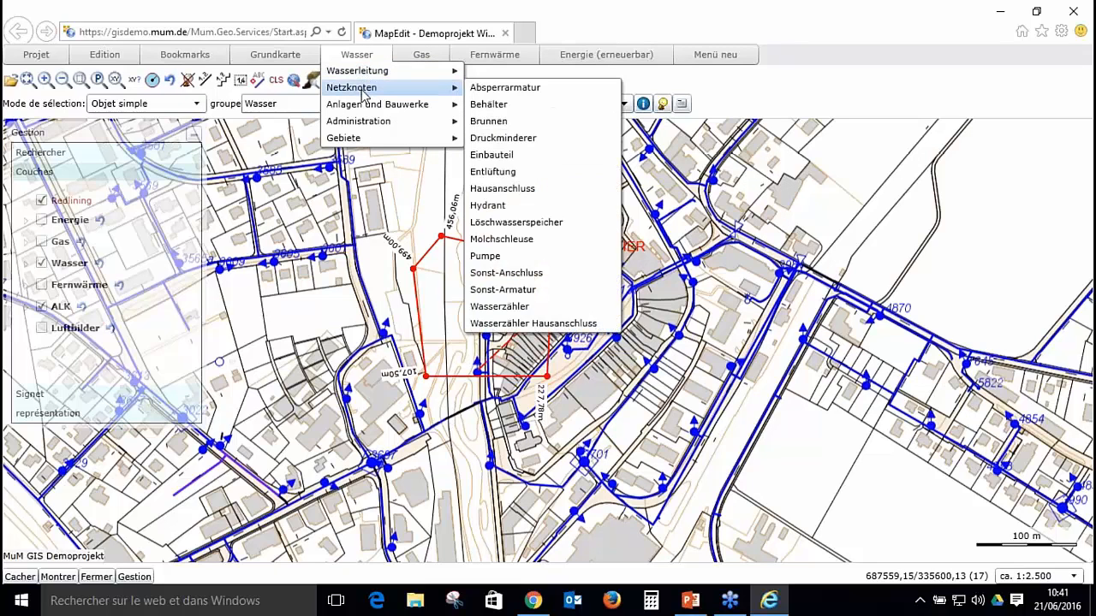
pyautogui.moveTo(364, 144)
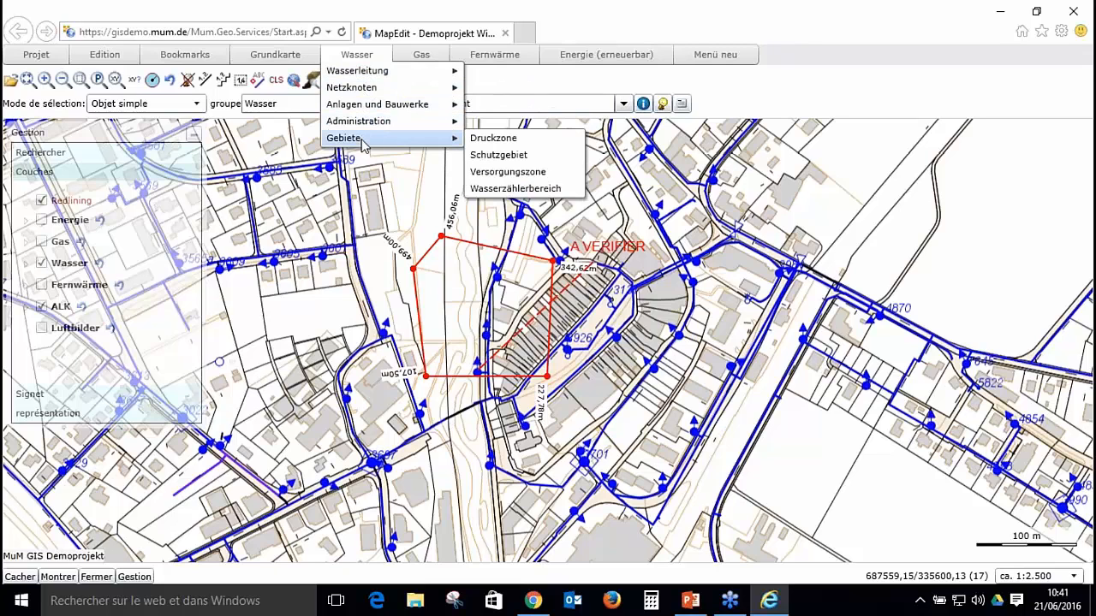
pyautogui.moveTo(377, 76)
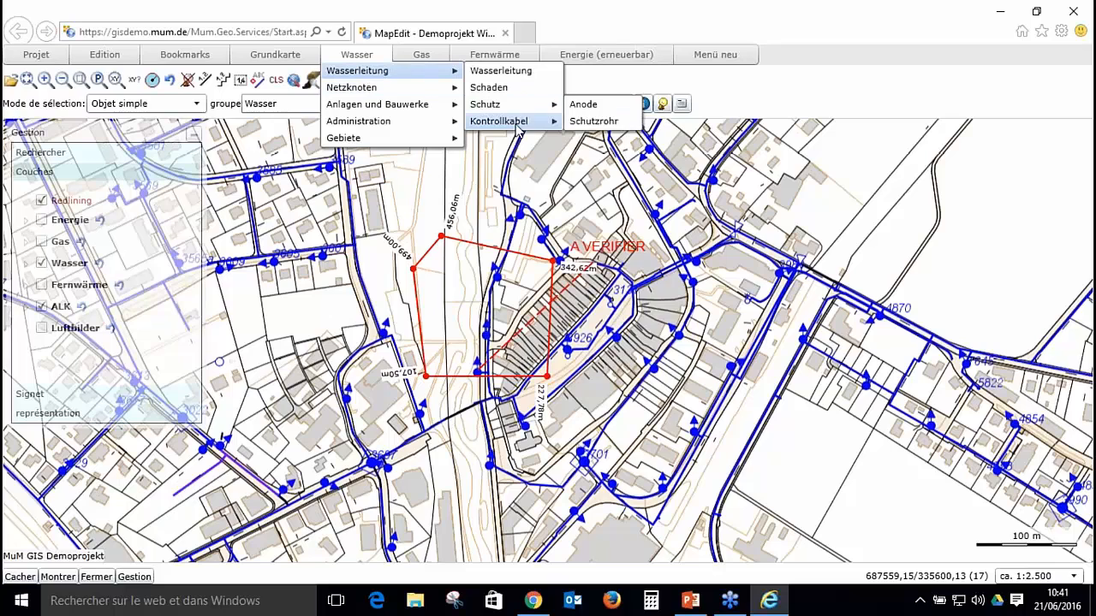
pyautogui.moveTo(517, 124)
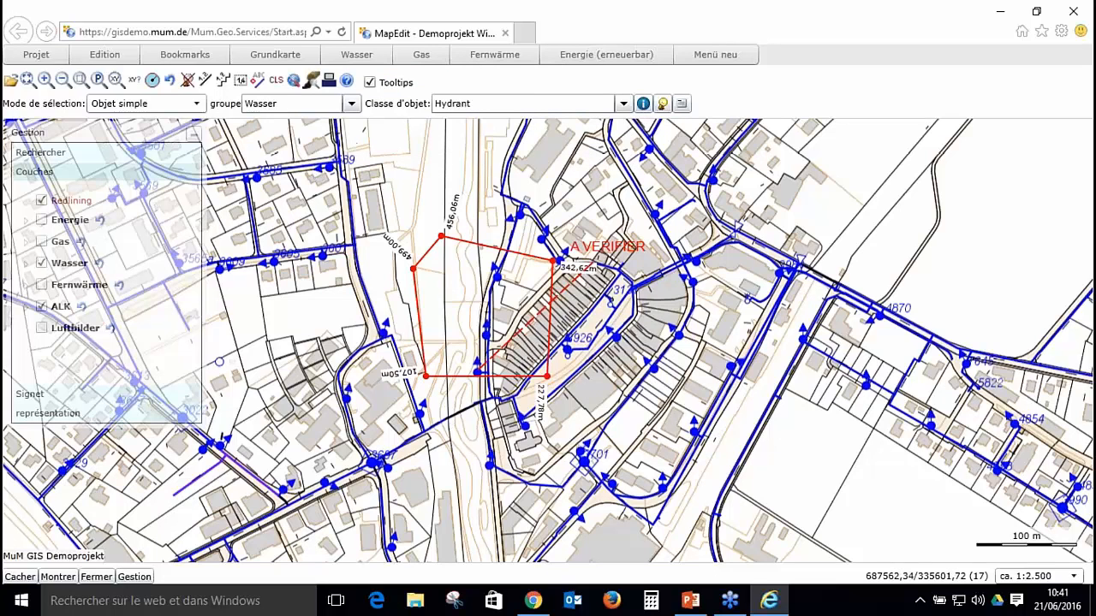
pyautogui.click(421, 57)
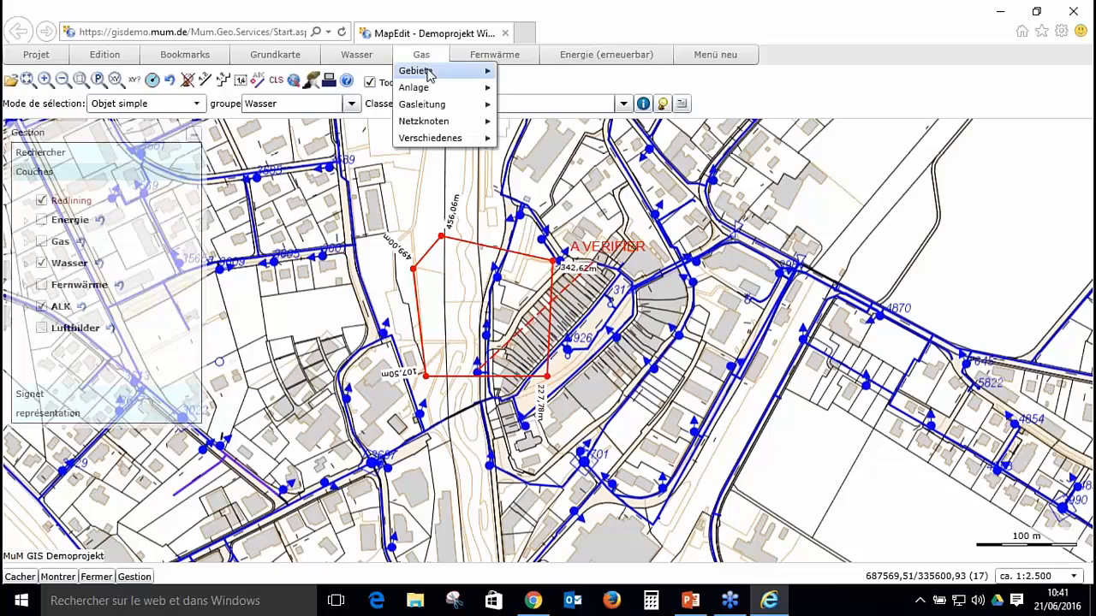
pyautogui.moveTo(430, 75)
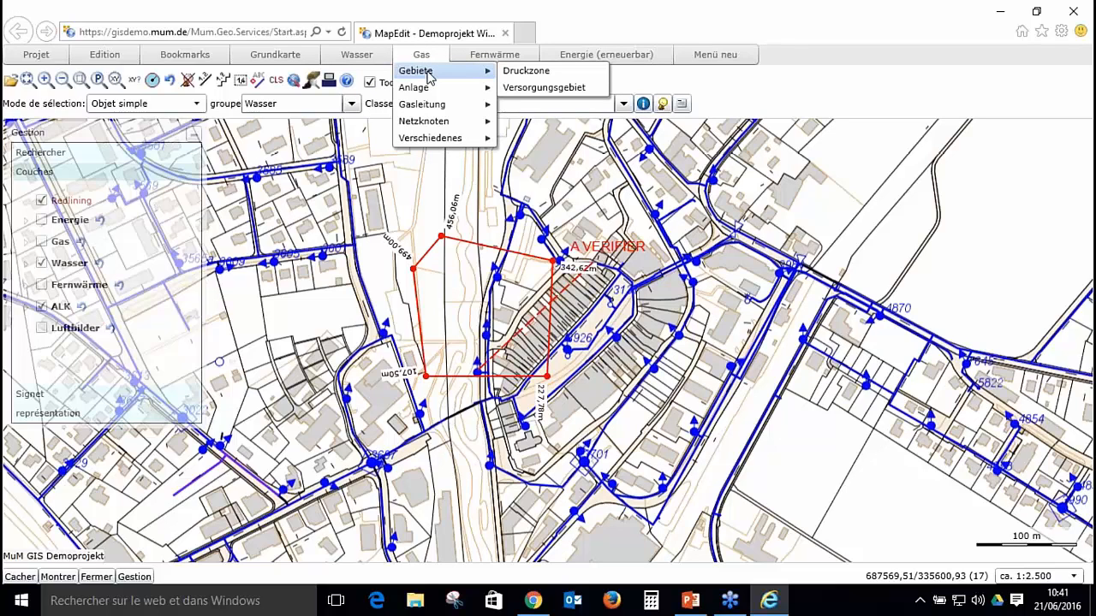
pyautogui.moveTo(562, 224)
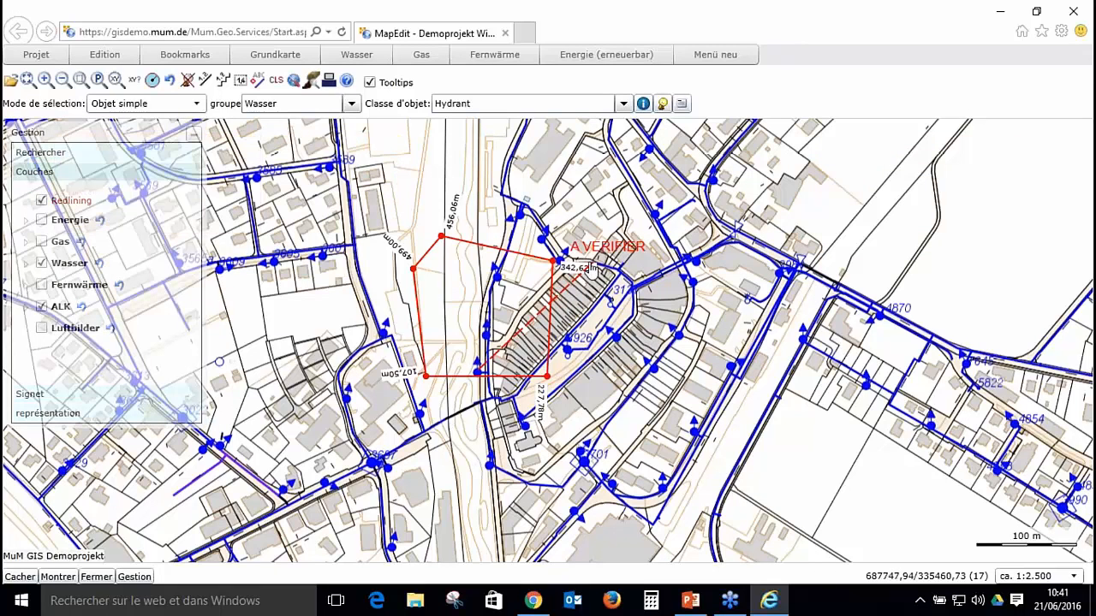
pyautogui.moveTo(584, 57)
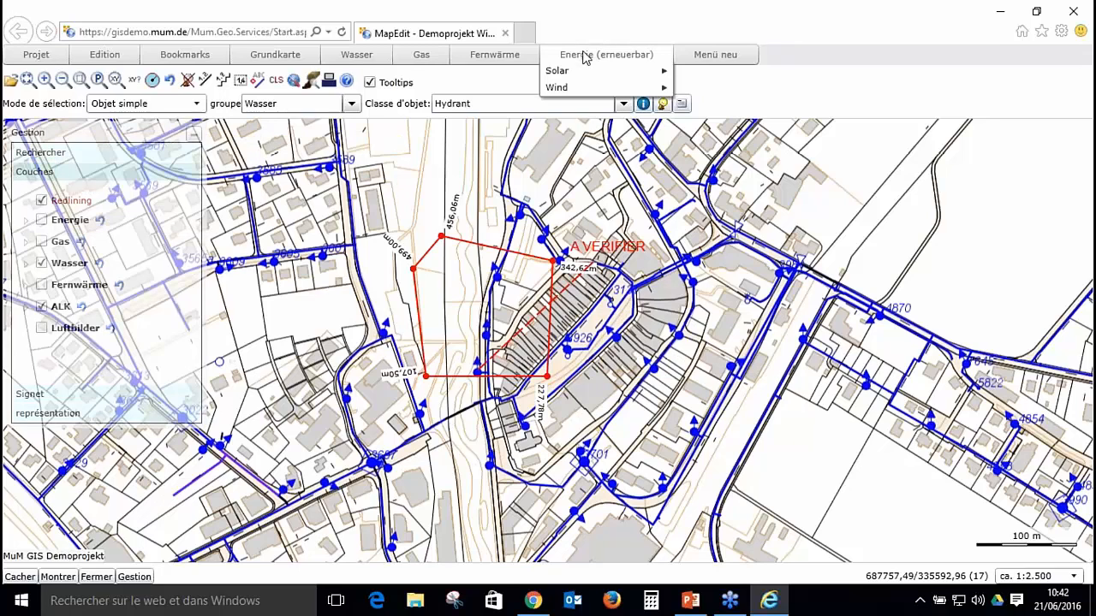
pyautogui.moveTo(721, 163)
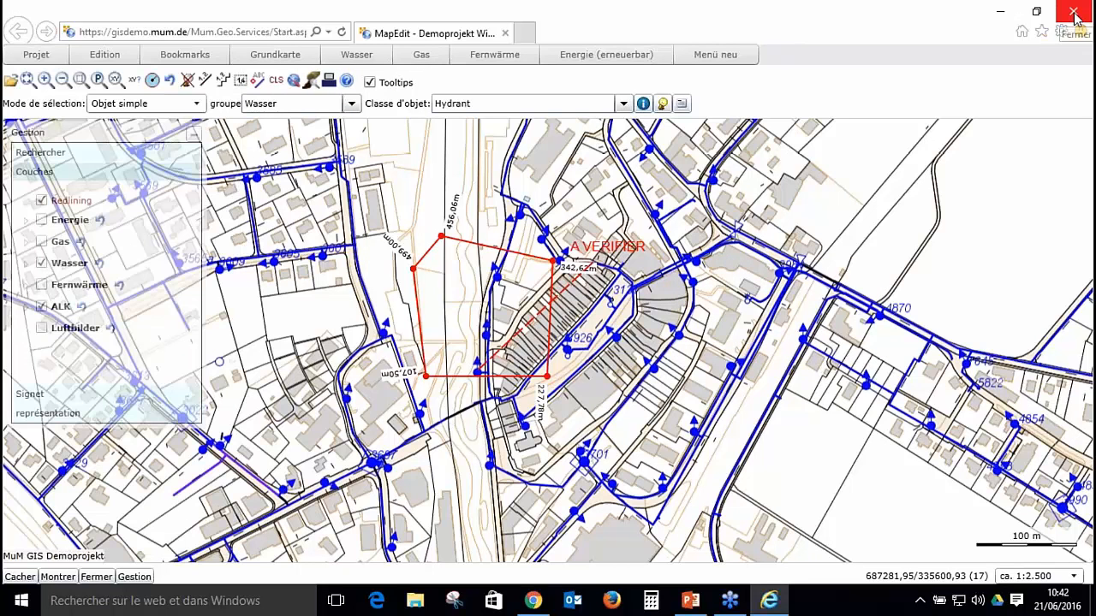
# Step: Switch to the PowerPoint slide show and advance the Technologie slide from Silverlight to HTML5
pyautogui.click(689, 600)
pyautogui.click(581, 586)
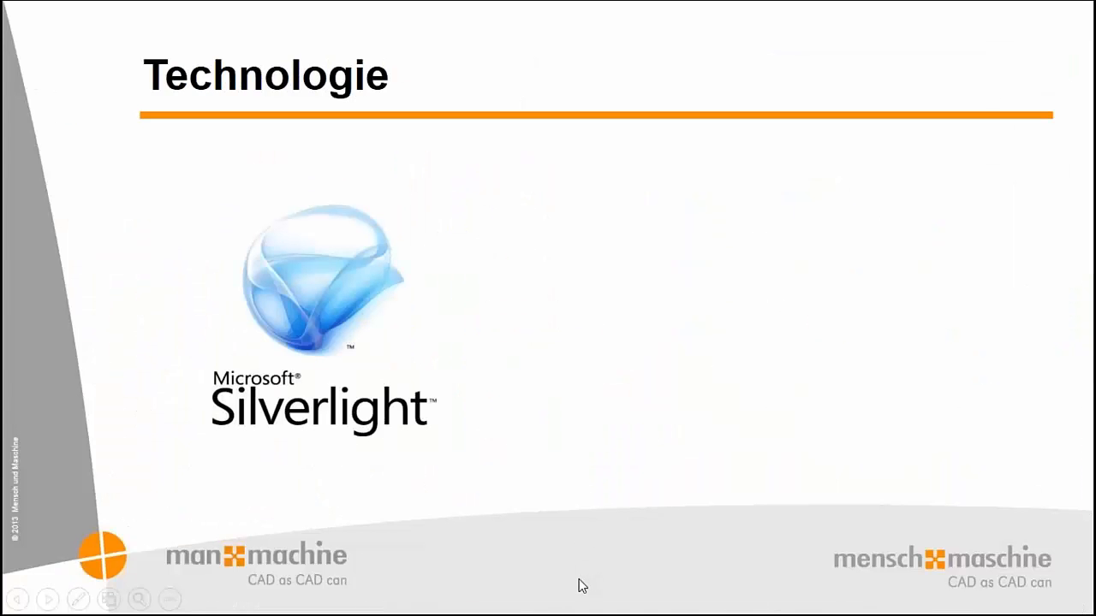
pyautogui.click(578, 579)
pyautogui.click(579, 579)
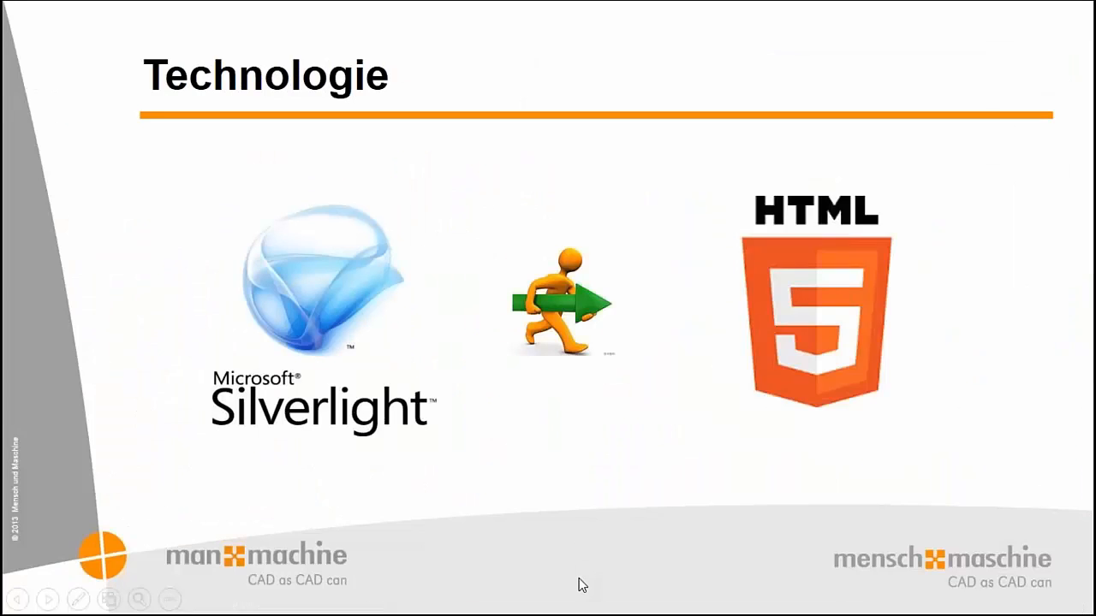
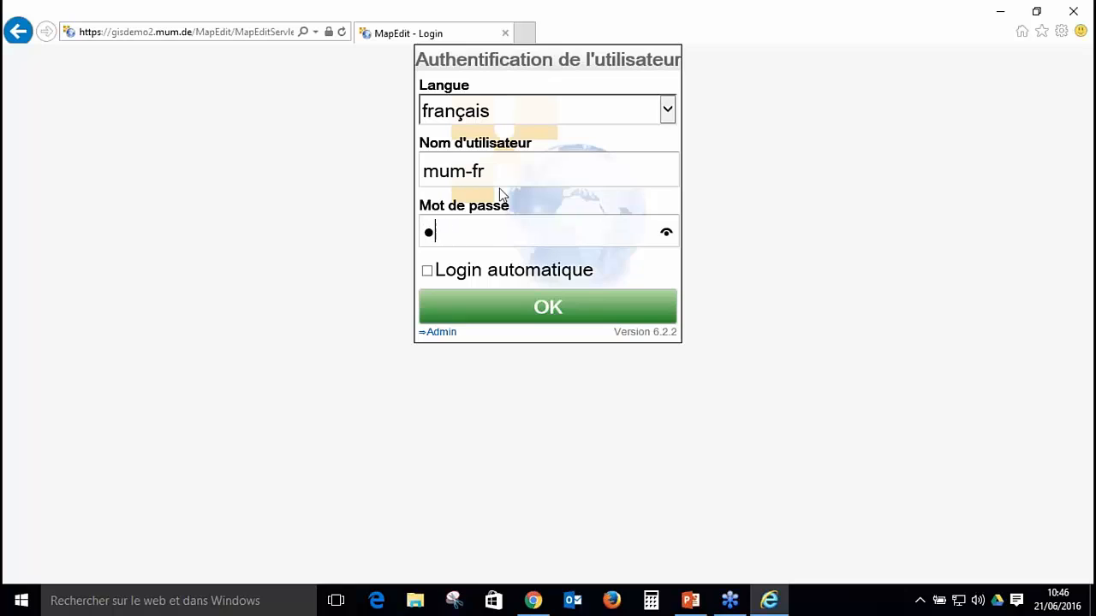
# Step: Enter the account password, log in to MapEdit and open the St.Moritz Demodaten project
pyautogui.write('●')
pyautogui.press('BackSpace')
pyautogui.write('●●●●●●')
pyautogui.click(557, 314)
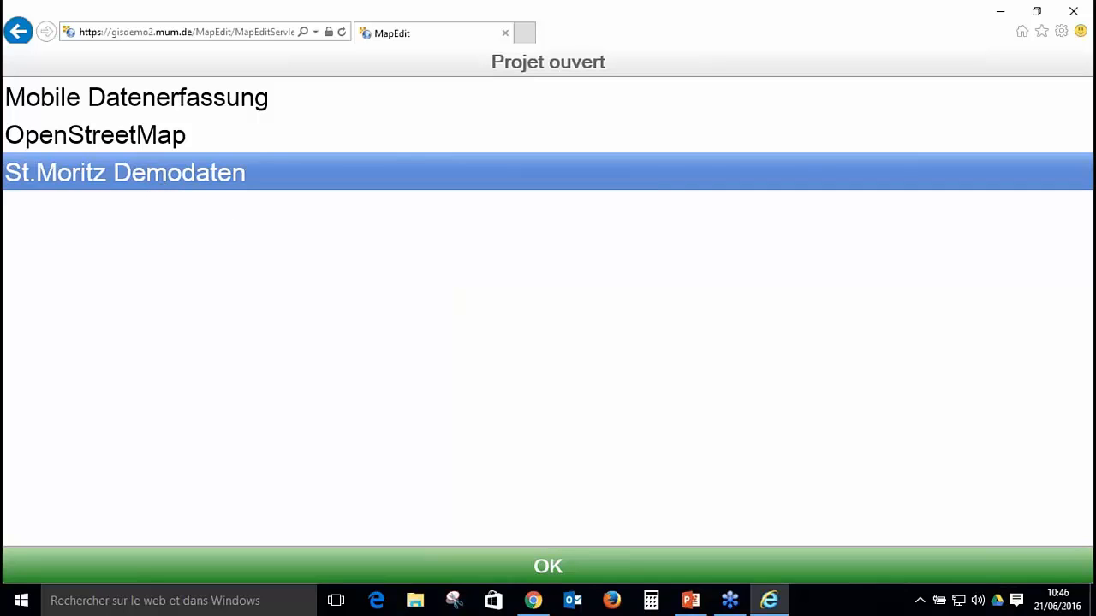
pyautogui.click(547, 567)
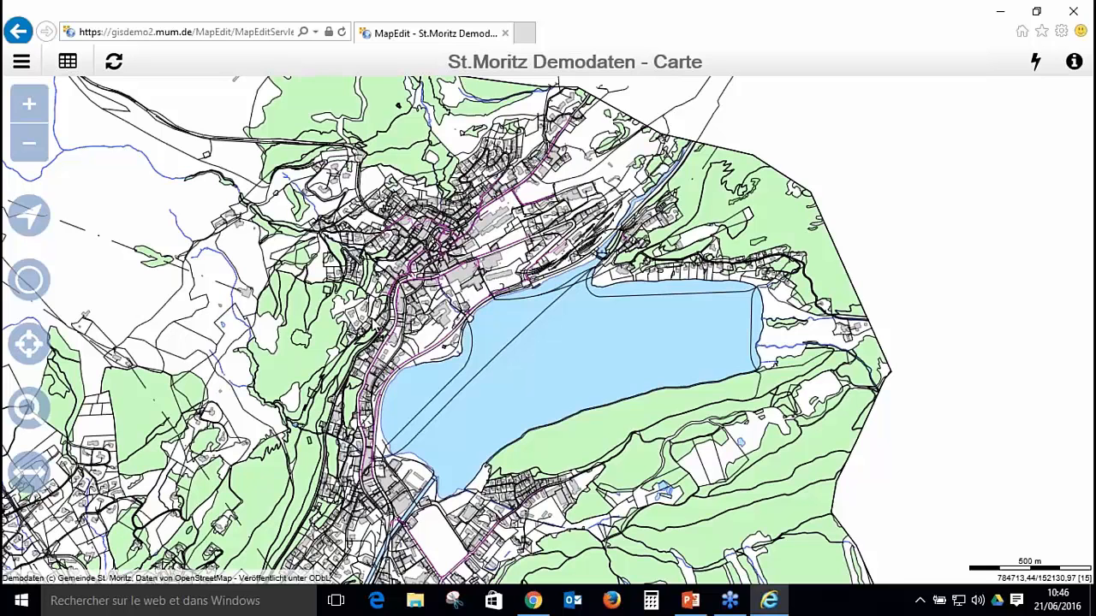
# Step: Examine the St. Moritz map around the town centre, the lakeshore and the wooded slopes to the west and north
pyautogui.scroll(1, 372, 325)
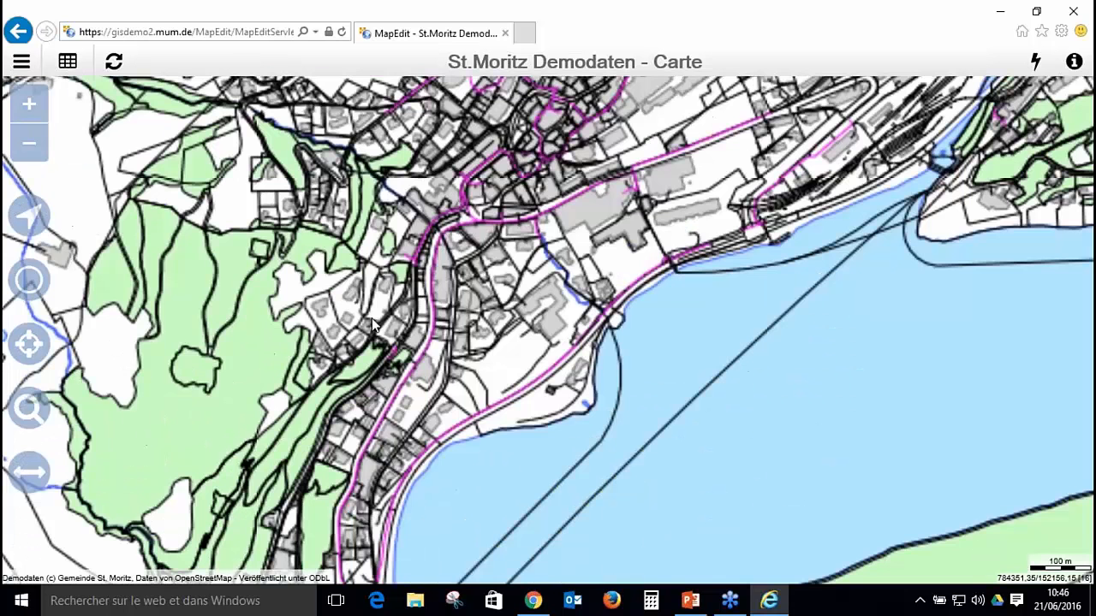
pyautogui.scroll(1, 373, 326)
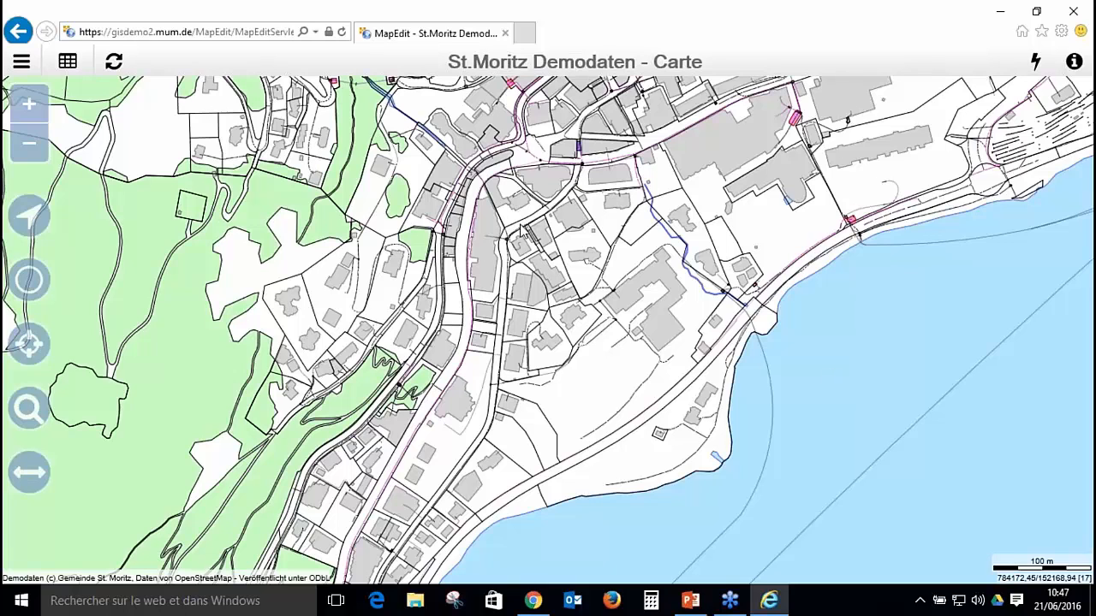
pyautogui.moveTo(520, 229); pyautogui.dragTo(409, 561)
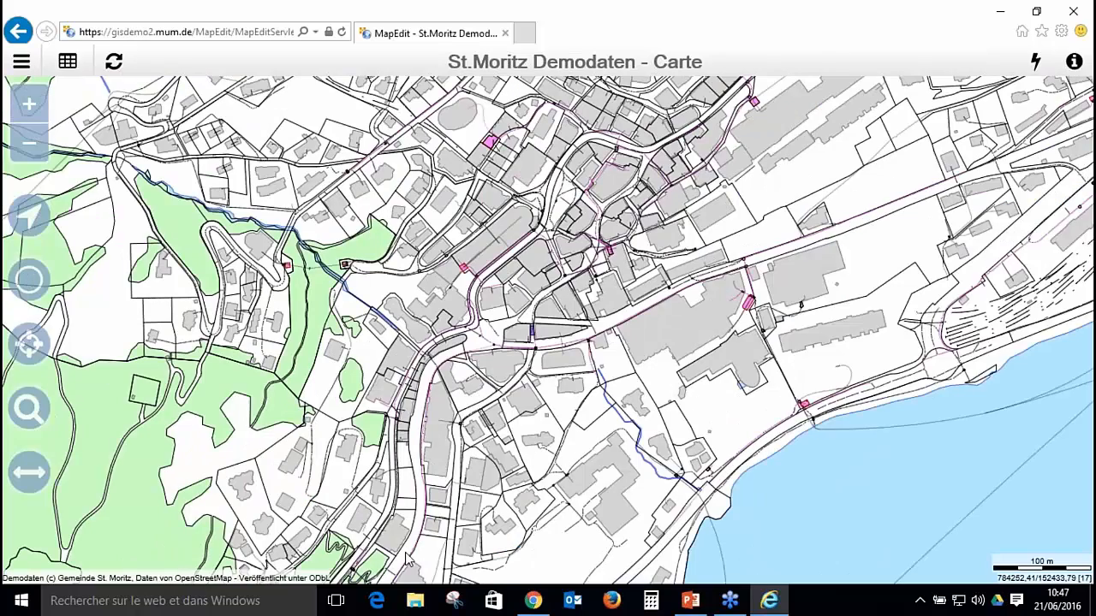
pyautogui.moveTo(365, 278); pyautogui.dragTo(707, 196)
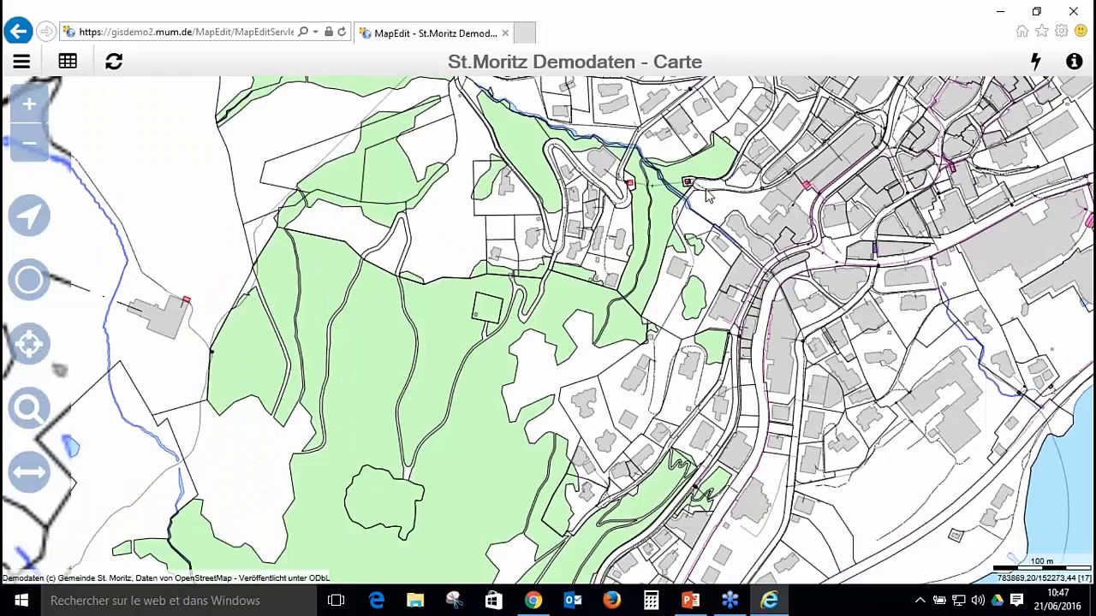
pyautogui.moveTo(380, 360); pyautogui.dragTo(481, 365)
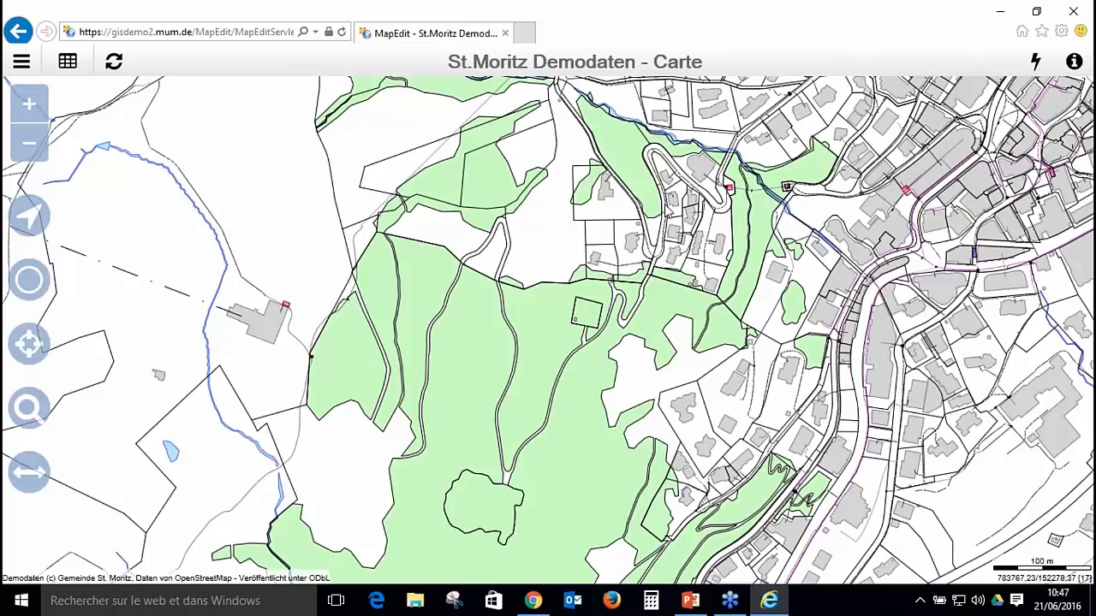
pyautogui.moveTo(666, 214); pyautogui.dragTo(553, 304)
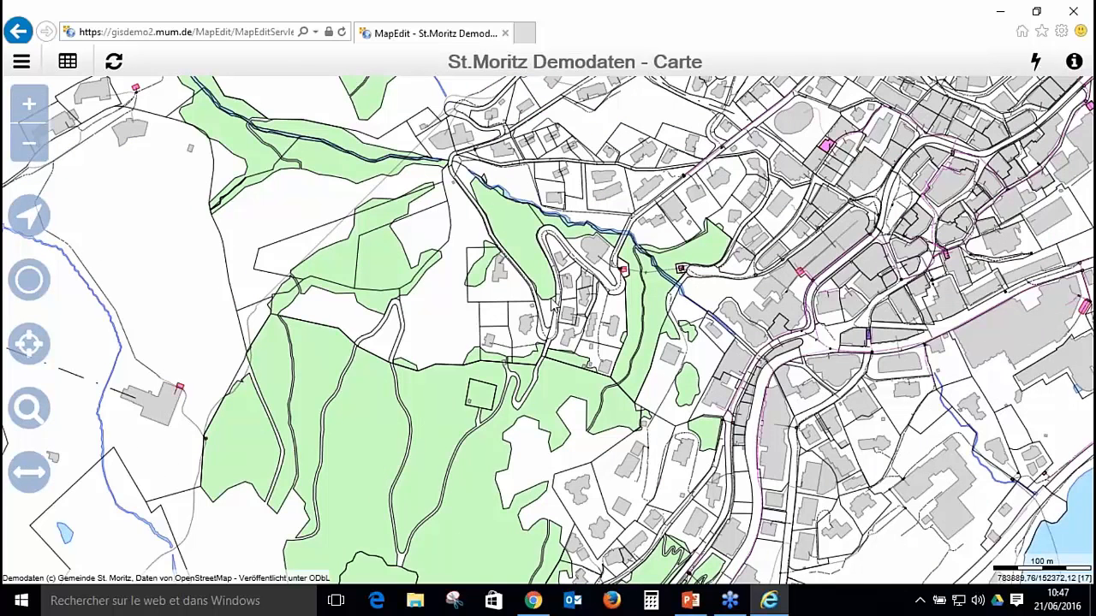
pyautogui.moveTo(553, 303); pyautogui.dragTo(75, 384)
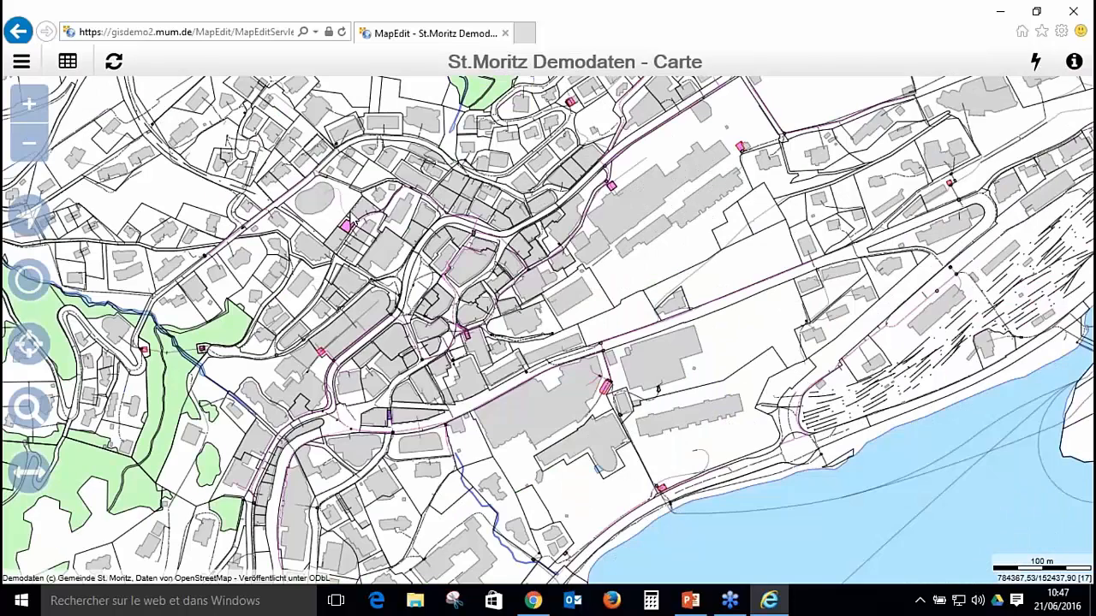
pyautogui.moveTo(347, 271); pyautogui.dragTo(696, 291)
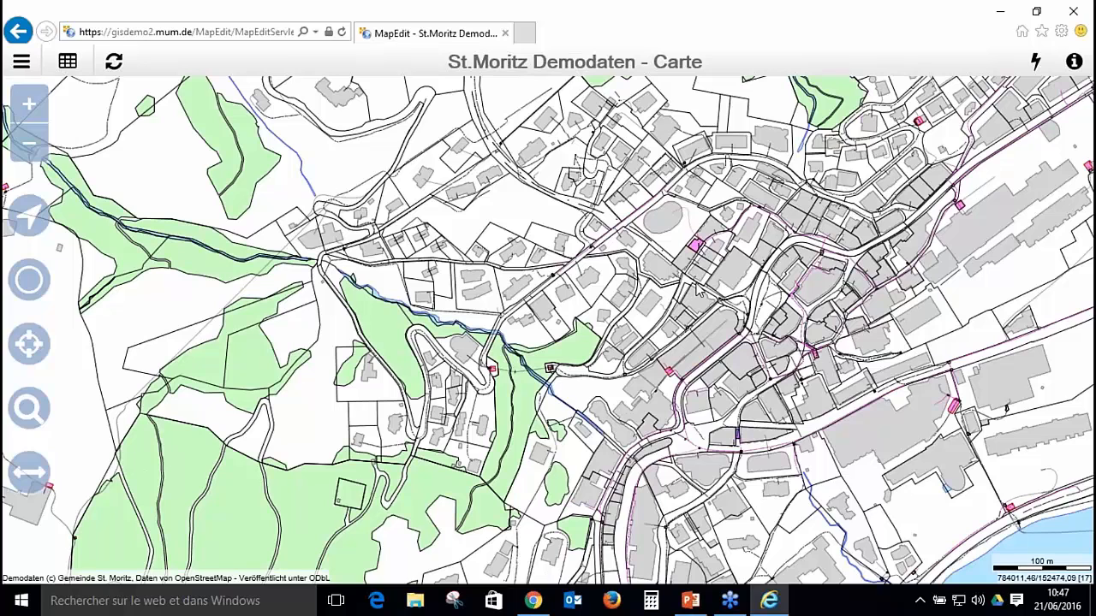
pyautogui.moveTo(696, 291); pyautogui.dragTo(563, 468)
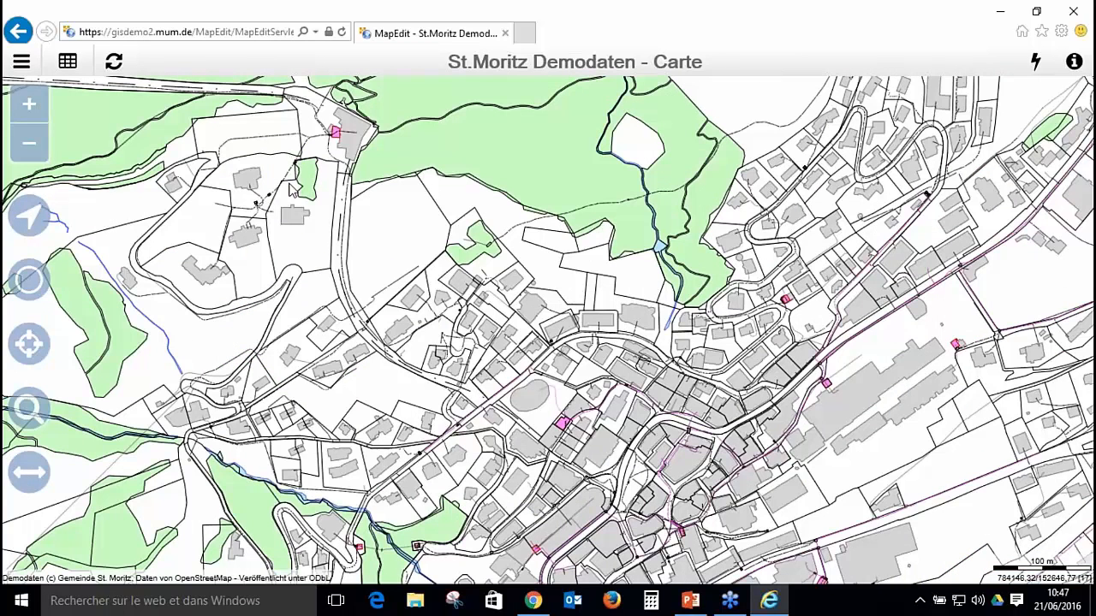
pyautogui.moveTo(503, 358); pyautogui.dragTo(453, 203)
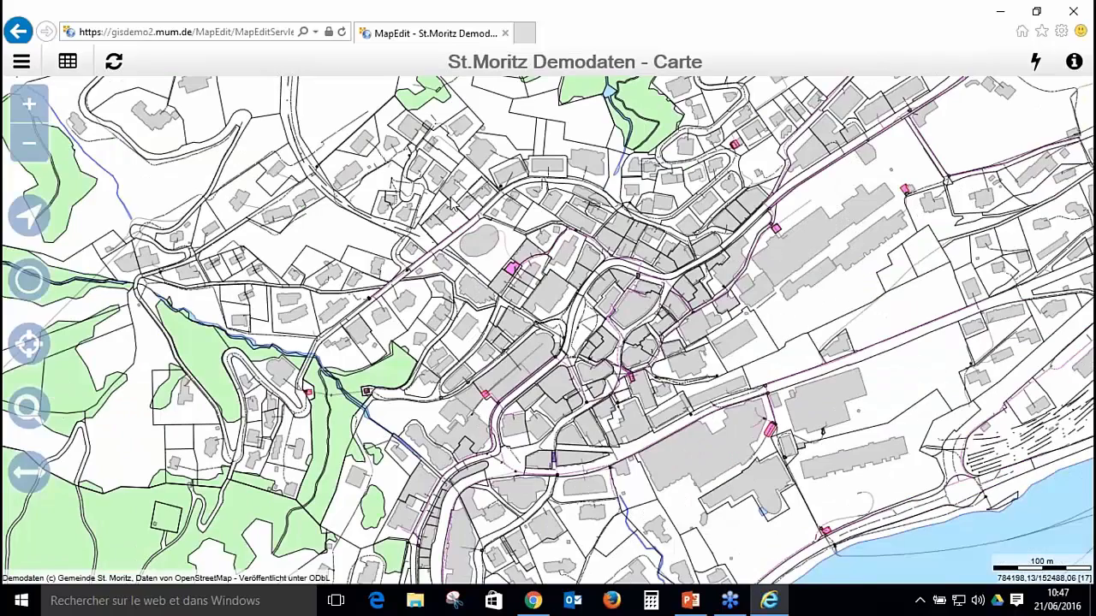
# Step: Inspect the electrical network in detail near the Stredas station, including the duct cross-sections beside parcels 1038, 1039 and 1040
pyautogui.scroll(3, 458, 205)
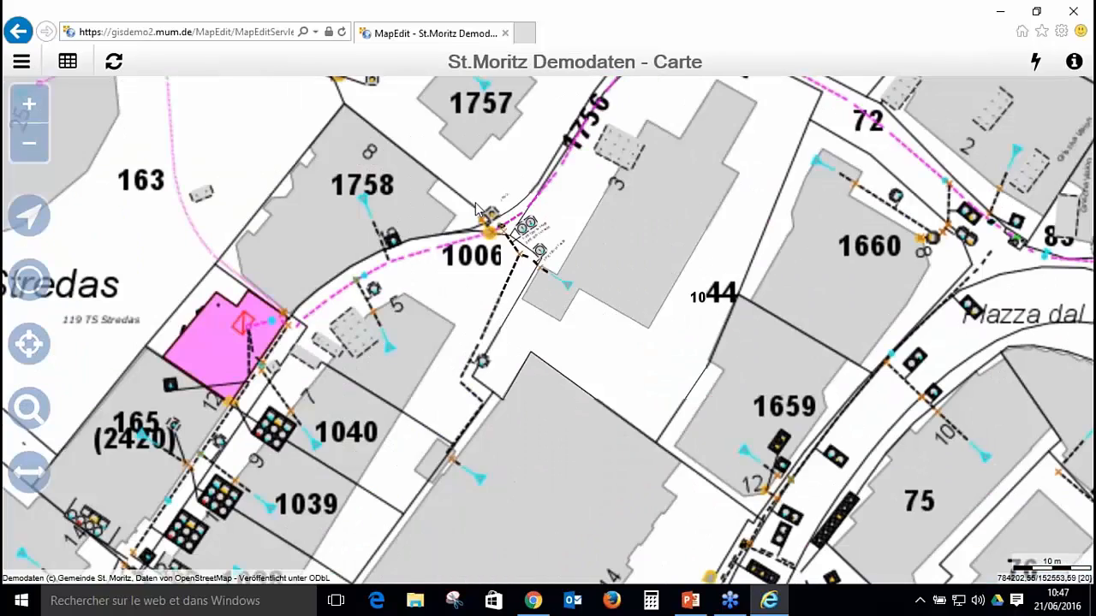
pyautogui.moveTo(444, 320); pyautogui.dragTo(598, 200)
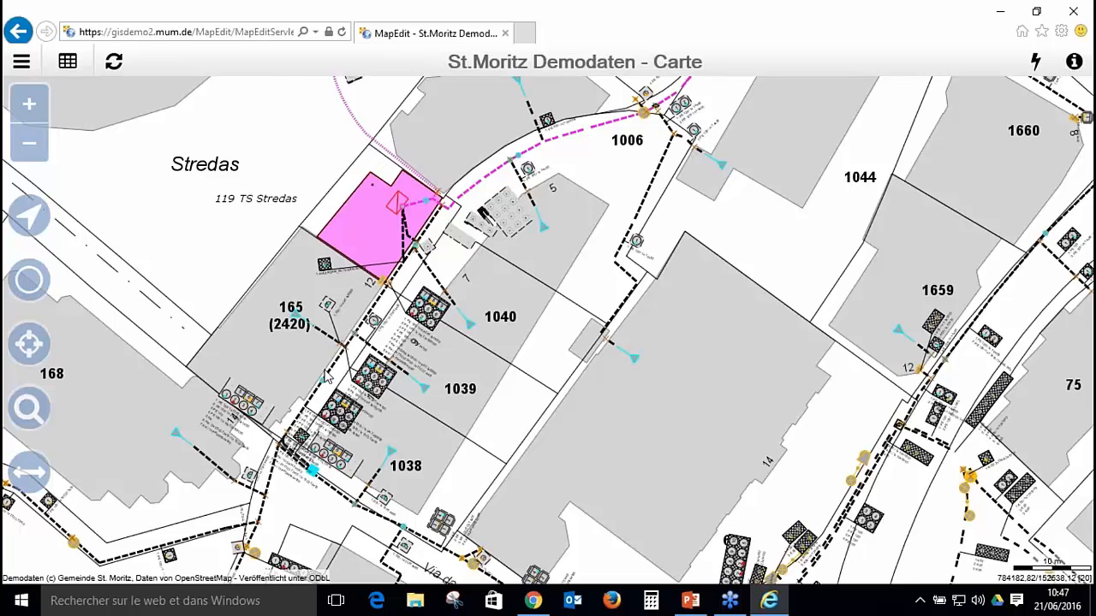
pyautogui.scroll(1, 326, 378)
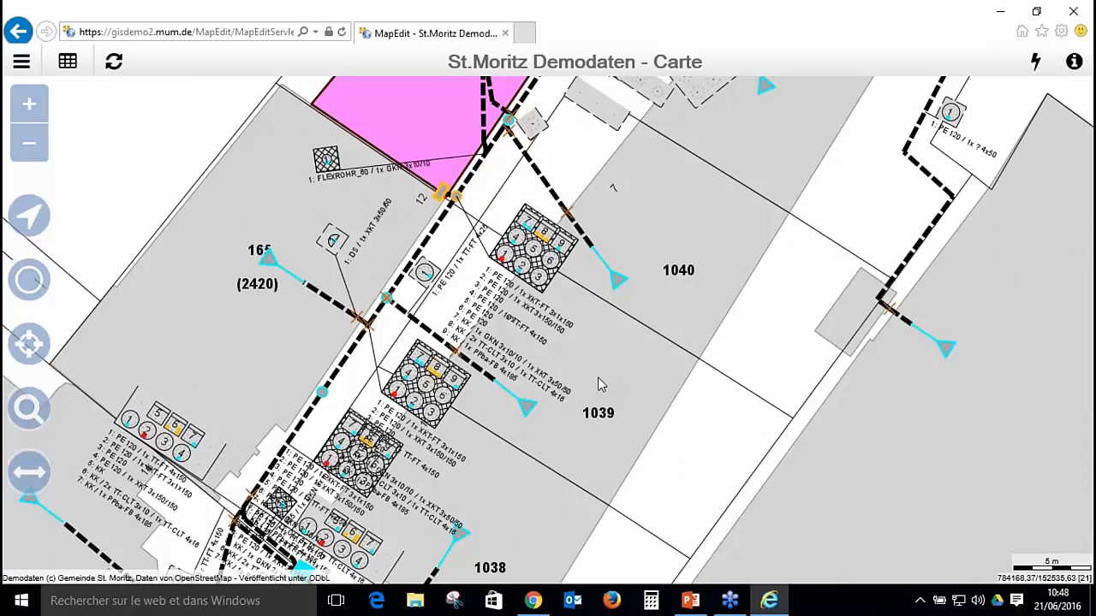
pyautogui.moveTo(599, 385); pyautogui.dragTo(391, 422)
pyautogui.moveTo(454, 387); pyautogui.dragTo(639, 322)
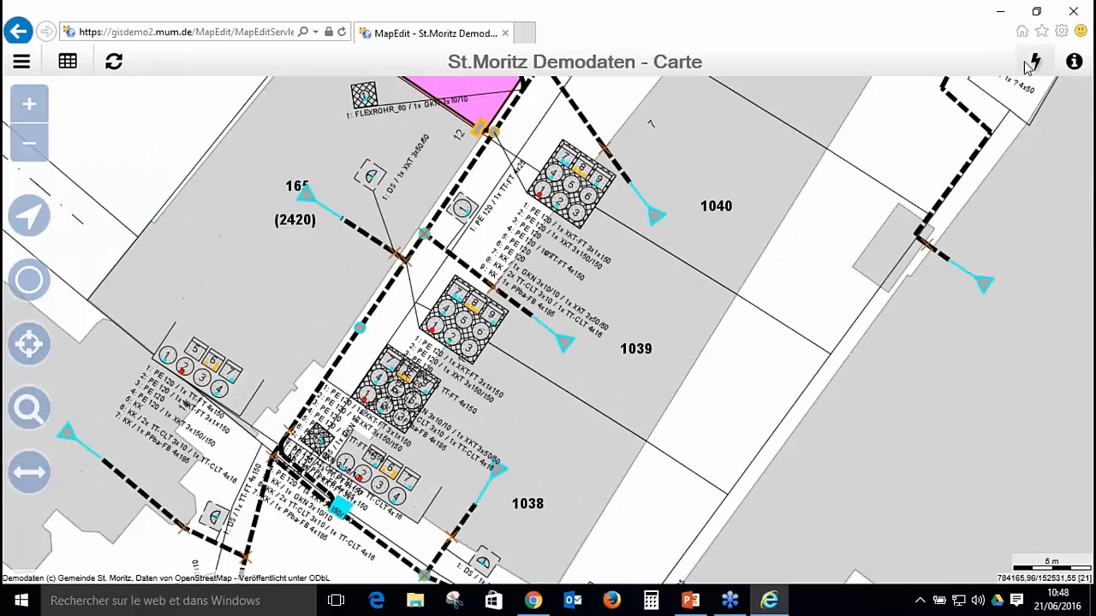
# Step: Query the attributes of all object classes in STMORITZ_EW at the cross-section label beside parcel 1038 and review the record down to its geometry
pyautogui.click(1075, 63)
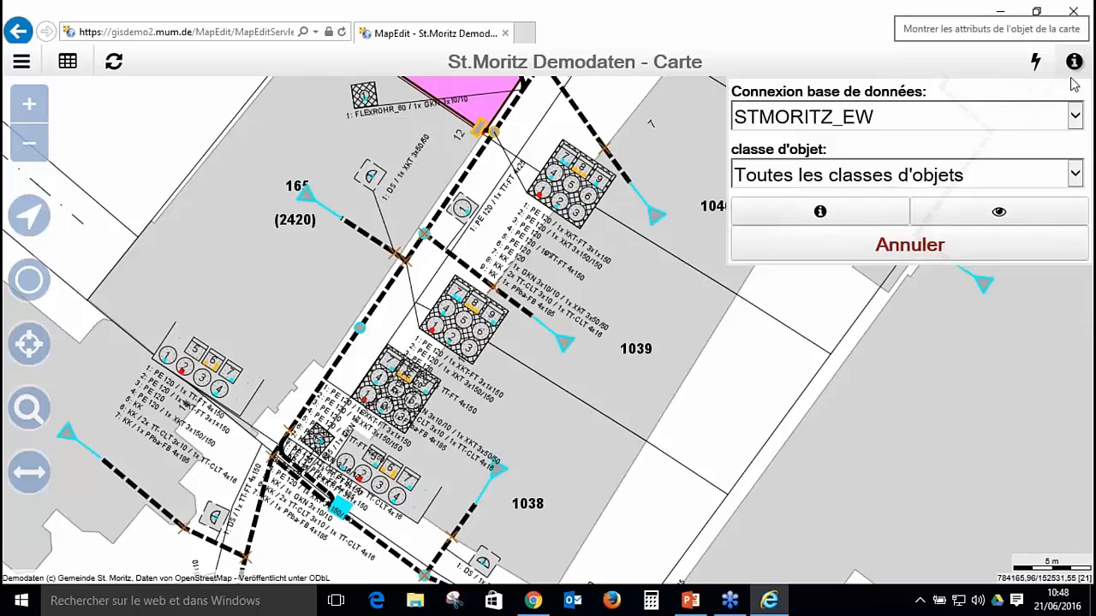
pyautogui.click(802, 177)
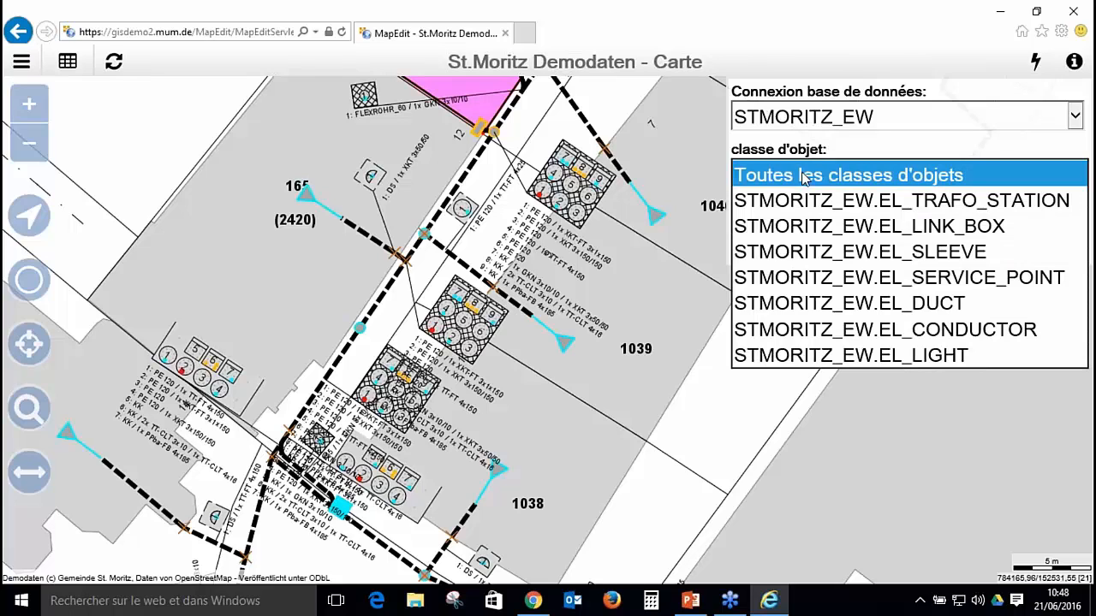
pyautogui.click(804, 177)
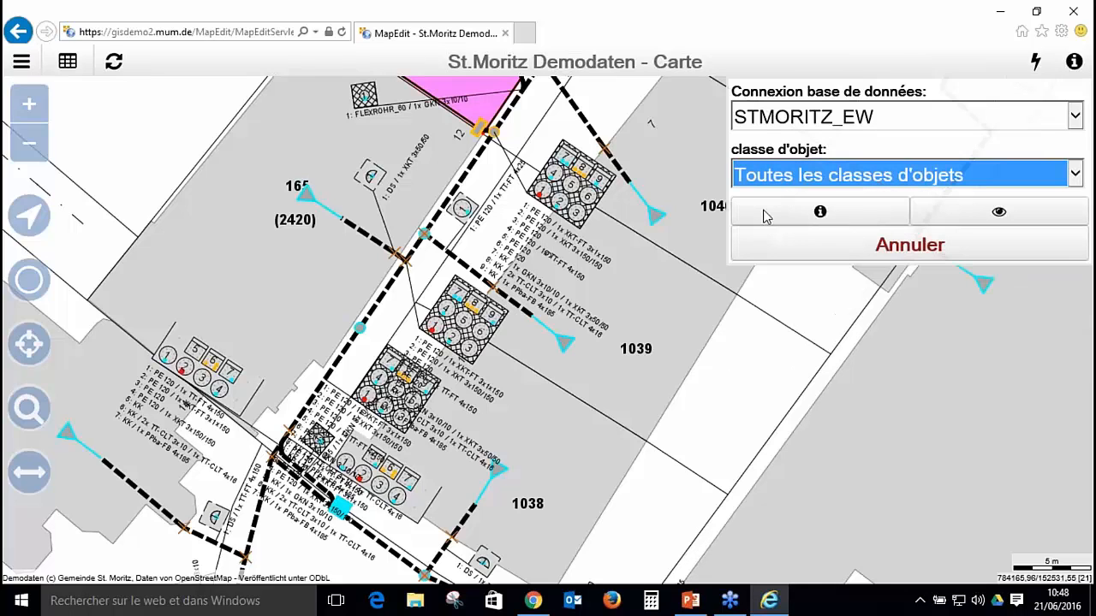
pyautogui.click(820, 220)
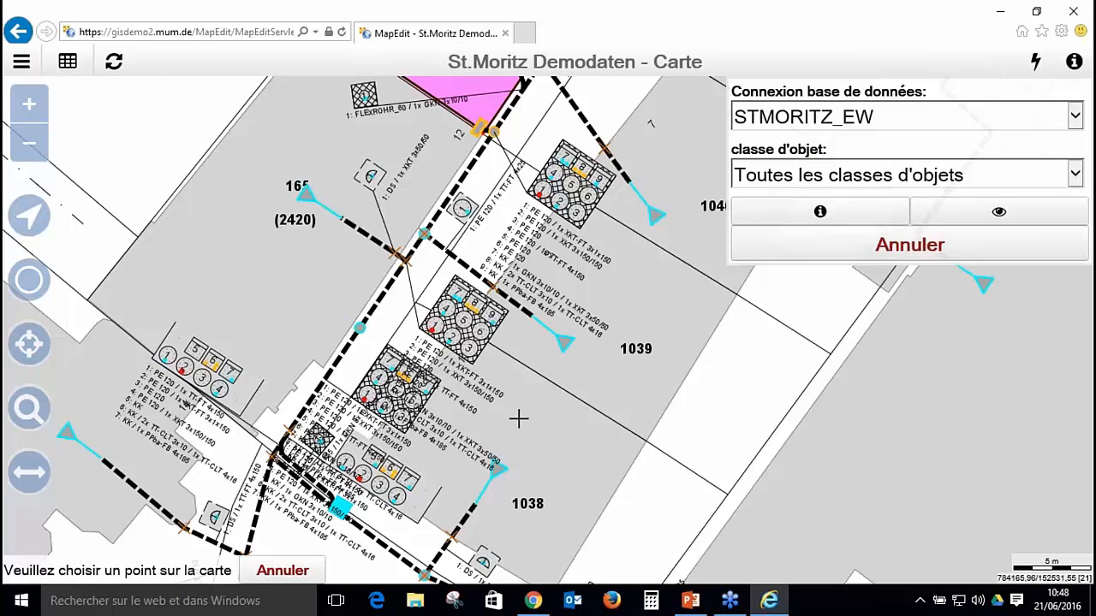
pyautogui.click(516, 416)
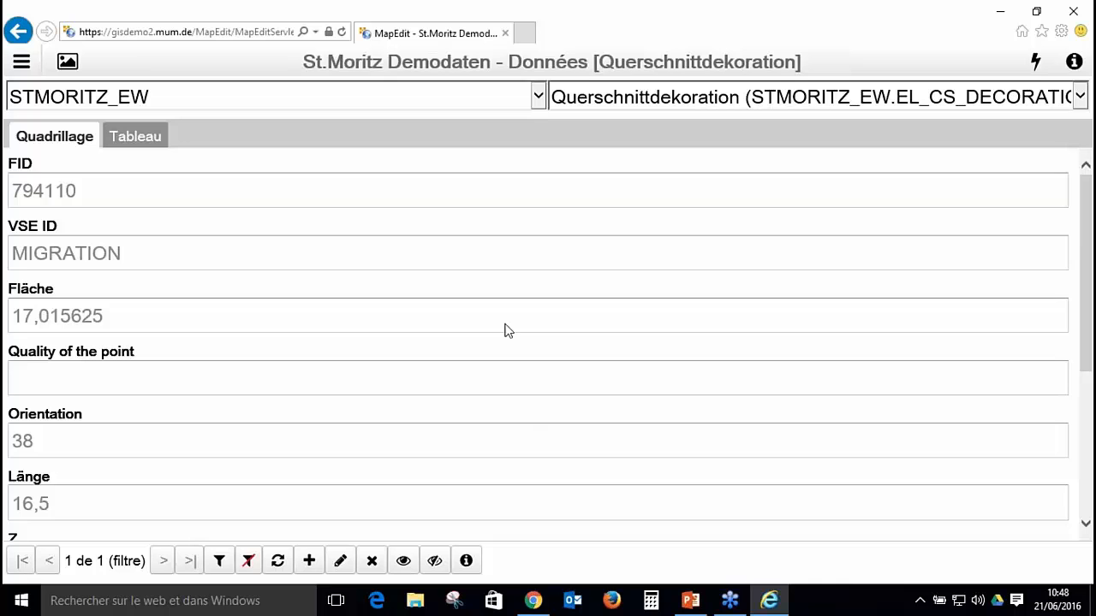
pyautogui.scroll(-3, 505, 330)
pyautogui.scroll(-2, 500, 324)
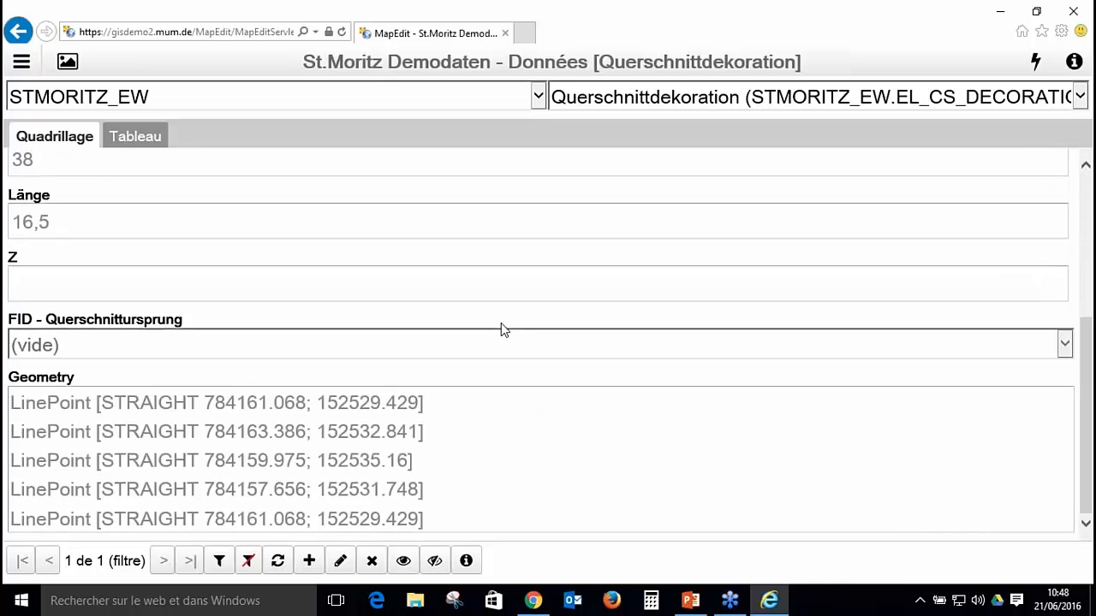
pyautogui.scroll(5, 502, 333)
pyautogui.scroll(-3, 494, 334)
pyautogui.scroll(-2, 491, 334)
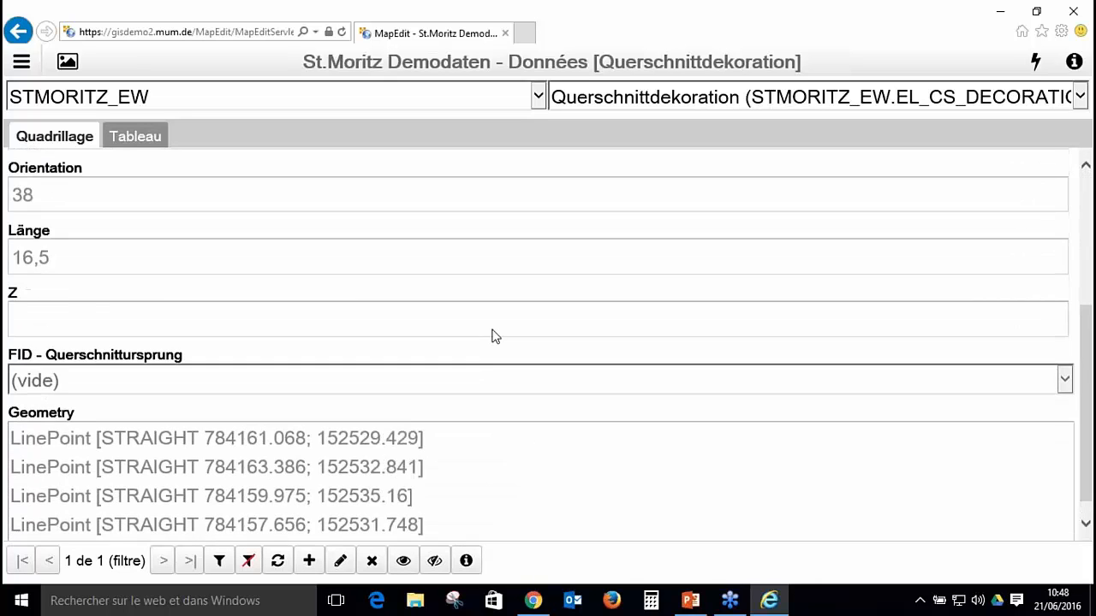
pyautogui.scroll(5, 492, 333)
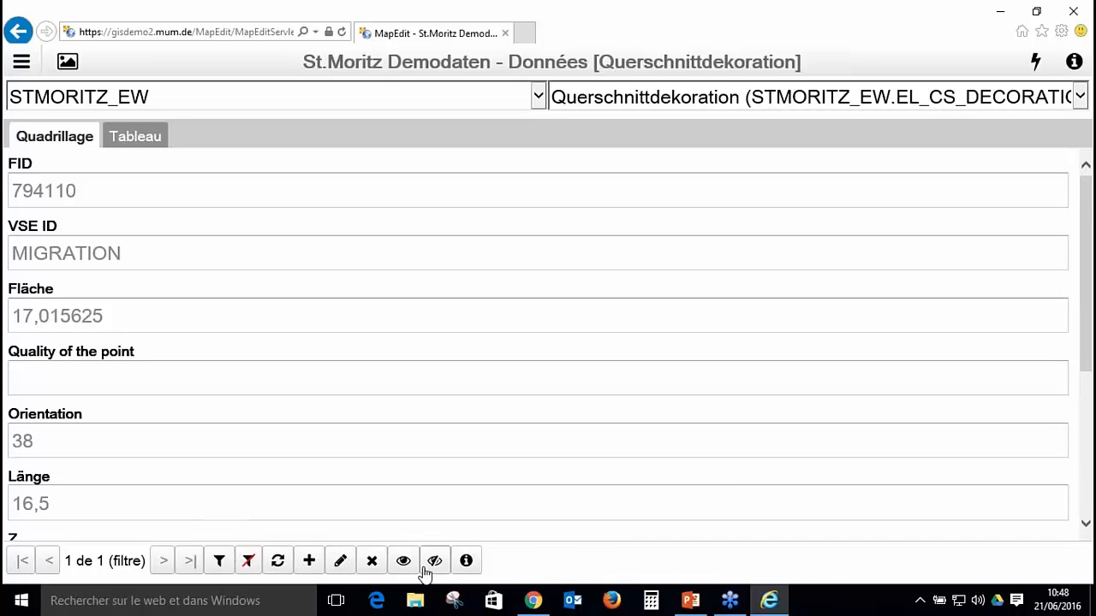
# Step: Clear the filter on the Querschnittdekoration table and show record FID 1158302 close up on the map
pyautogui.click(141, 143)
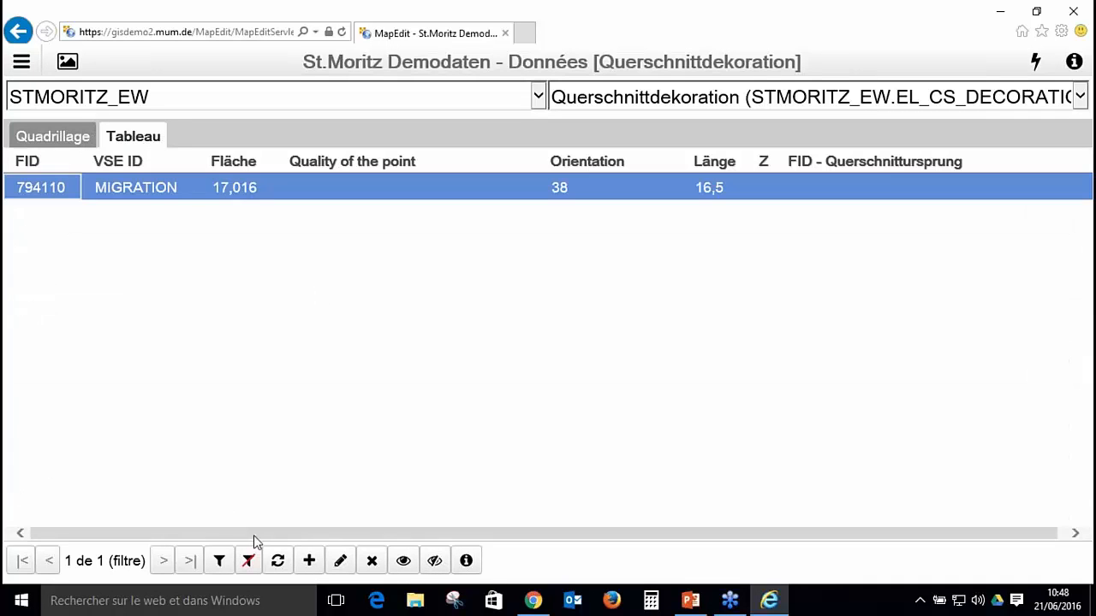
pyautogui.click(249, 563)
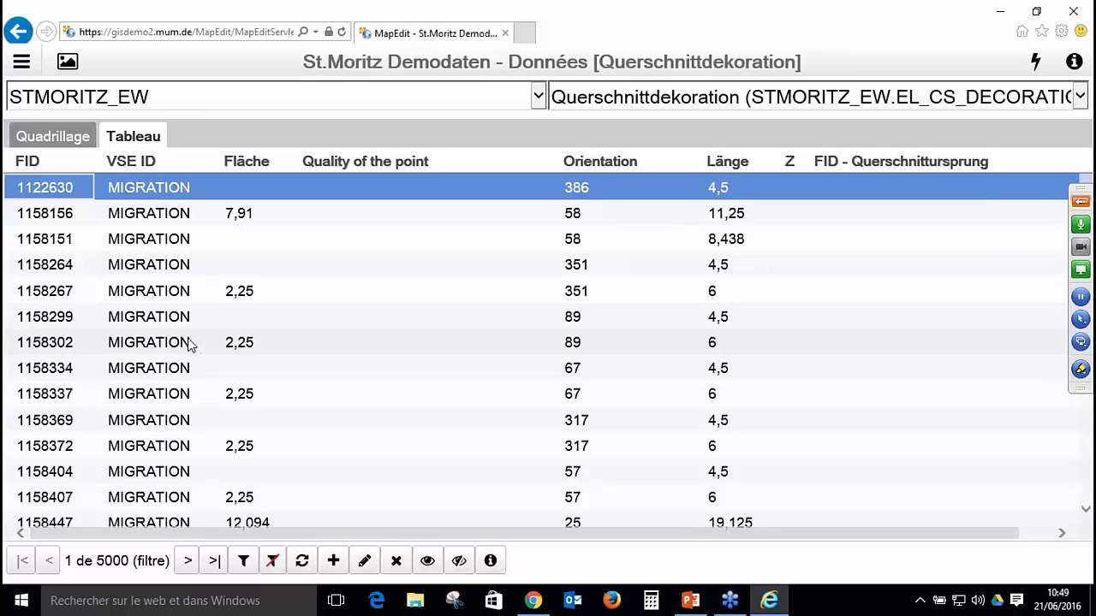
pyautogui.click(157, 349)
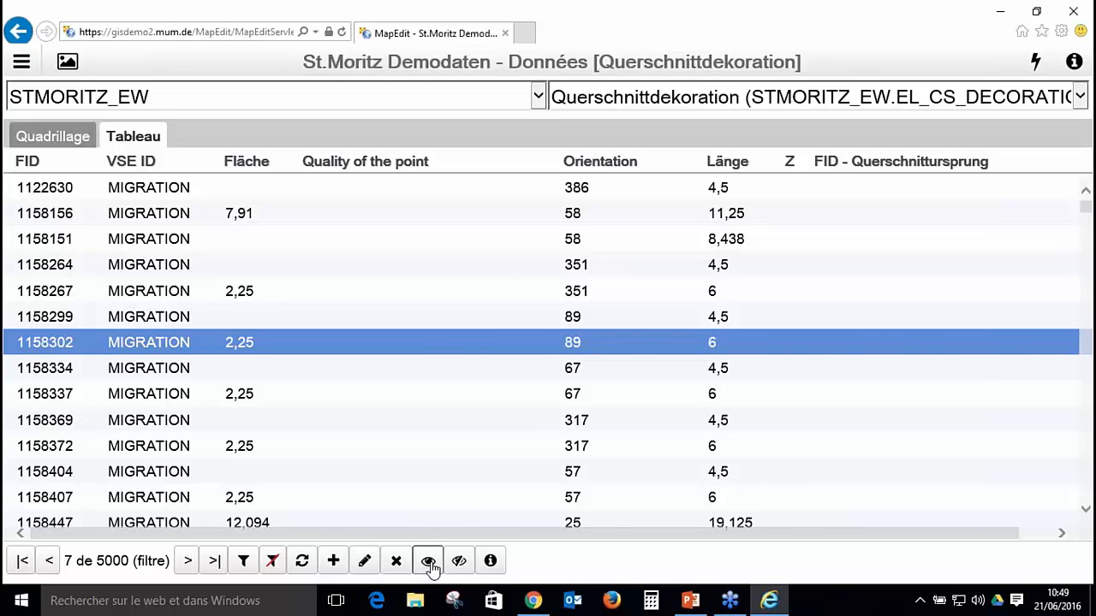
pyautogui.click(429, 563)
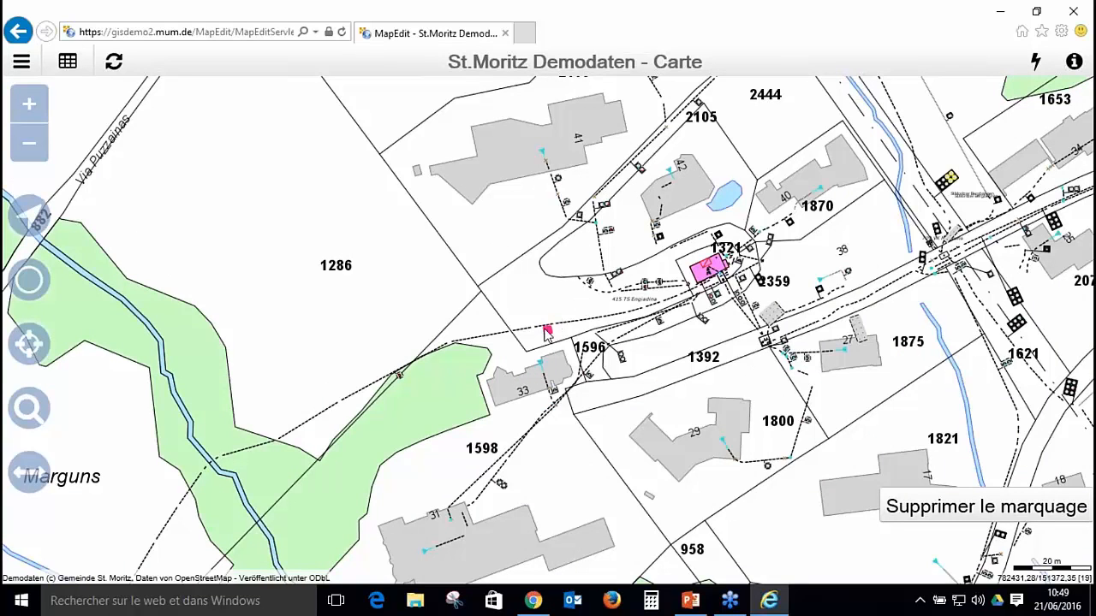
pyautogui.scroll(3, 546, 334)
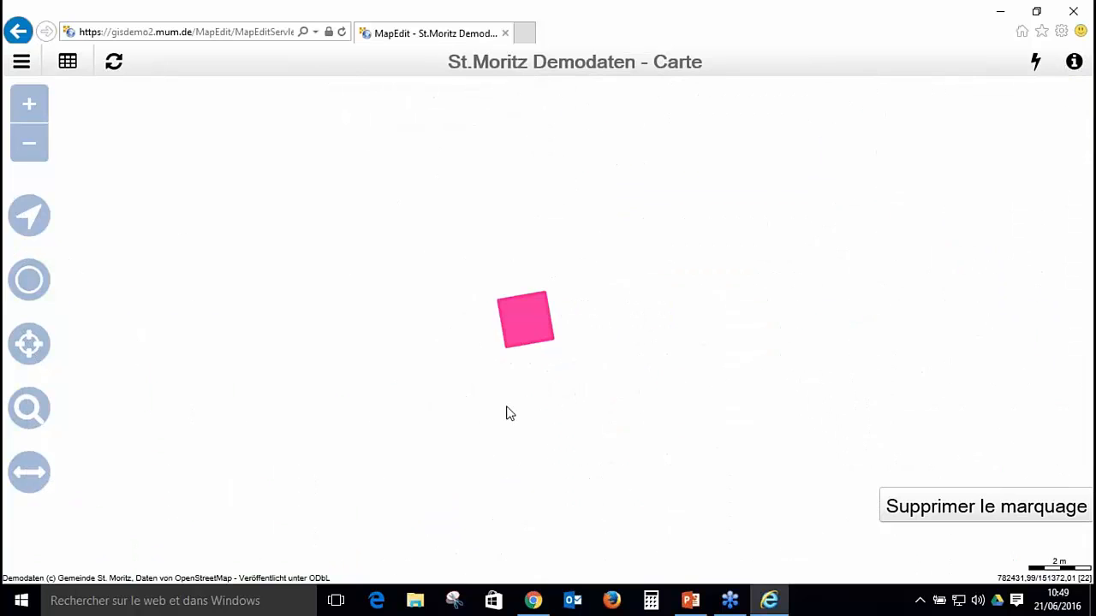
pyautogui.scroll(-1, 506, 413)
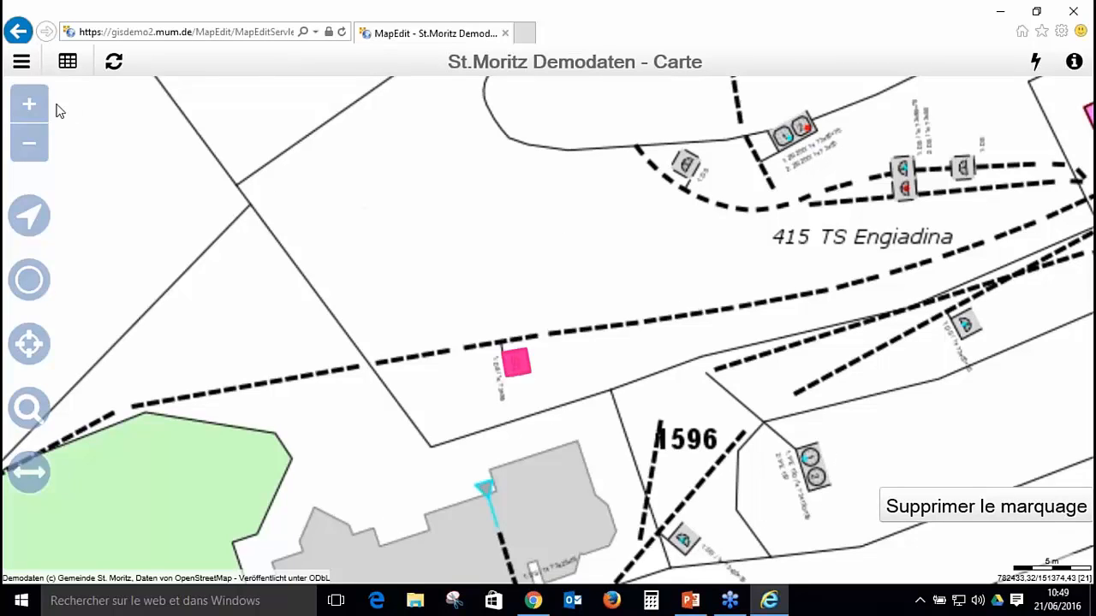
# Step: Reset the map to its start view of St. Moritz
pyautogui.click(21, 61)
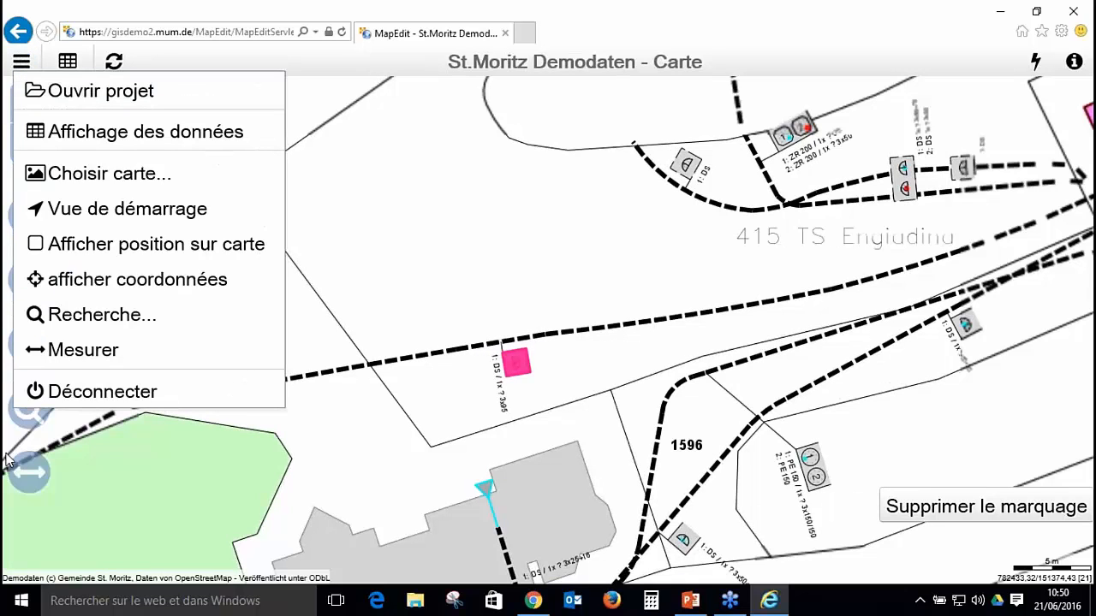
pyautogui.click(98, 212)
pyautogui.click(21, 60)
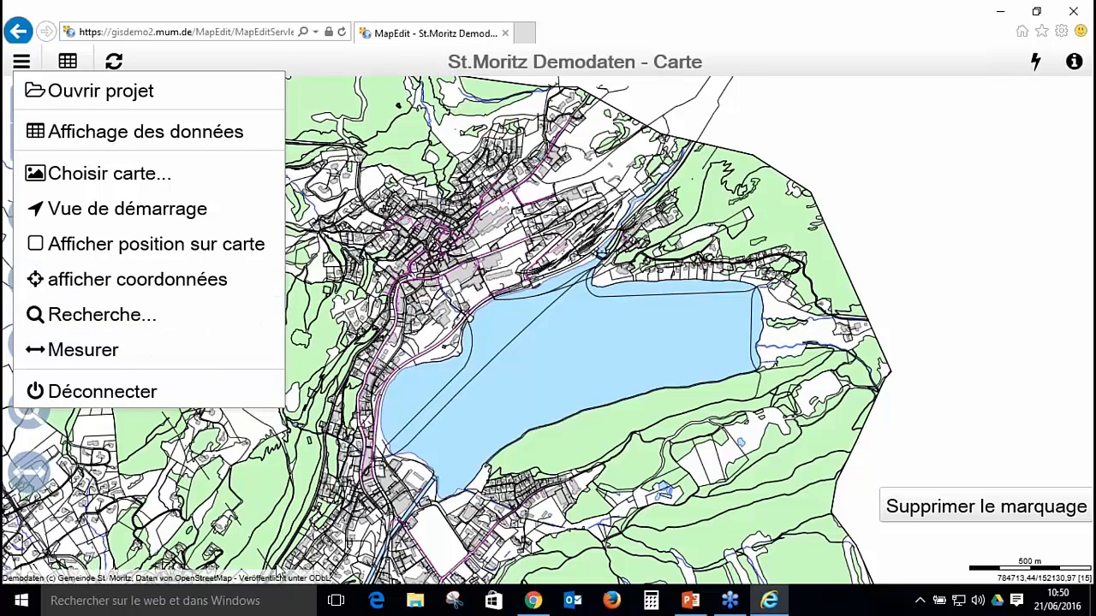
pyautogui.click(127, 209)
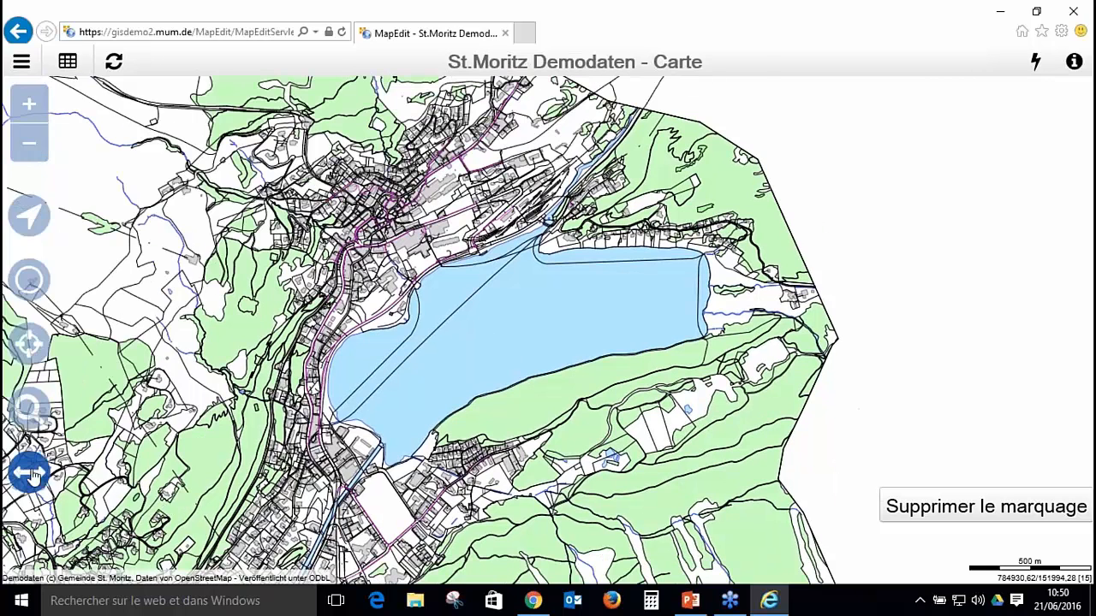
# Step: Search by Transformatorstation and locate TS Eurotel, followed by TS FIS- Berg, on the map
pyautogui.click(30, 472)
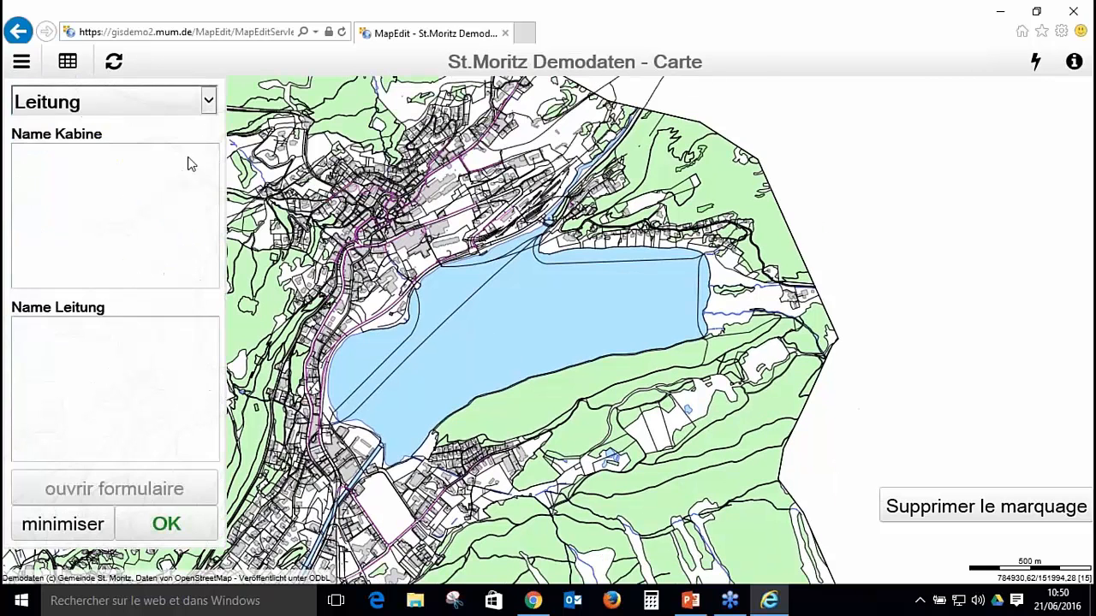
pyautogui.click(209, 103)
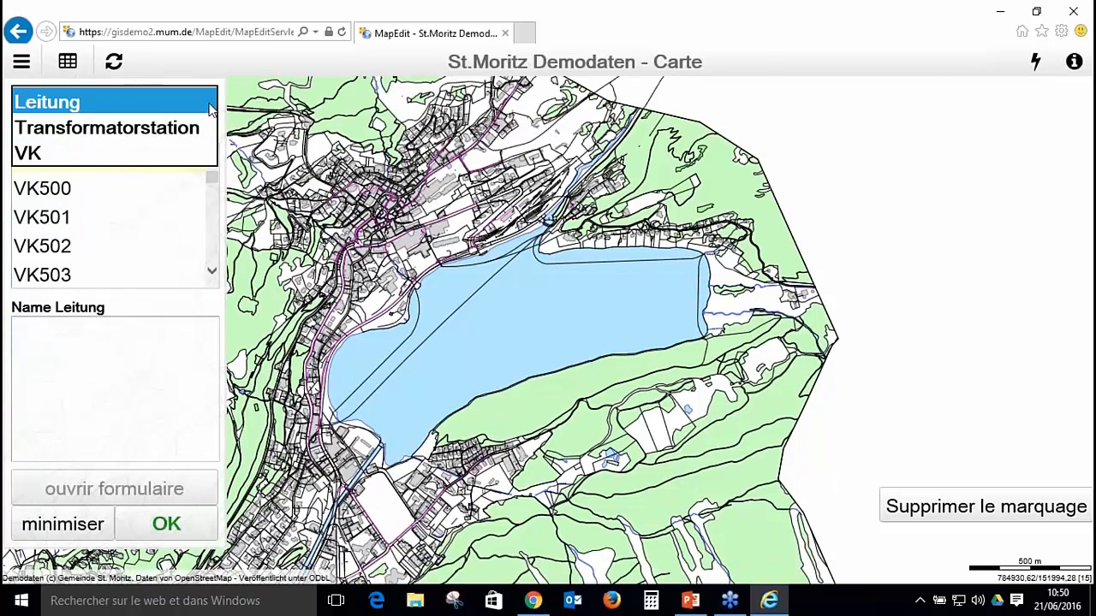
pyautogui.click(157, 129)
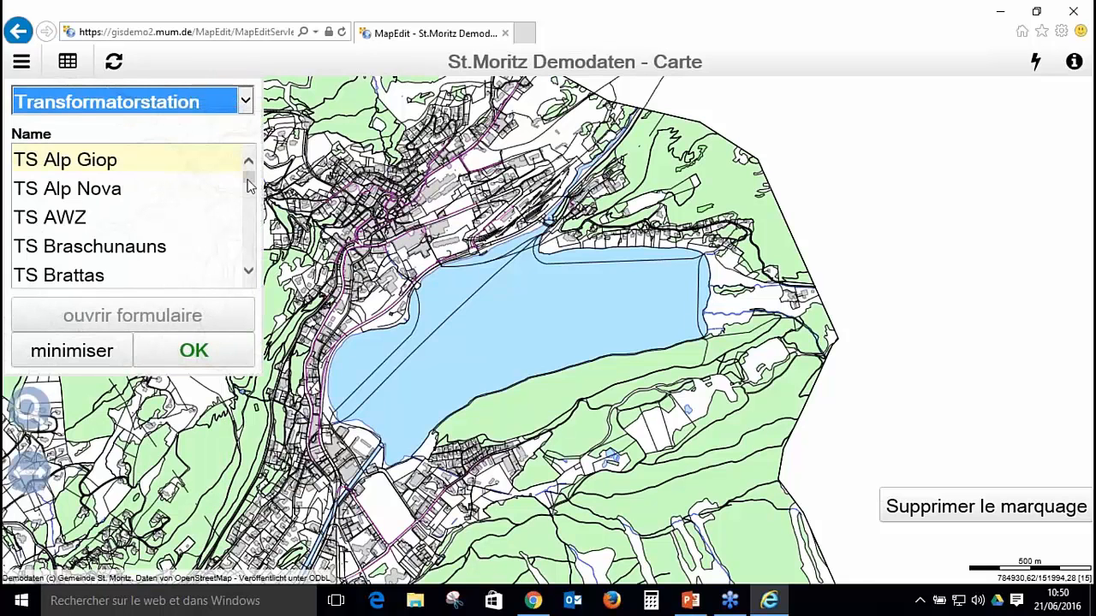
pyautogui.moveTo(248, 184); pyautogui.dragTo(240, 206)
pyautogui.click(78, 233)
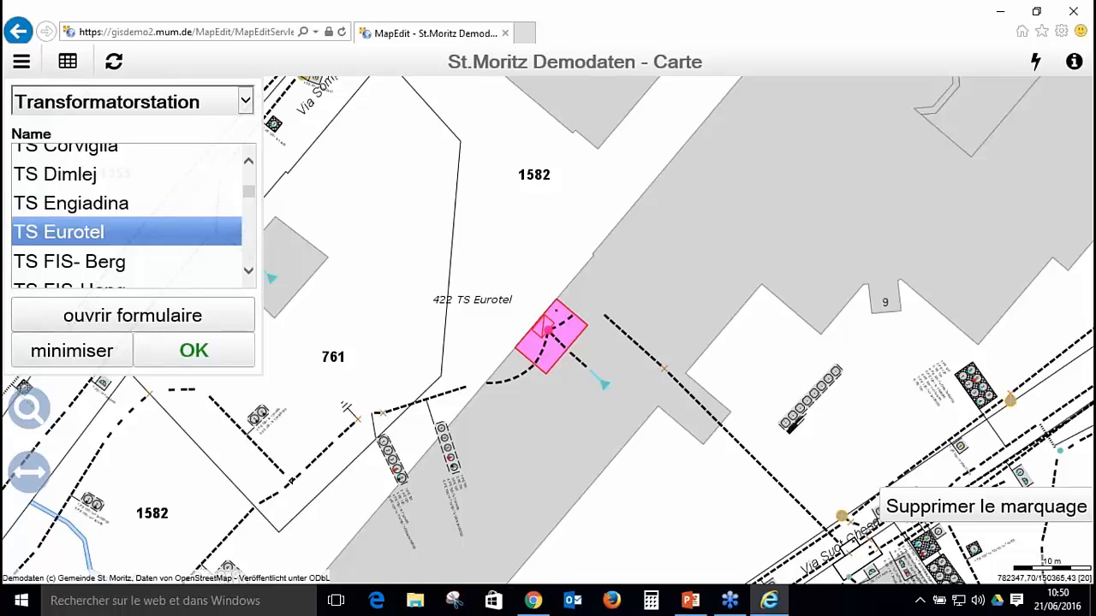
pyautogui.click(107, 264)
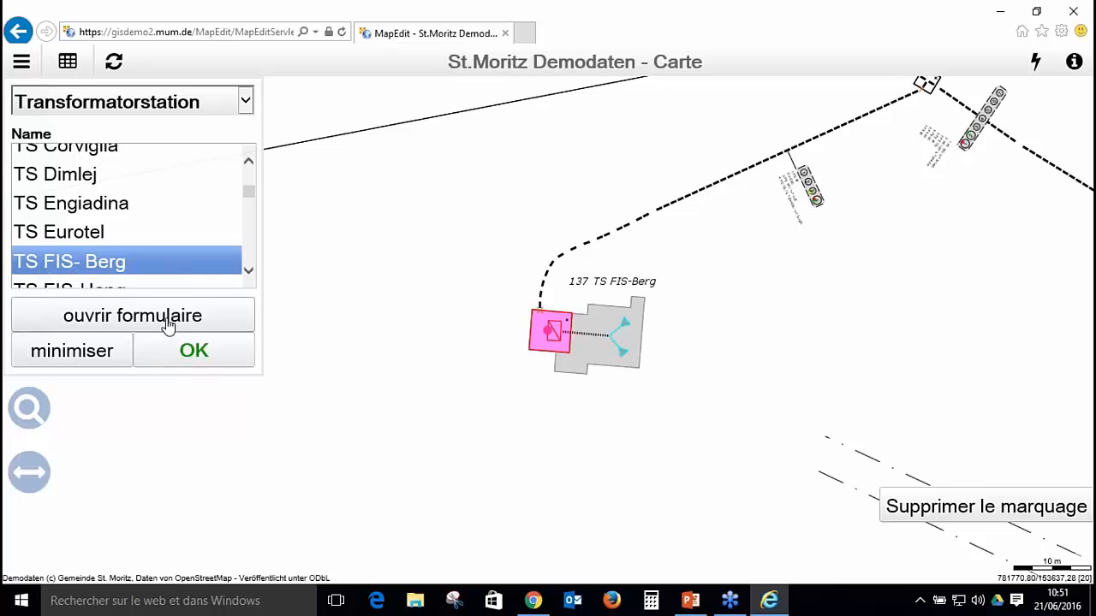
# Step: Open the data form of TS FIS- Berg, review all its attributes, and return to the map to view the connected lines
pyautogui.click(168, 323)
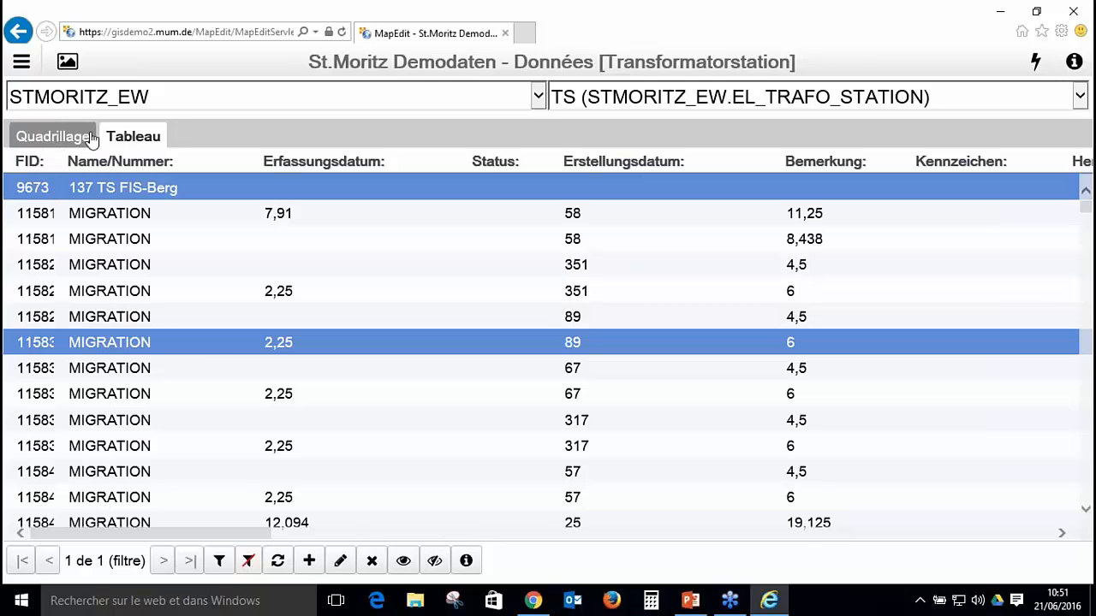
pyautogui.click(89, 138)
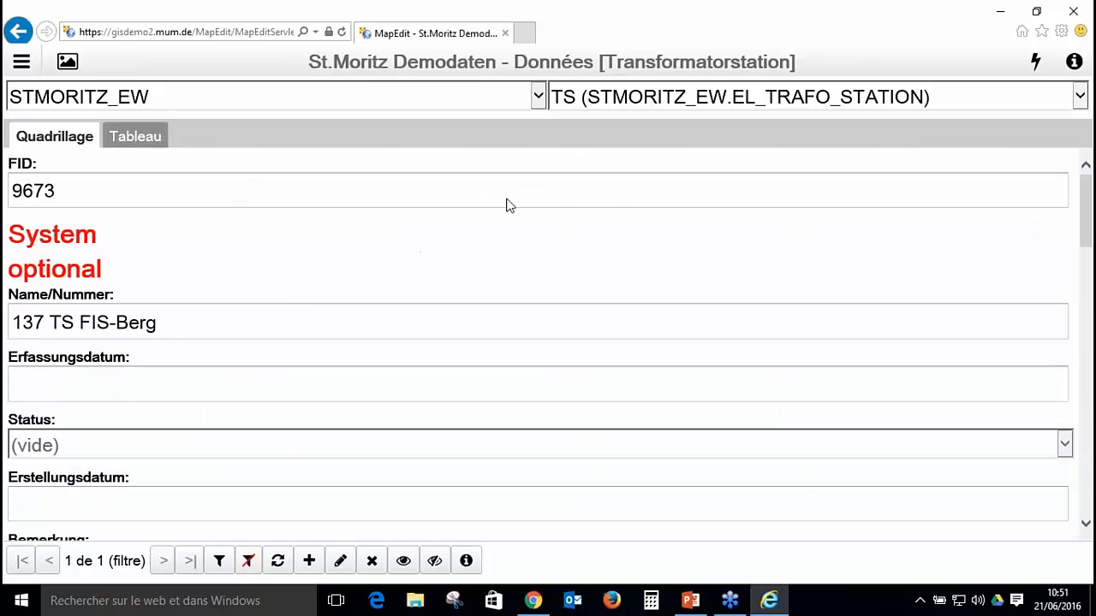
pyautogui.scroll(-10, 505, 206)
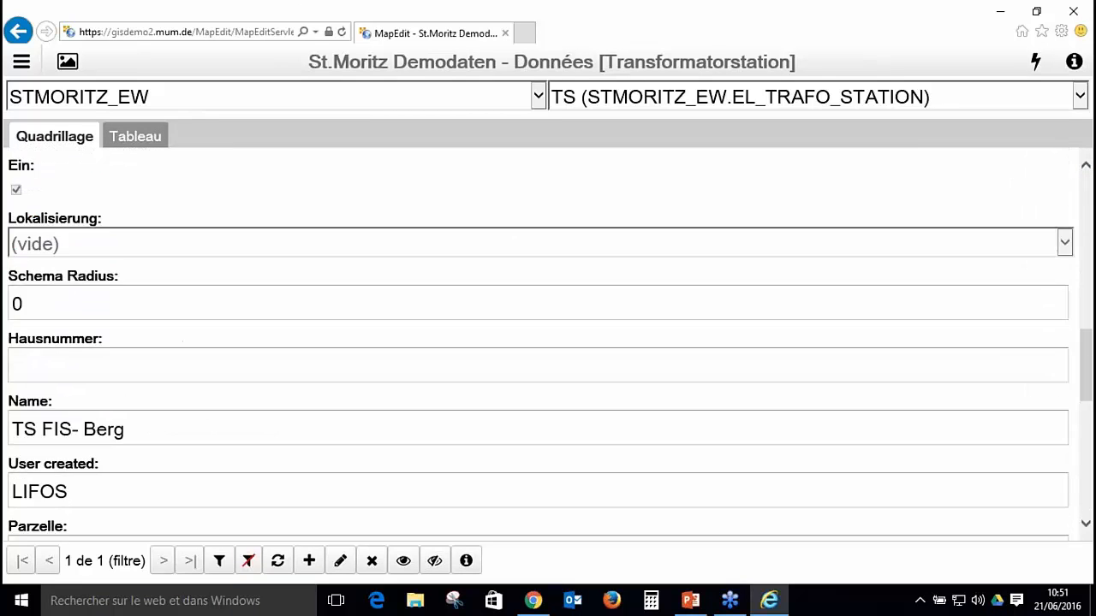
pyautogui.scroll(-6, 548, 342)
pyautogui.scroll(3, 548, 342)
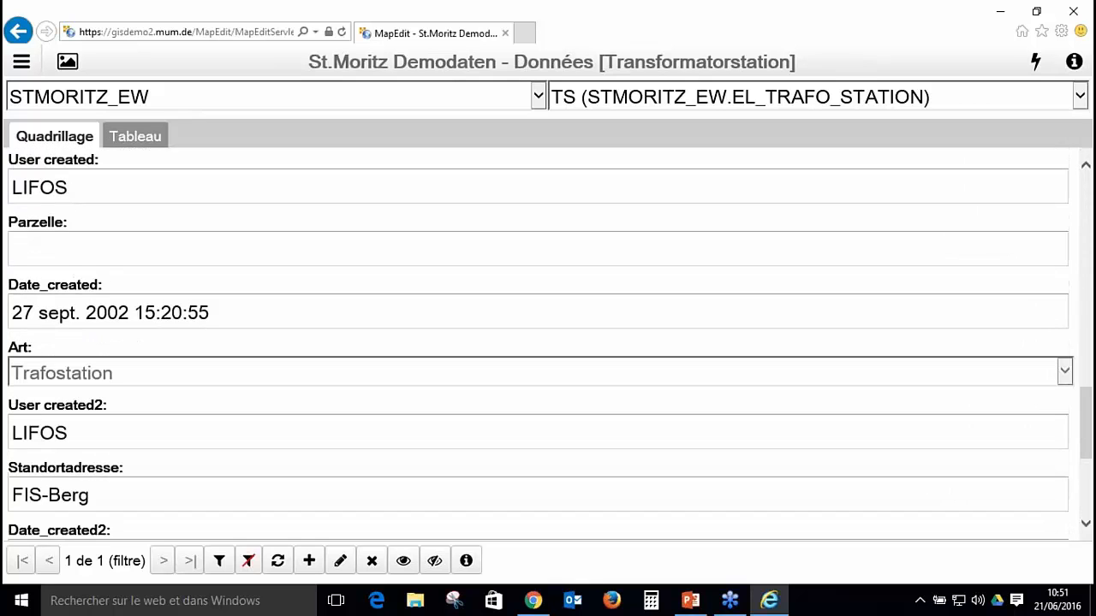
pyautogui.scroll(10, 547, 342)
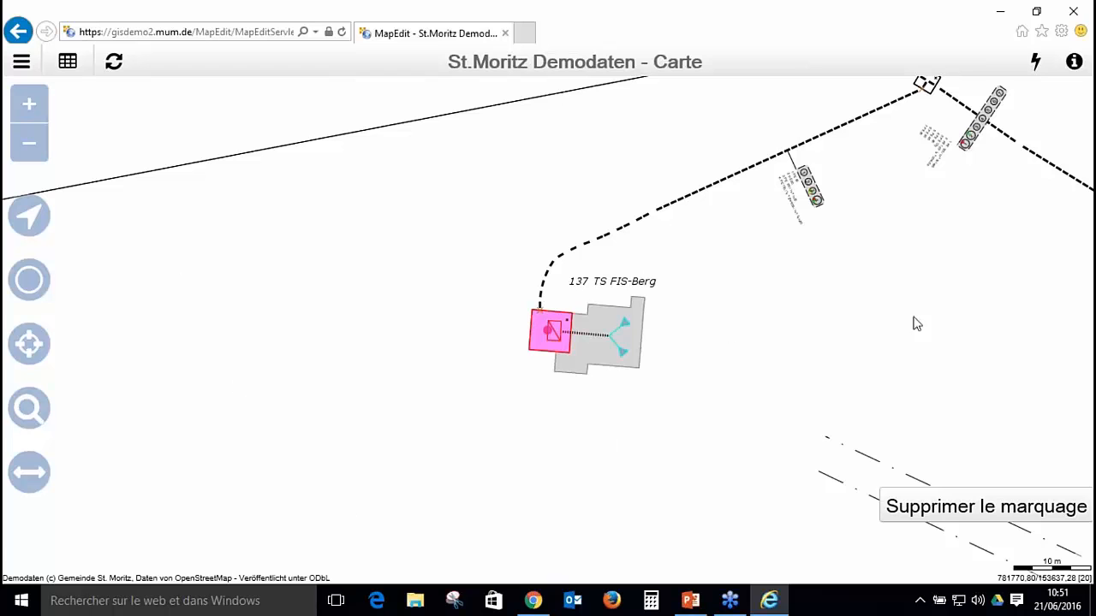
pyautogui.moveTo(878, 321); pyautogui.dragTo(625, 335)
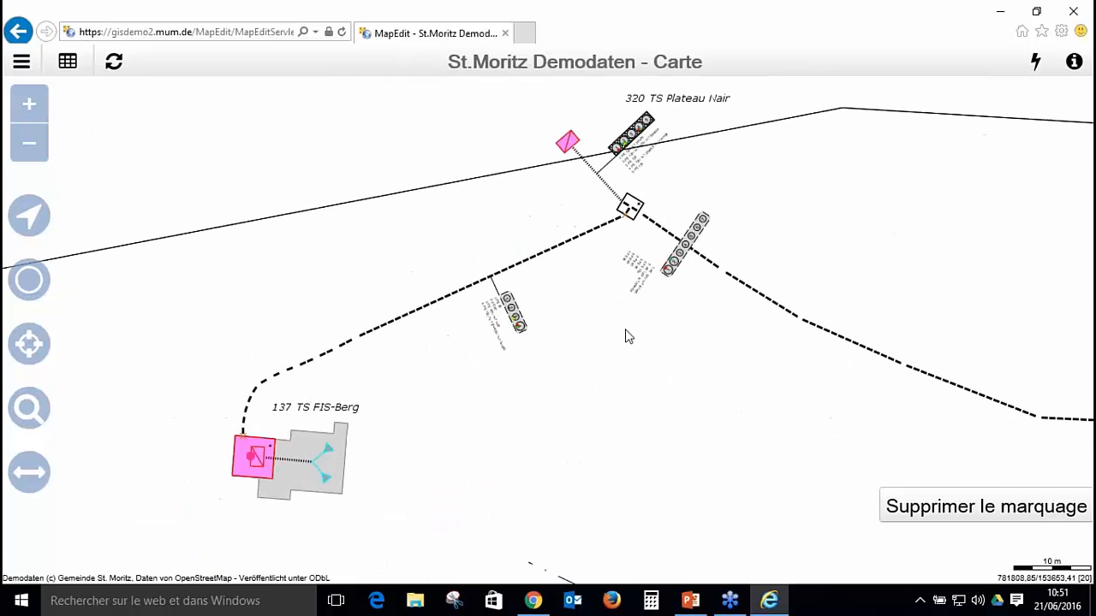
# Step: Close the browser, switch to PowerPoint, start the slide show at the MapEdit Mobile slide and advance to the Licences slide
pyautogui.click(1077, 10)
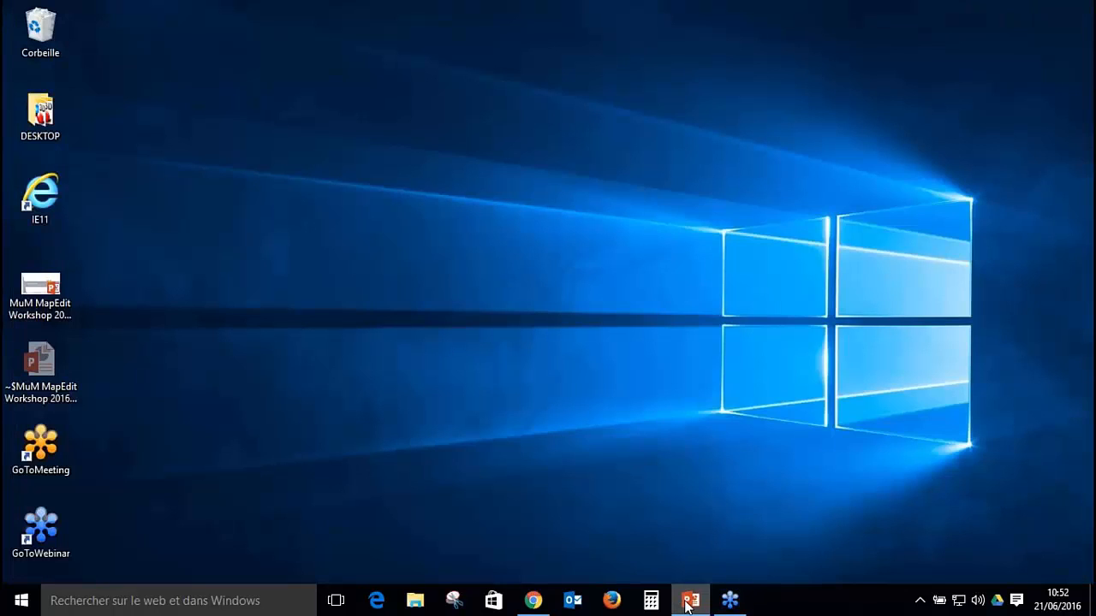
pyautogui.click(687, 604)
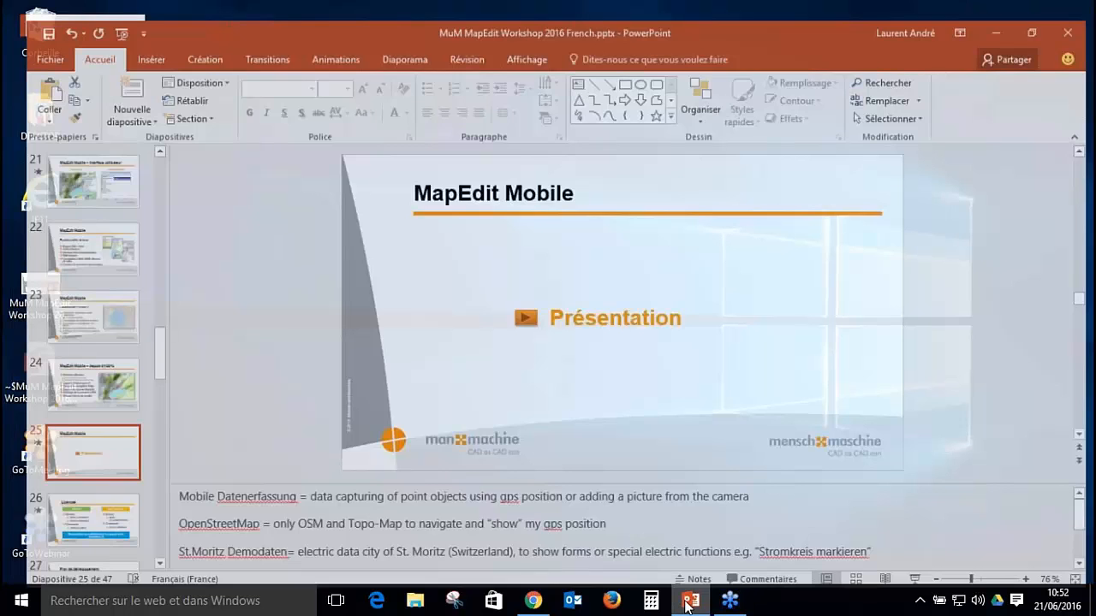
pyautogui.click(917, 575)
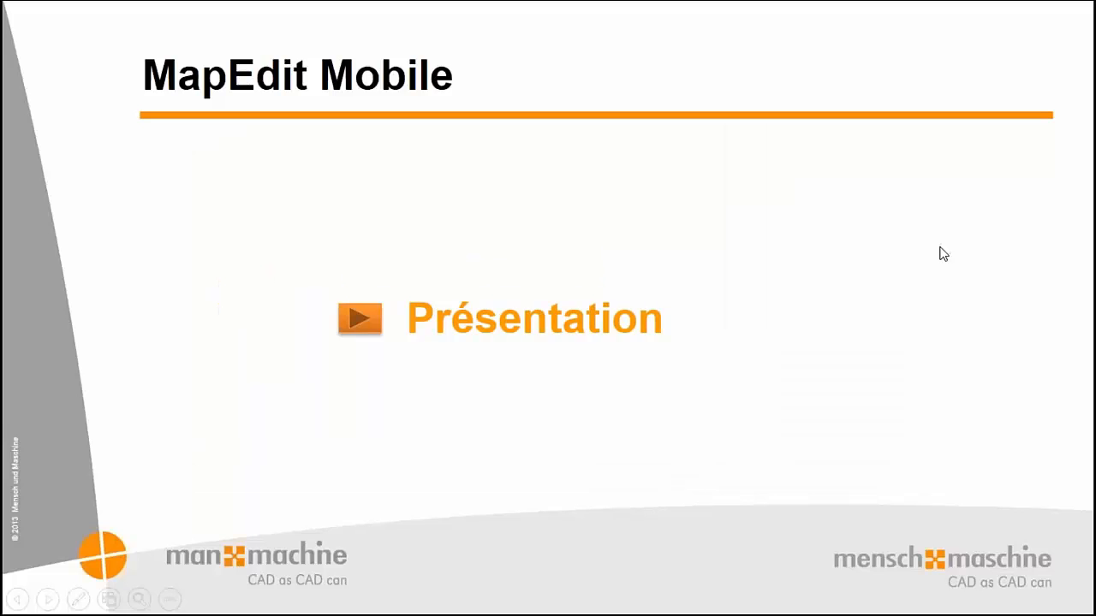
pyautogui.click(942, 283)
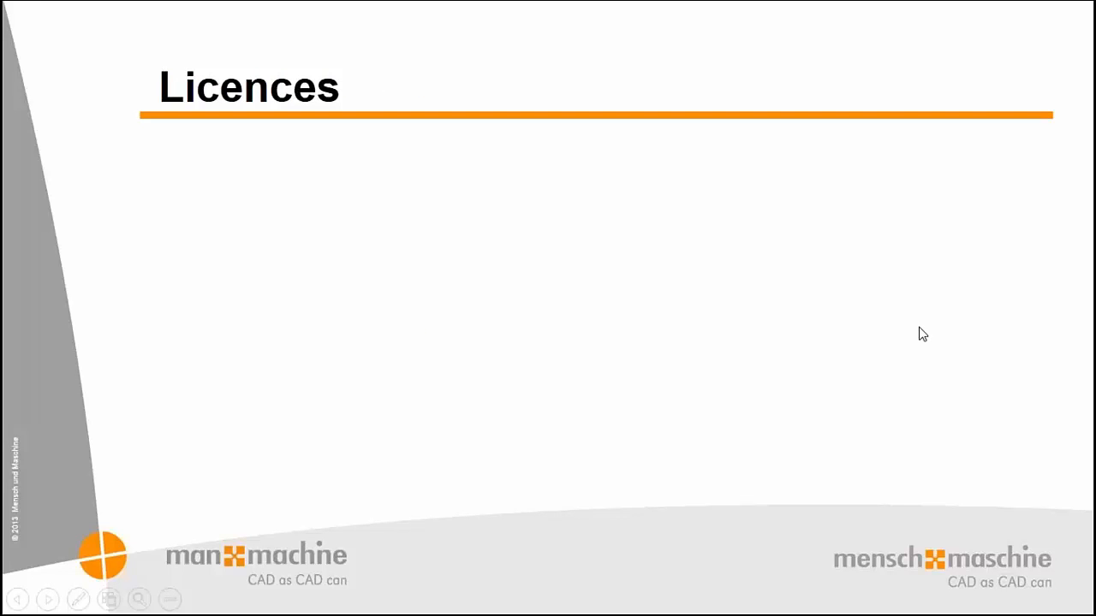